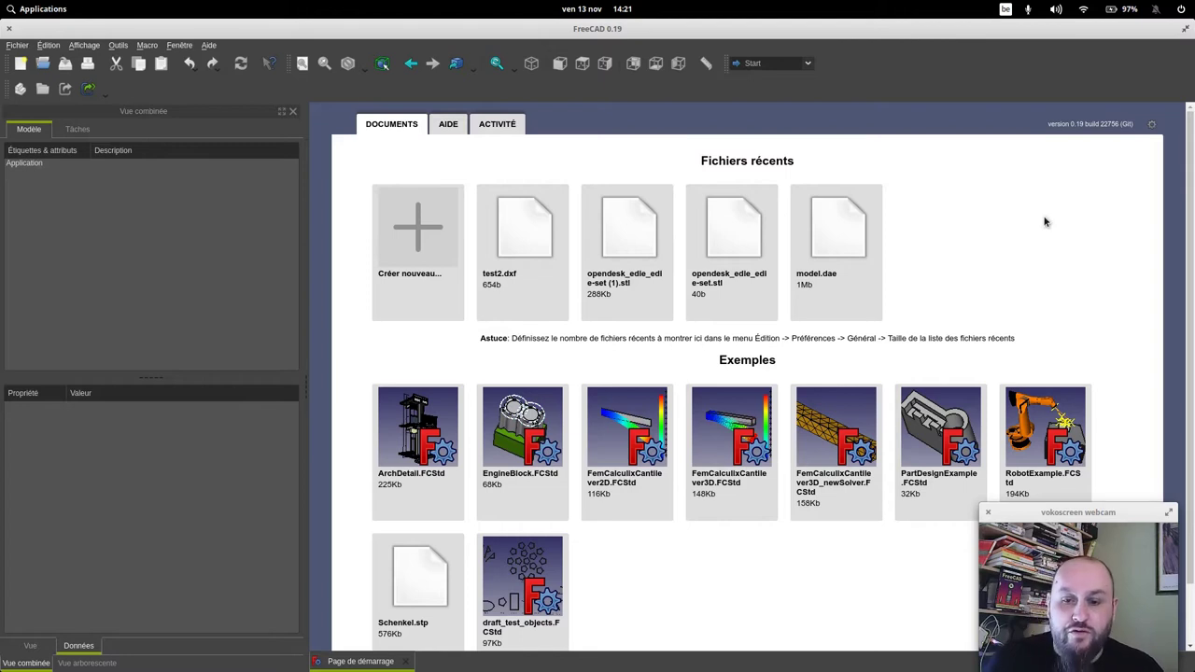
Pick Part Design from the workbench dropdown to make it the active workbench
click(808, 66)
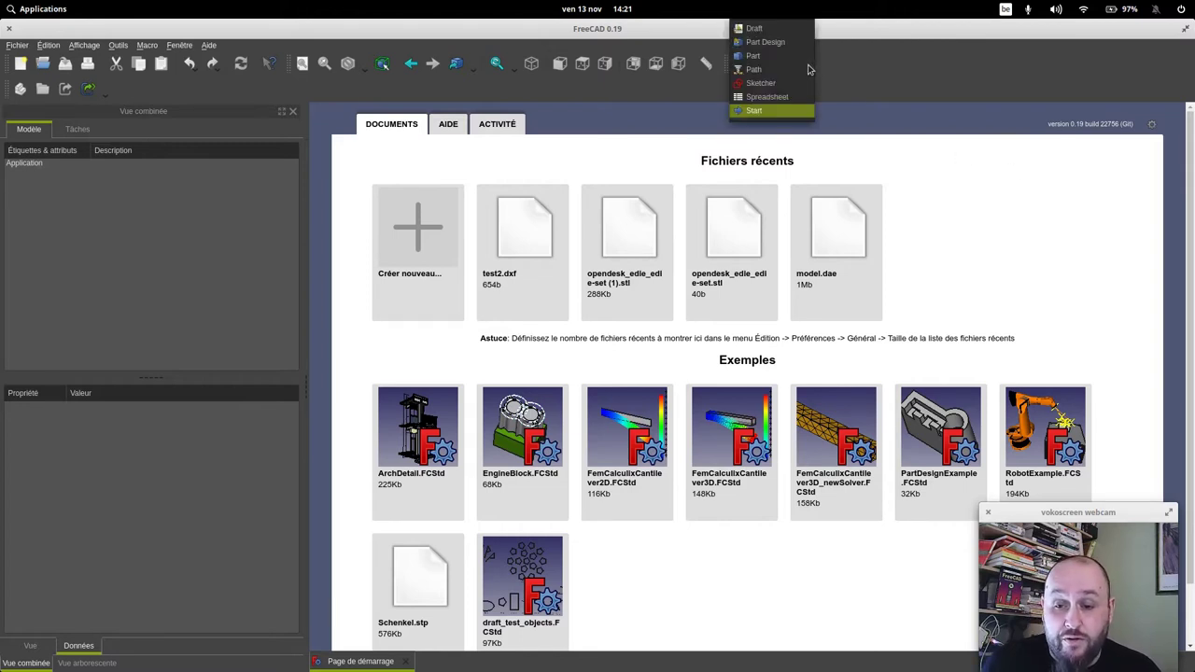
click(779, 42)
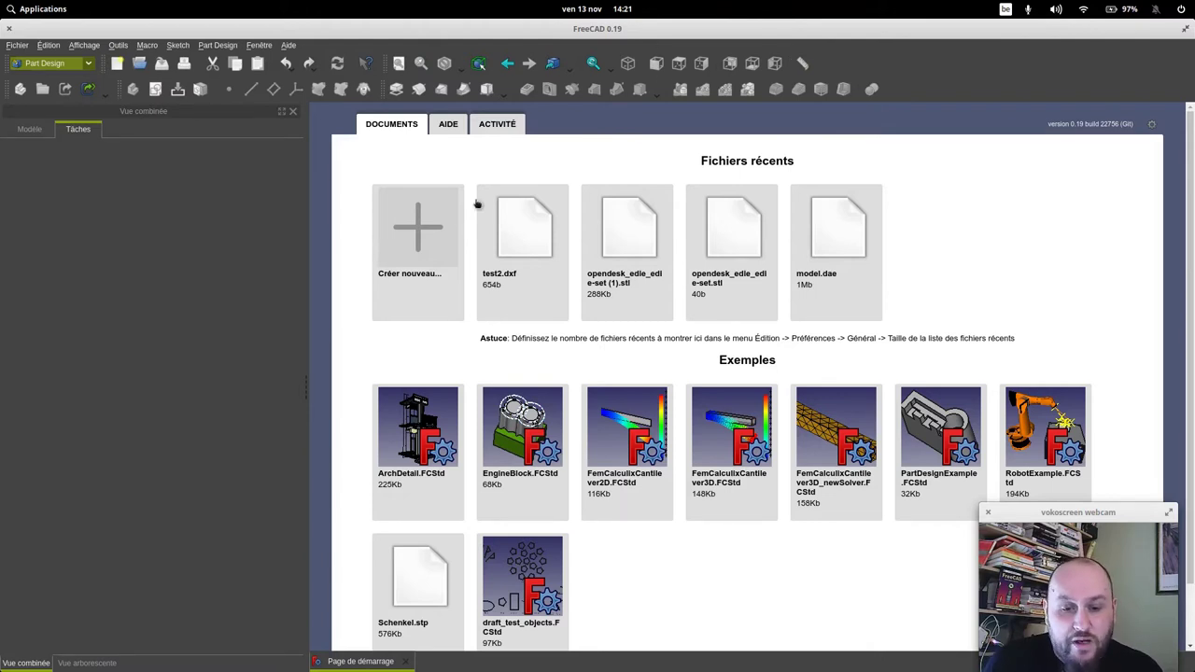
Create a new document with a body and an empty sketch on XY_Plane
click(419, 227)
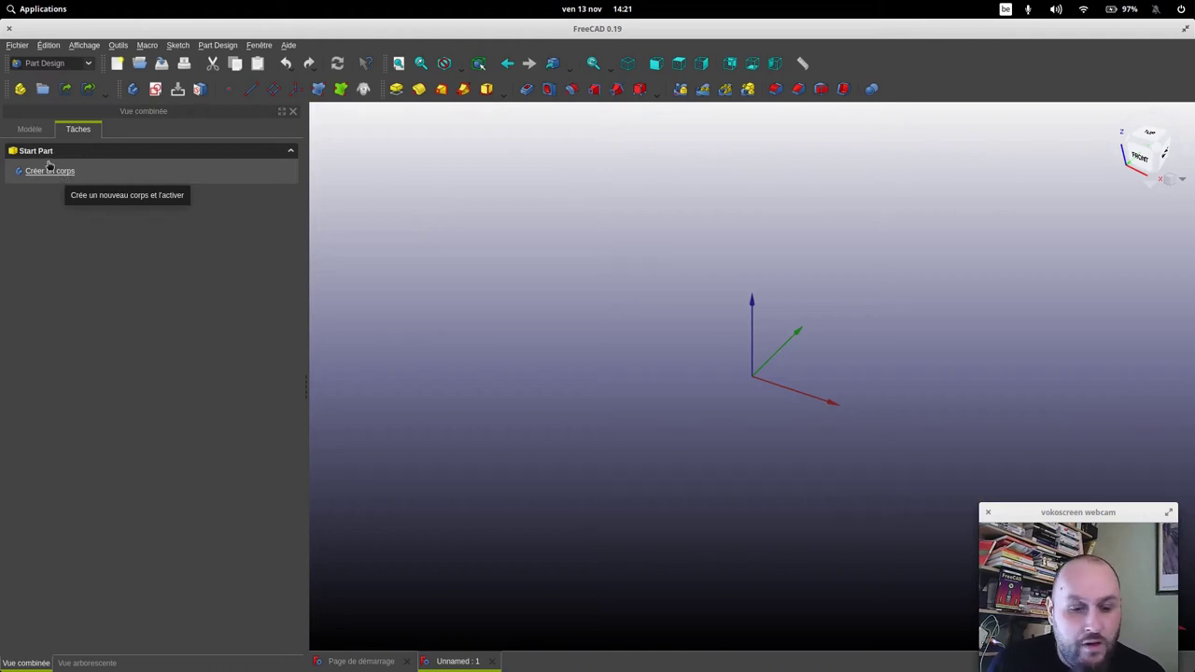
click(58, 172)
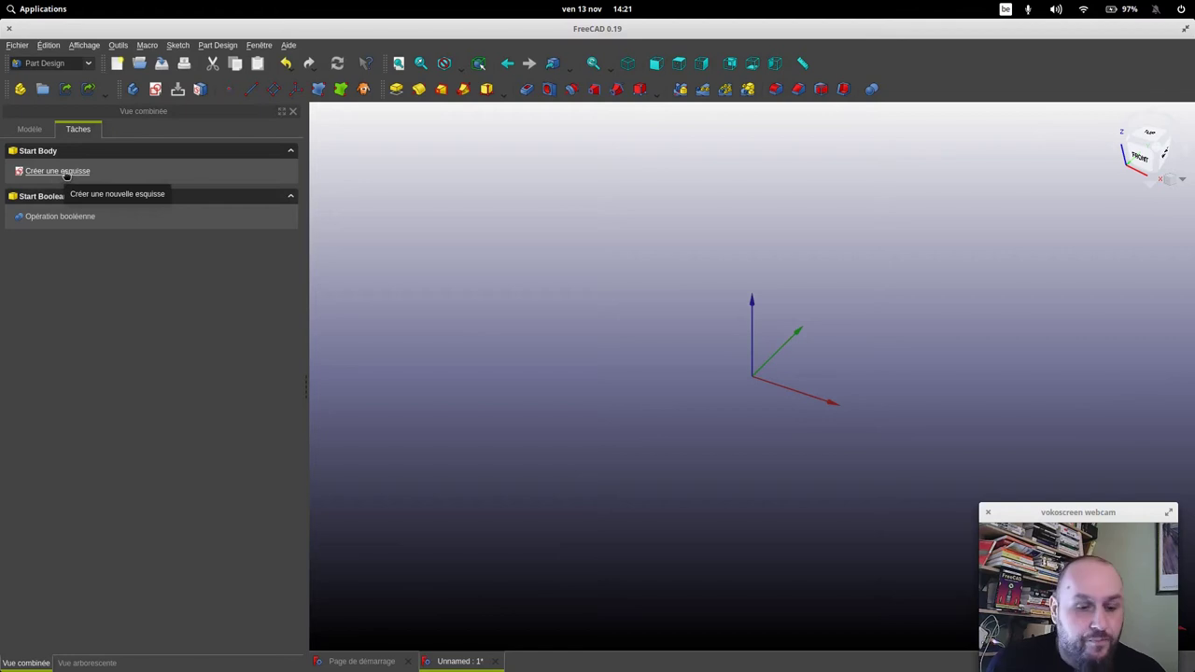
click(67, 174)
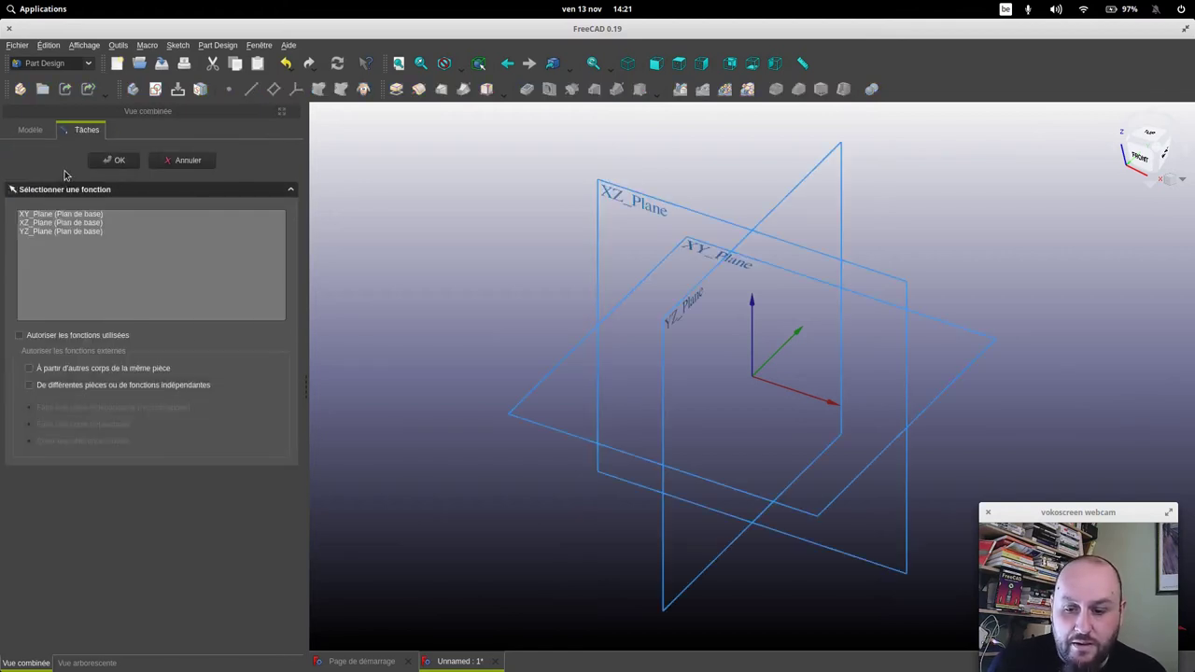
click(39, 217)
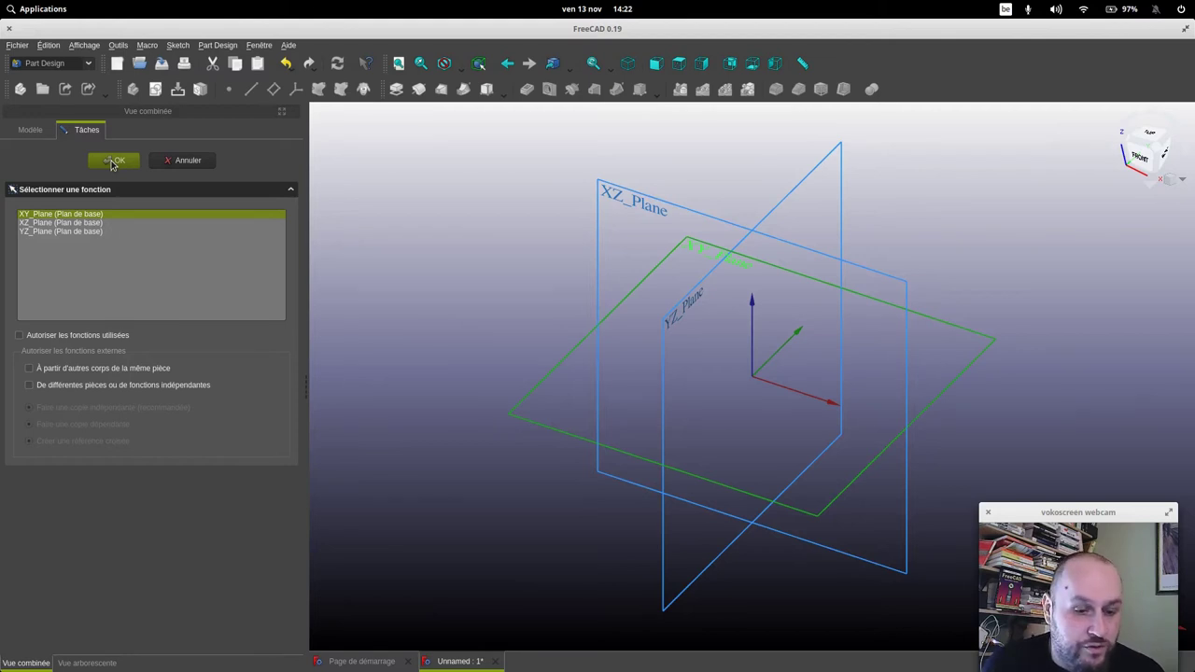
click(112, 162)
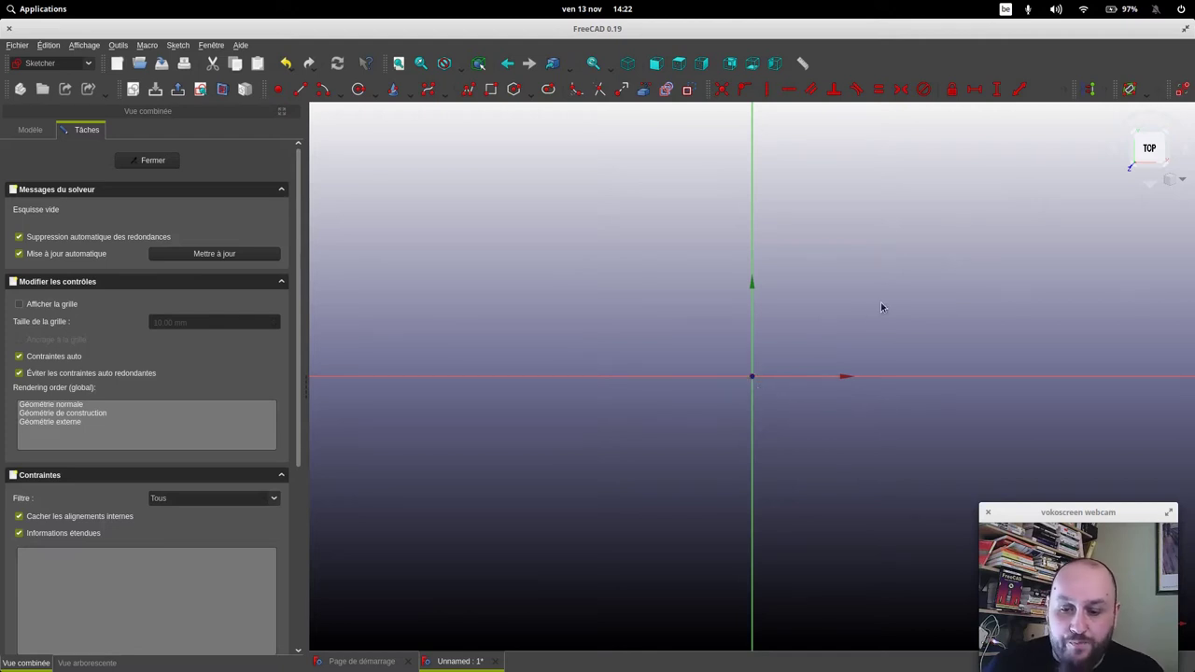
Draw a closed eight-corner polyline outline with a rectangular notch in its bottom edge
middle_drag(921, 277, 629, 385)
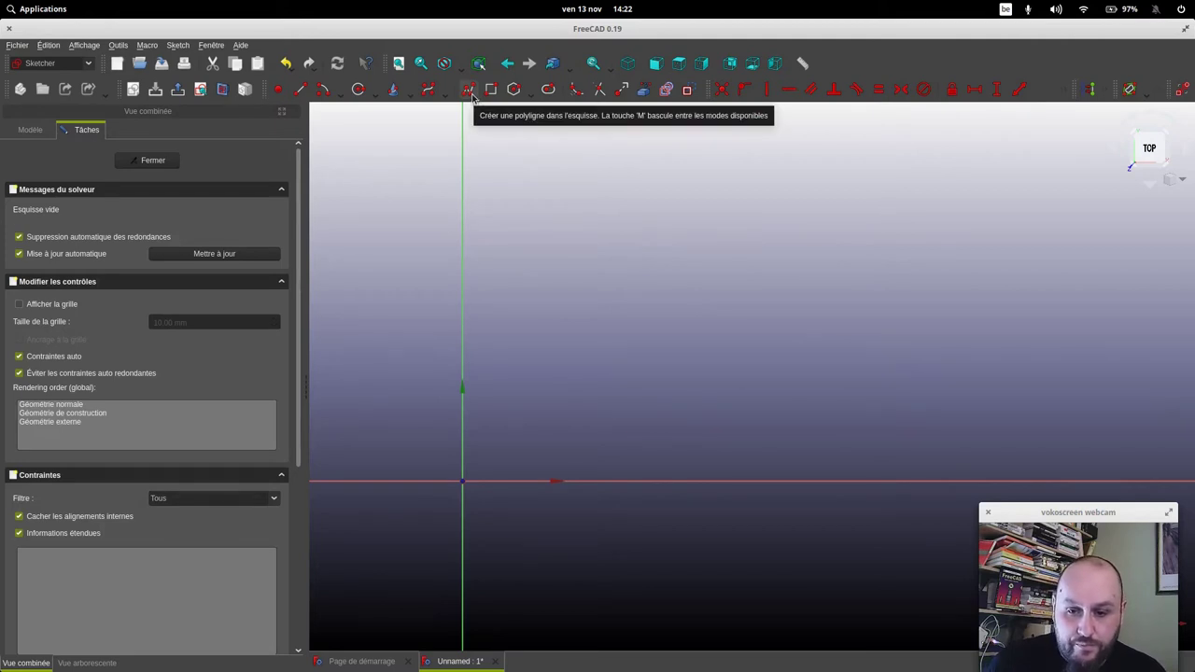
click(470, 90)
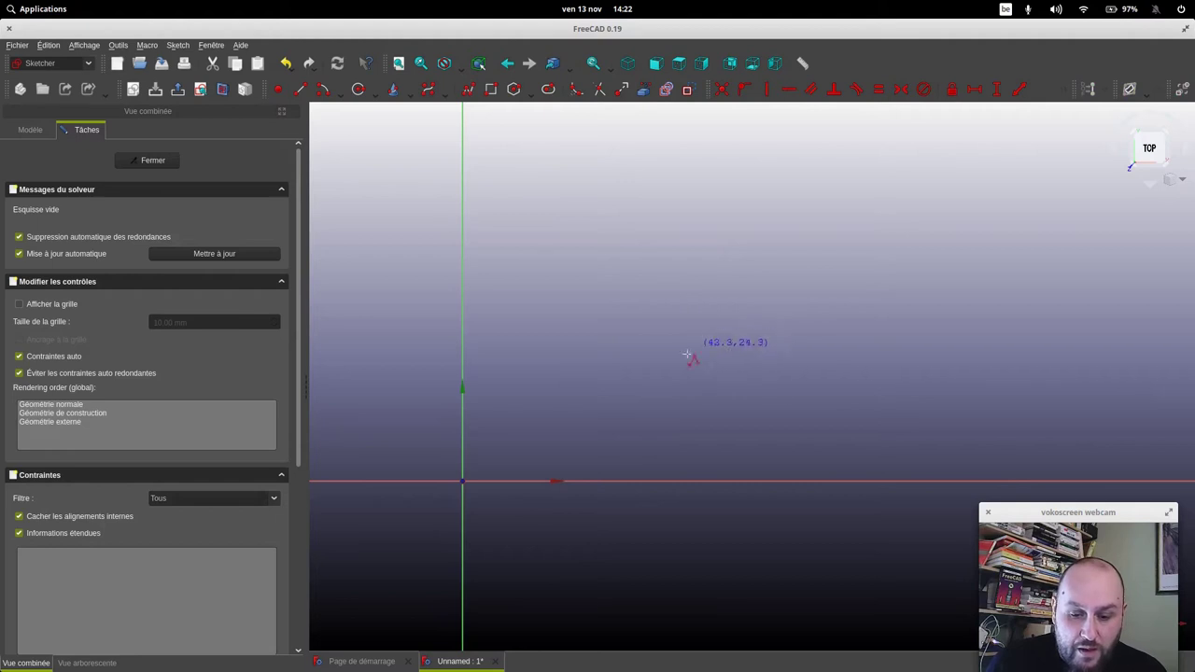
click(580, 399)
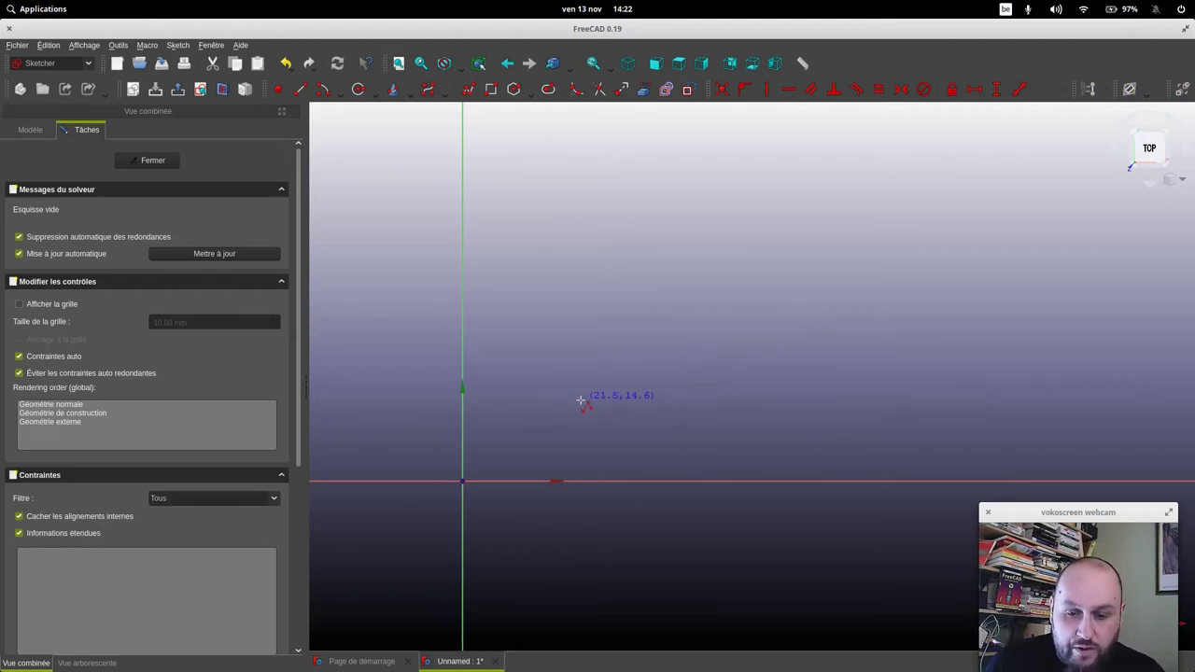
click(522, 144)
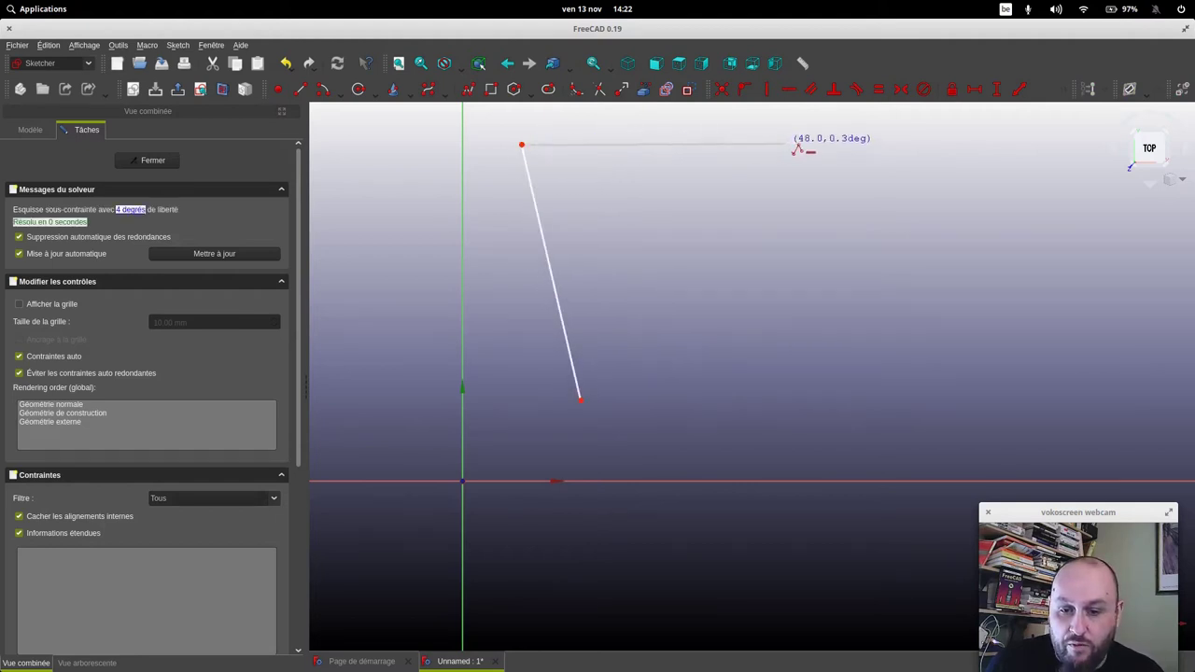
click(805, 117)
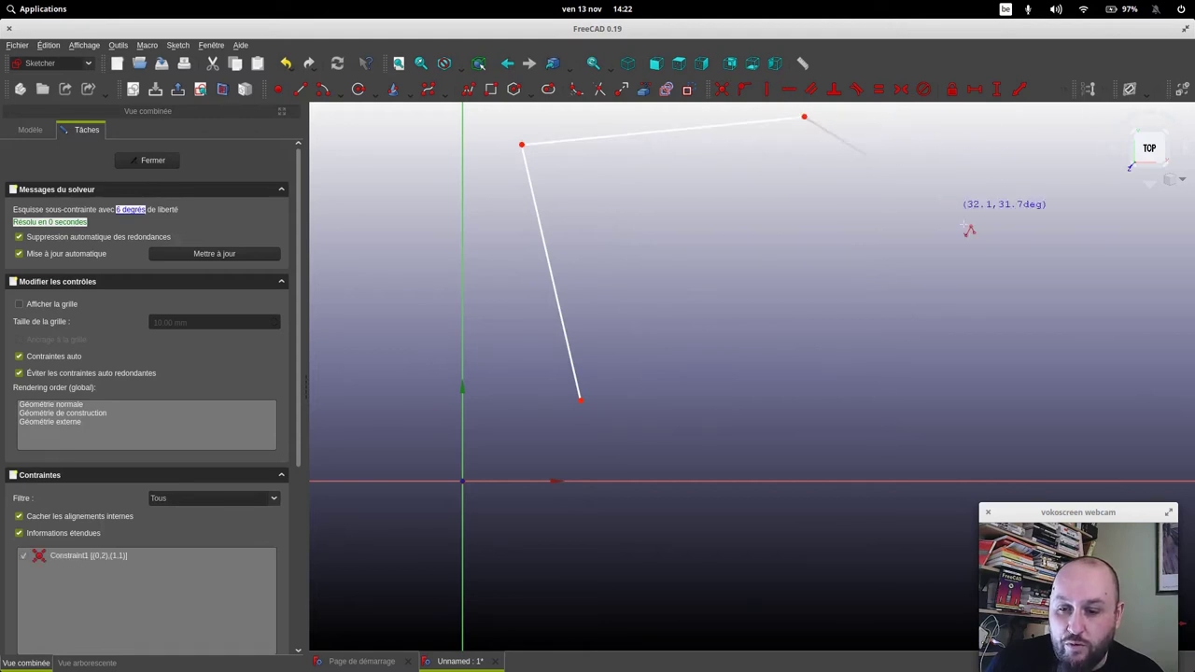
click(927, 370)
click(830, 369)
click(814, 286)
click(687, 292)
click(722, 386)
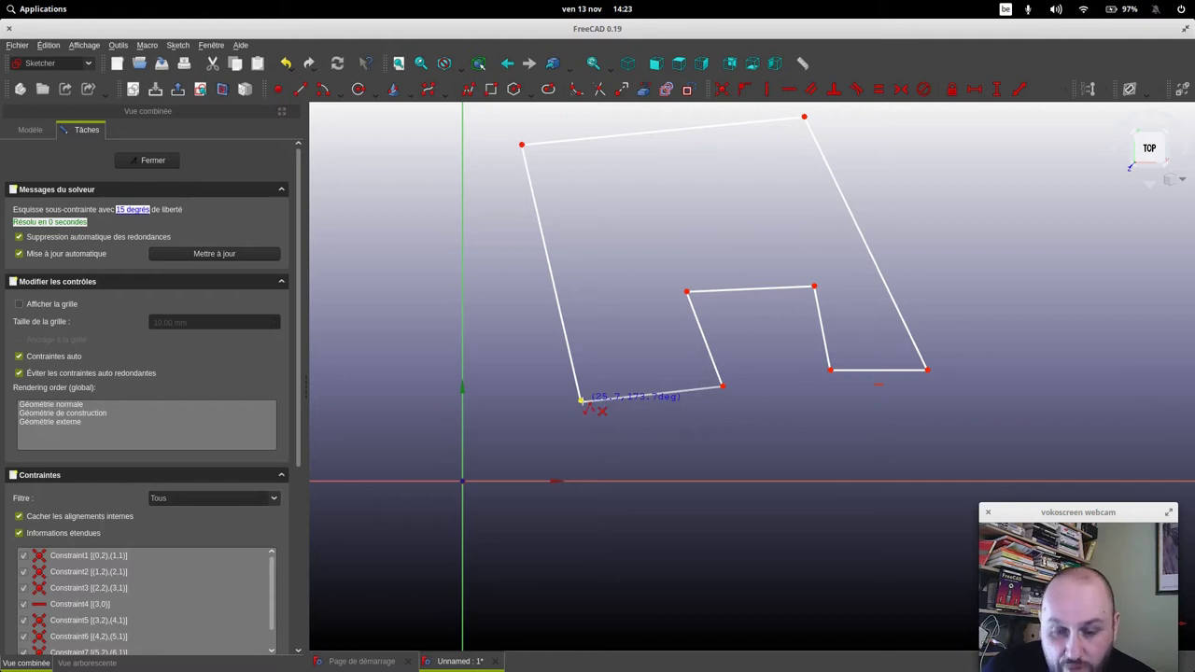
click(581, 400)
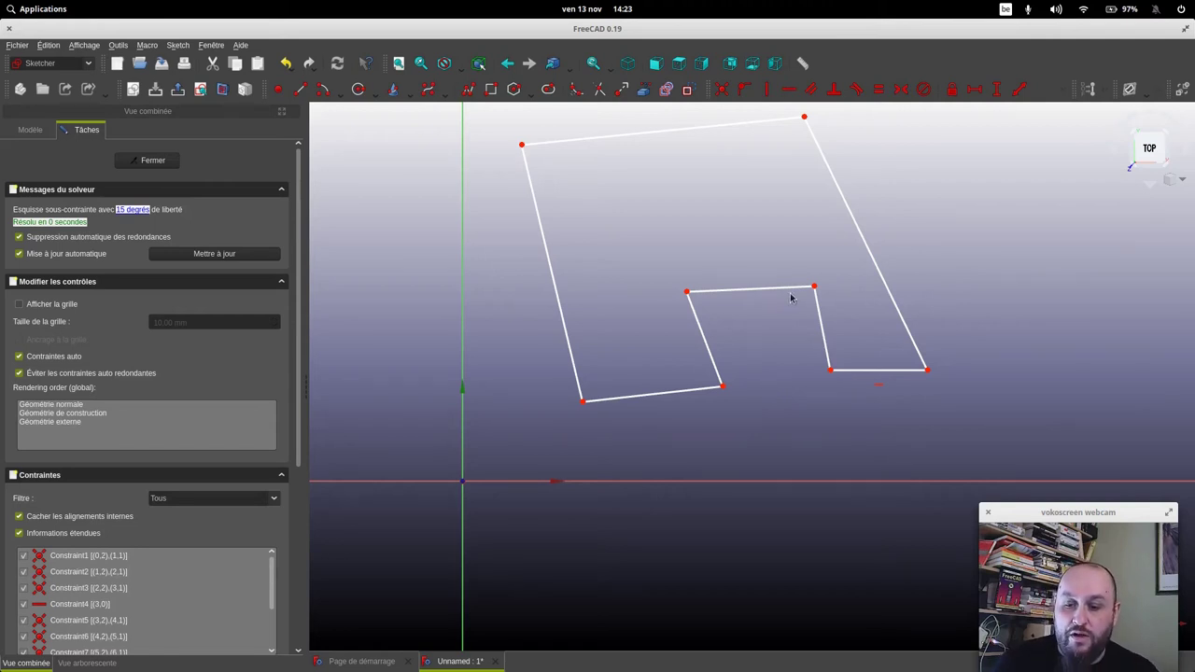
Drag the outline's right side further out and straighten the notch's right edge
drag(868, 253, 958, 265)
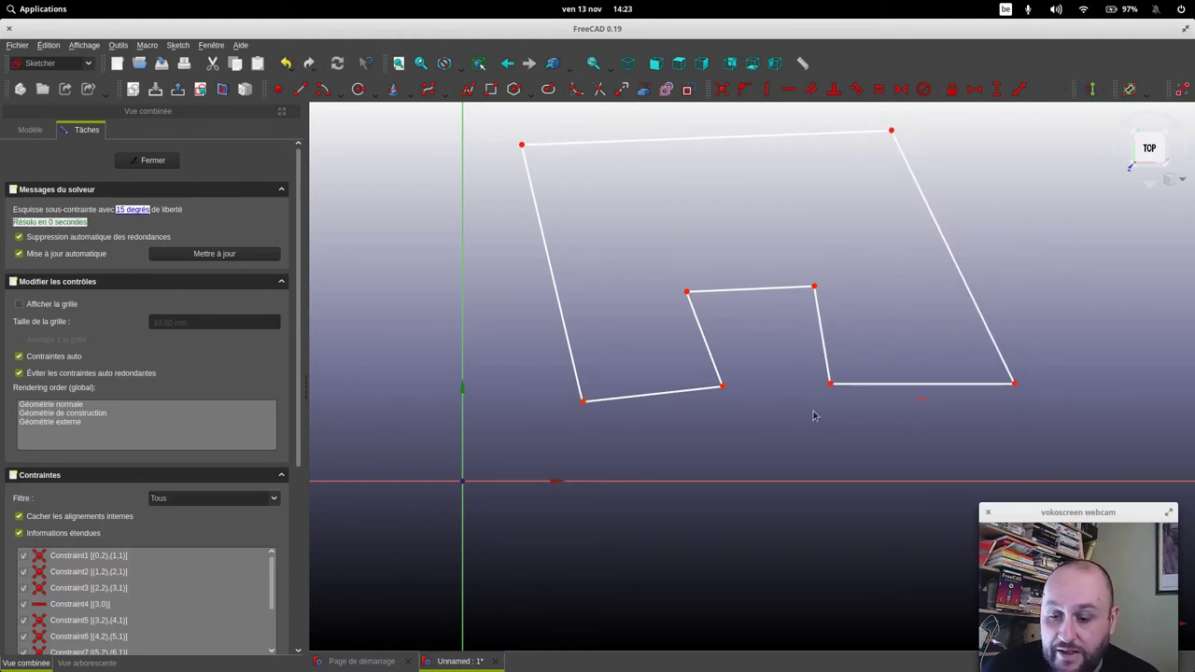
mouse_move(888, 387)
mouse_down()
mouse_move(897, 347)
mouse_move(936, 380)
mouse_move(923, 387)
mouse_up()
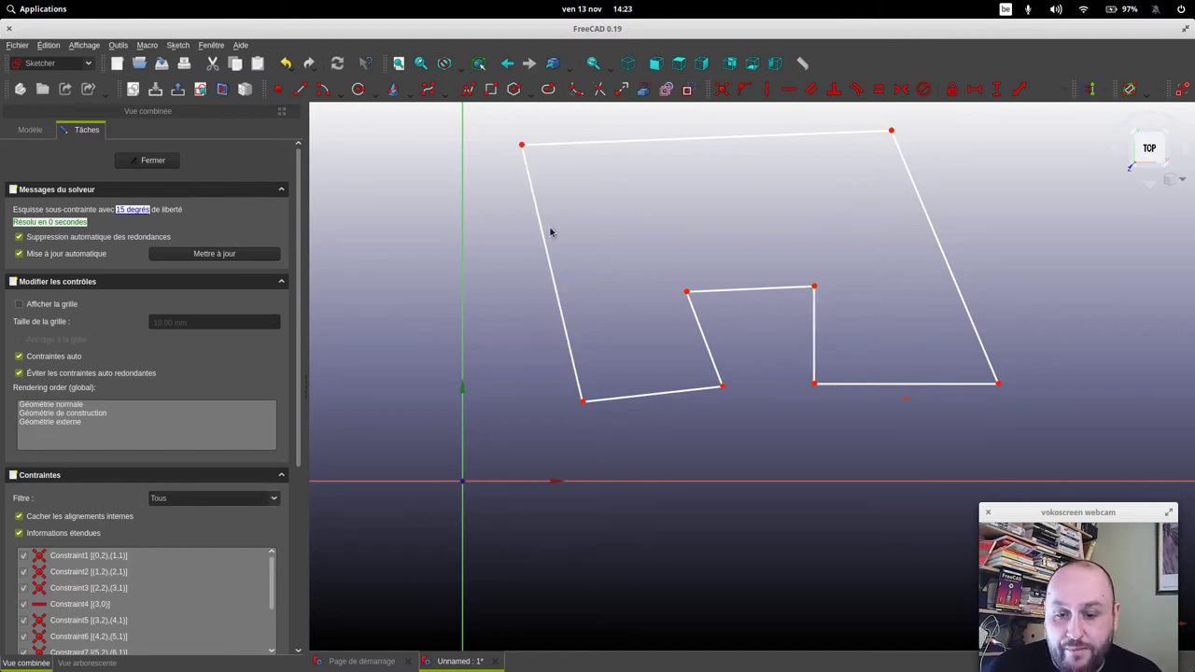
Constrain the outer left, outer right and both notch side edges vertical
click(547, 254)
click(709, 345)
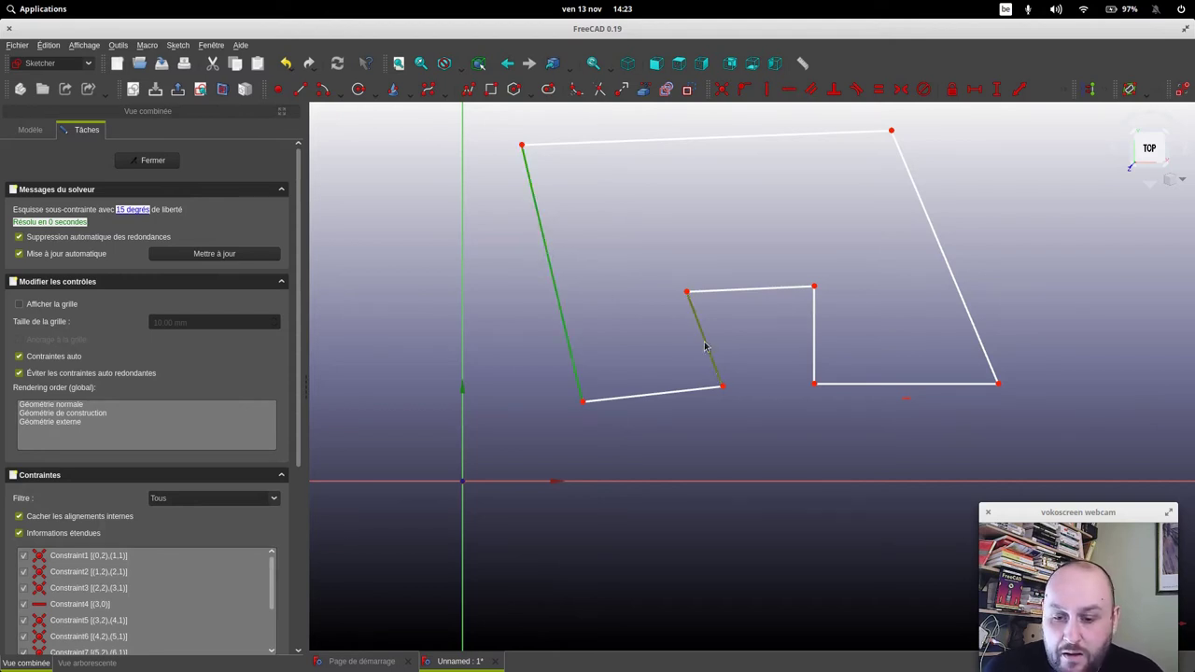
click(814, 343)
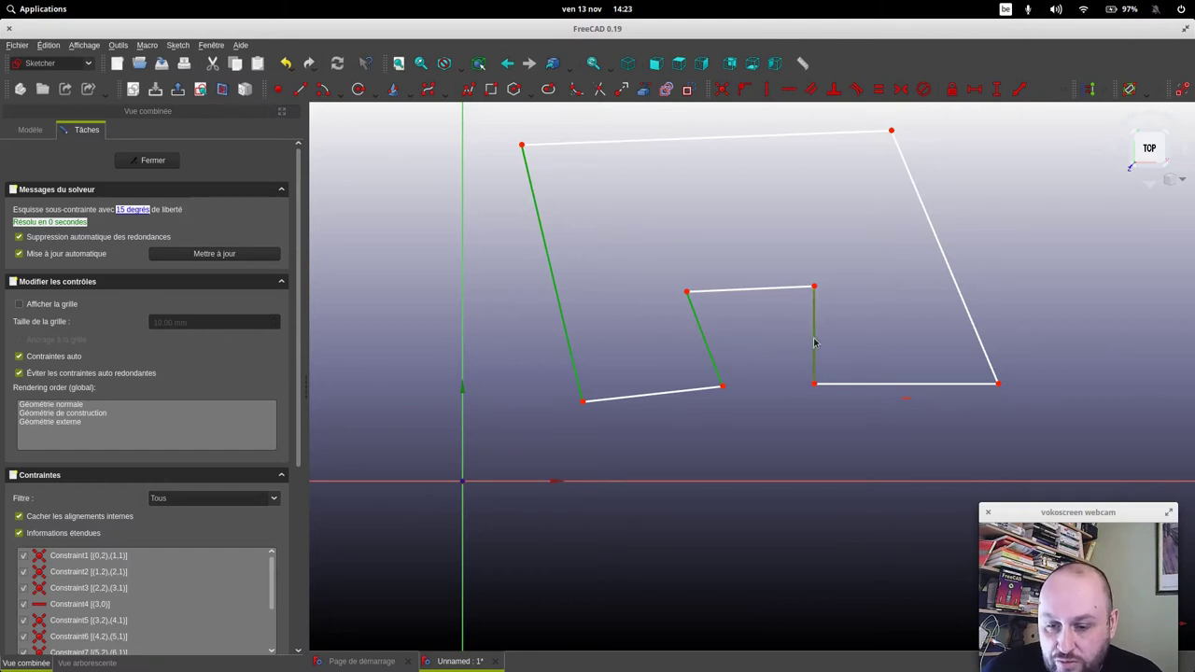
click(953, 280)
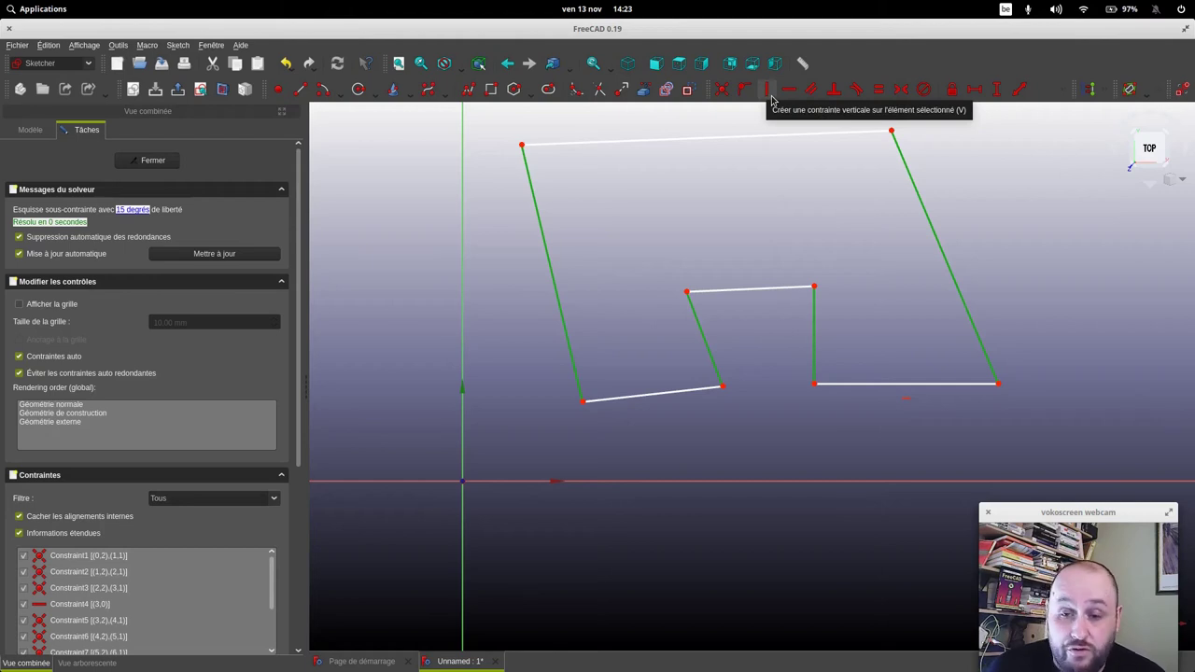
click(771, 99)
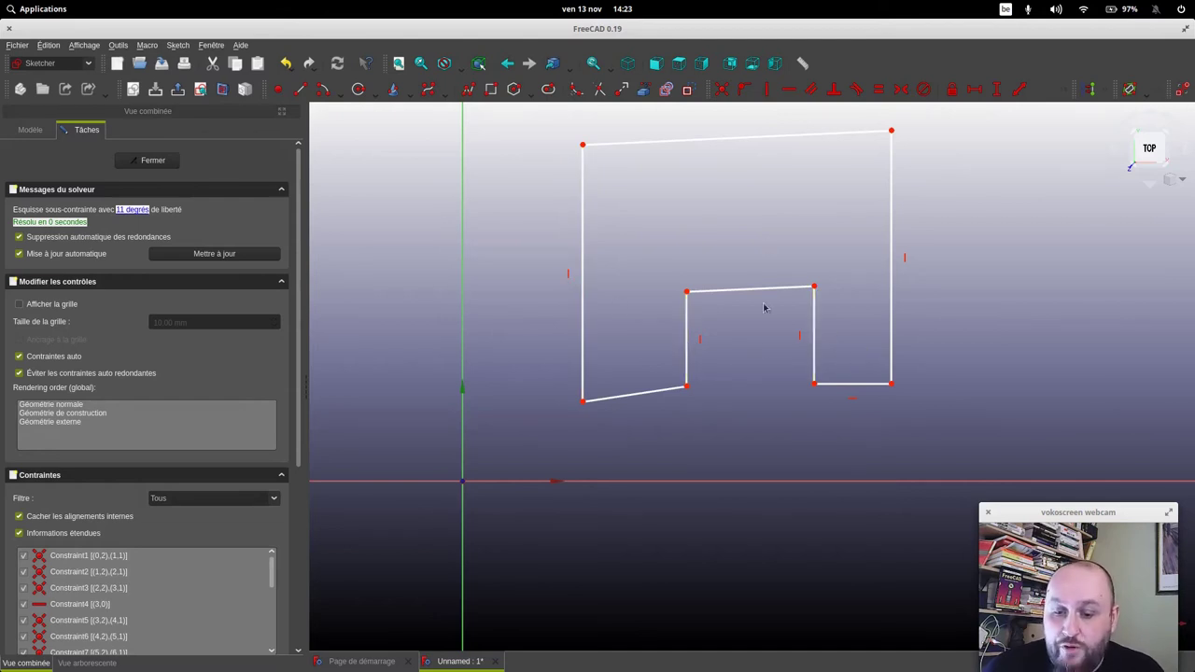
Constrain the top edge, notch top and both bottom edges horizontal, past the duplicate warning
click(759, 138)
click(757, 290)
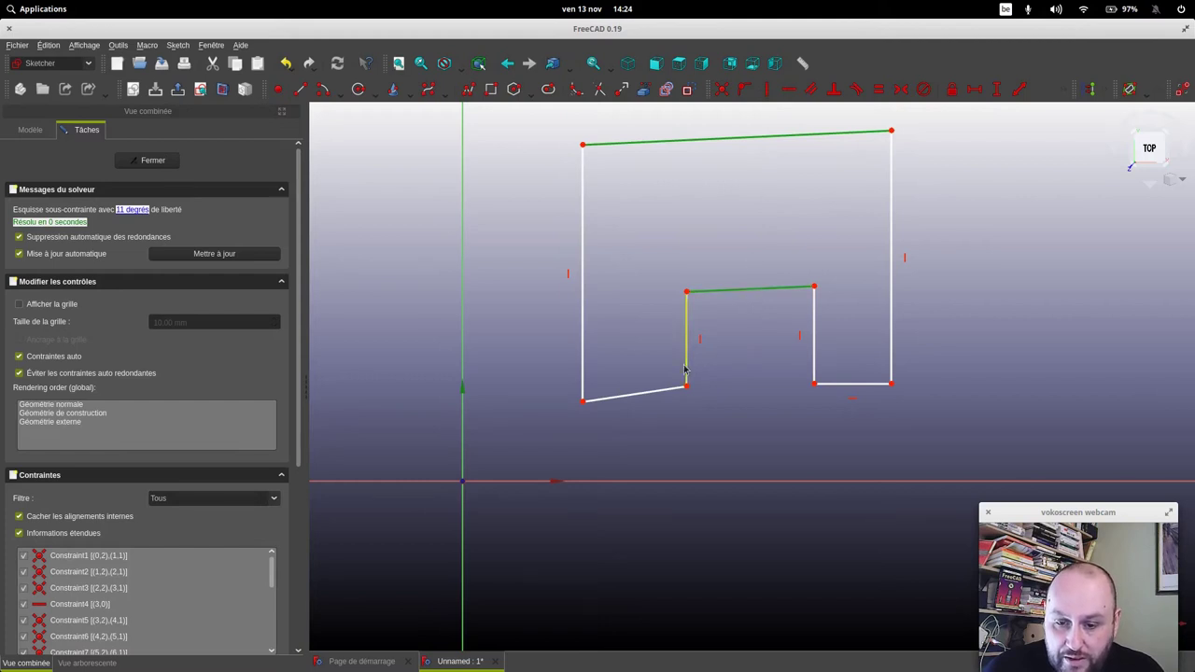
click(653, 395)
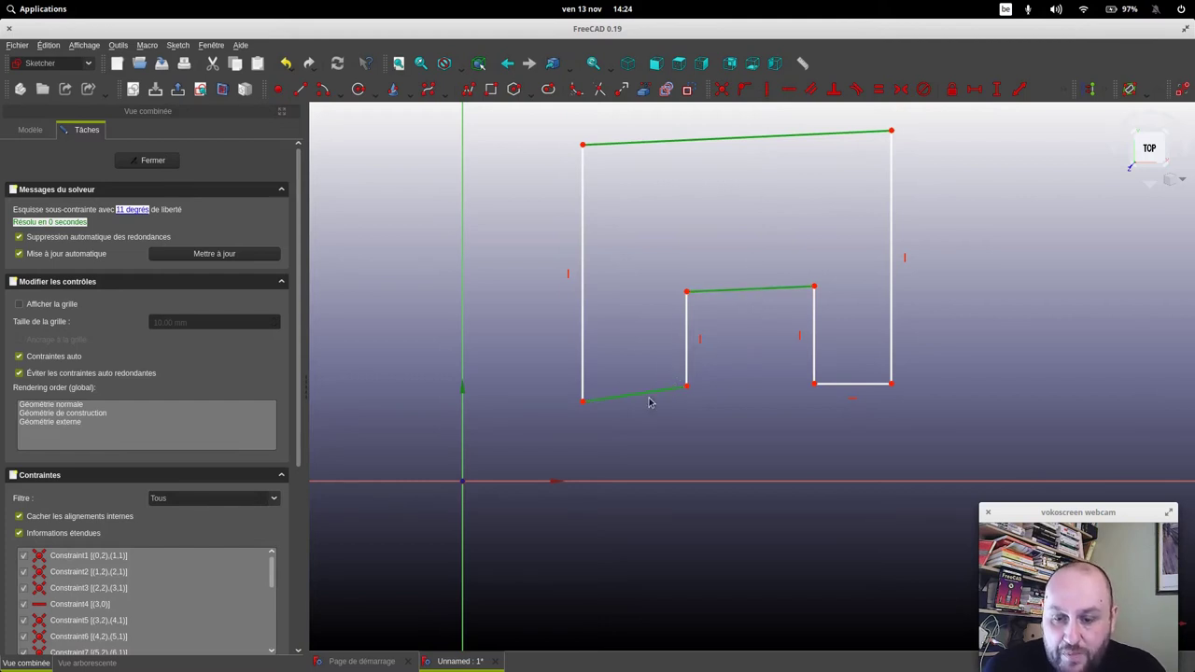
click(861, 387)
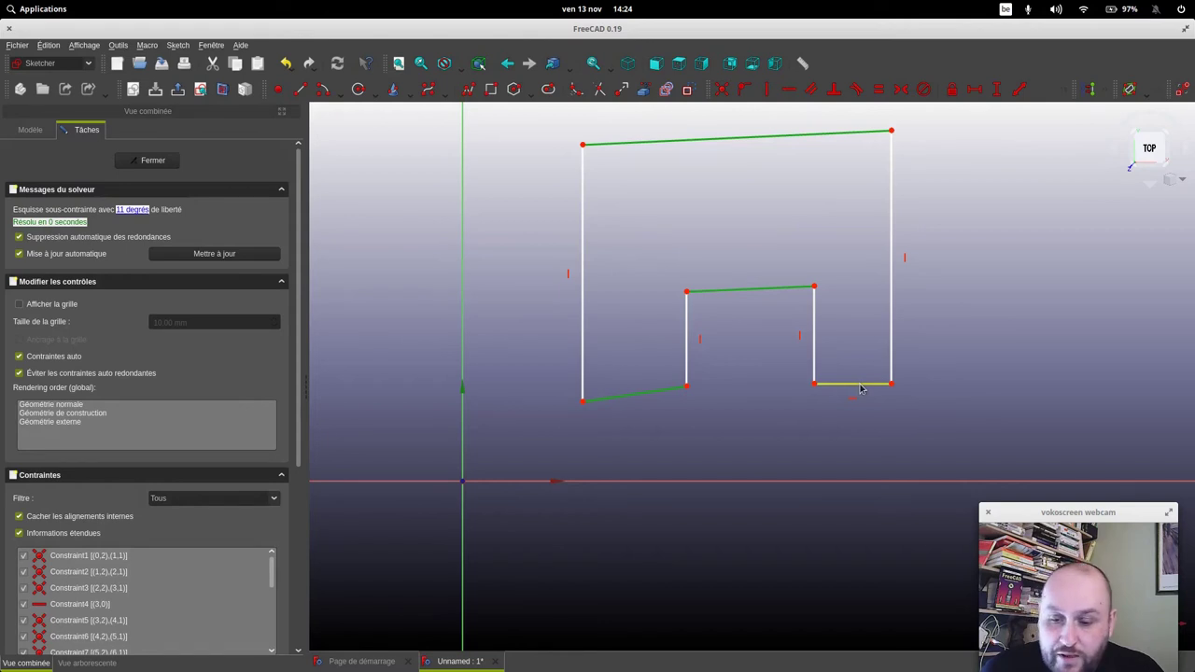
click(787, 90)
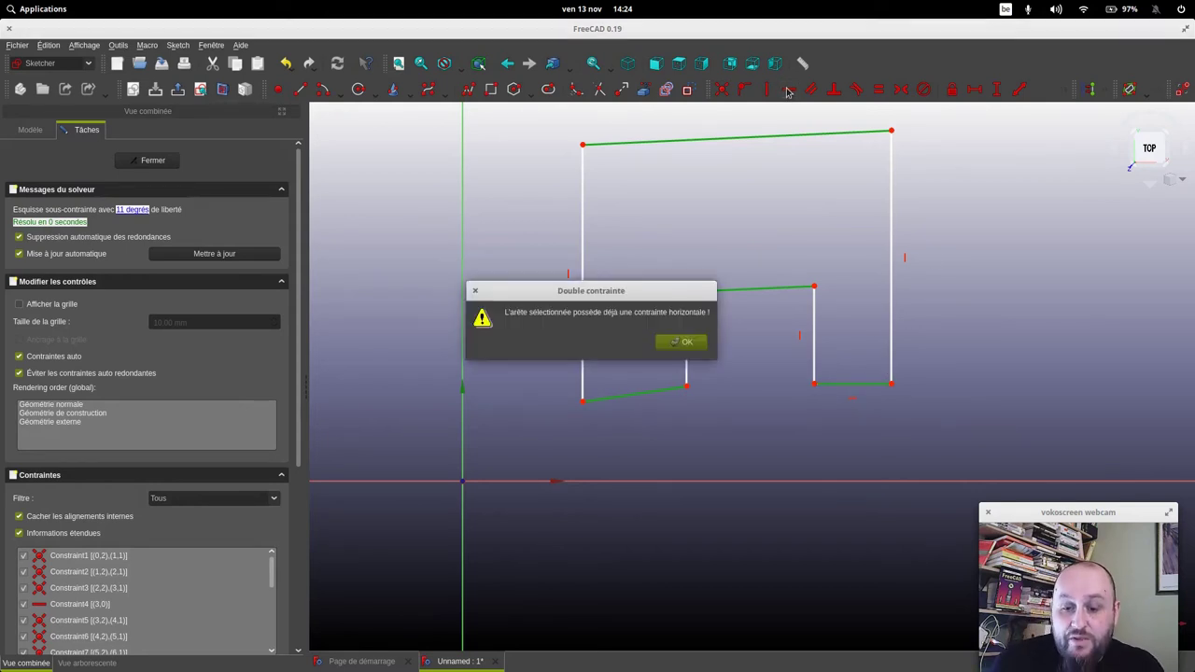
click(700, 343)
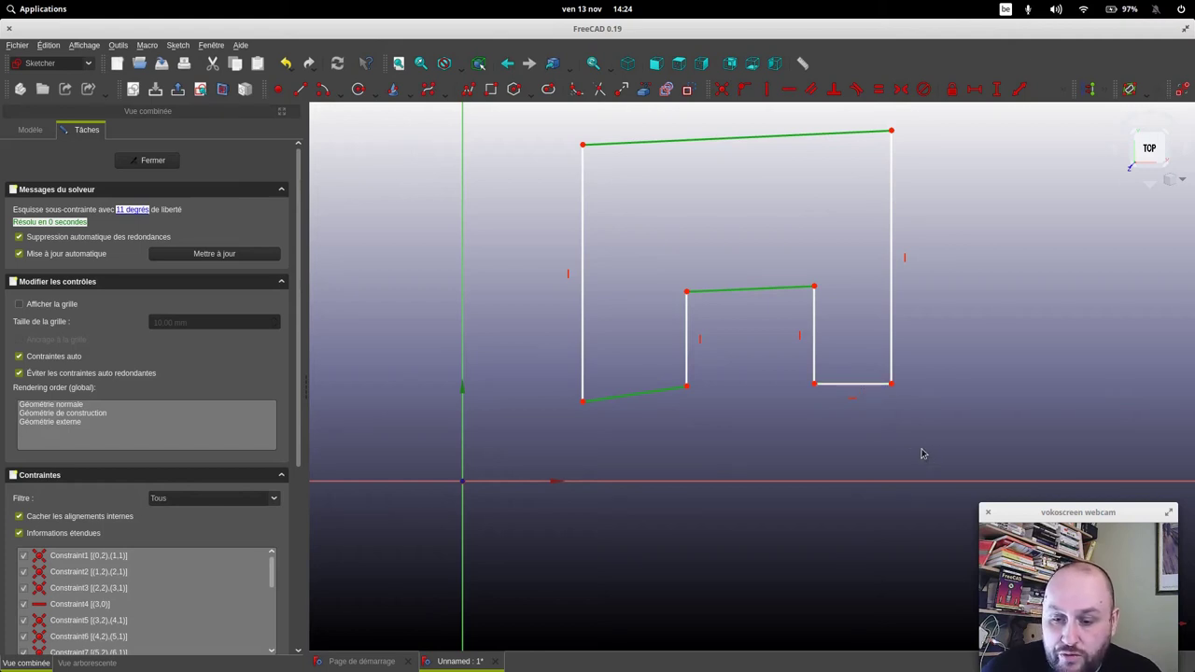
click(789, 91)
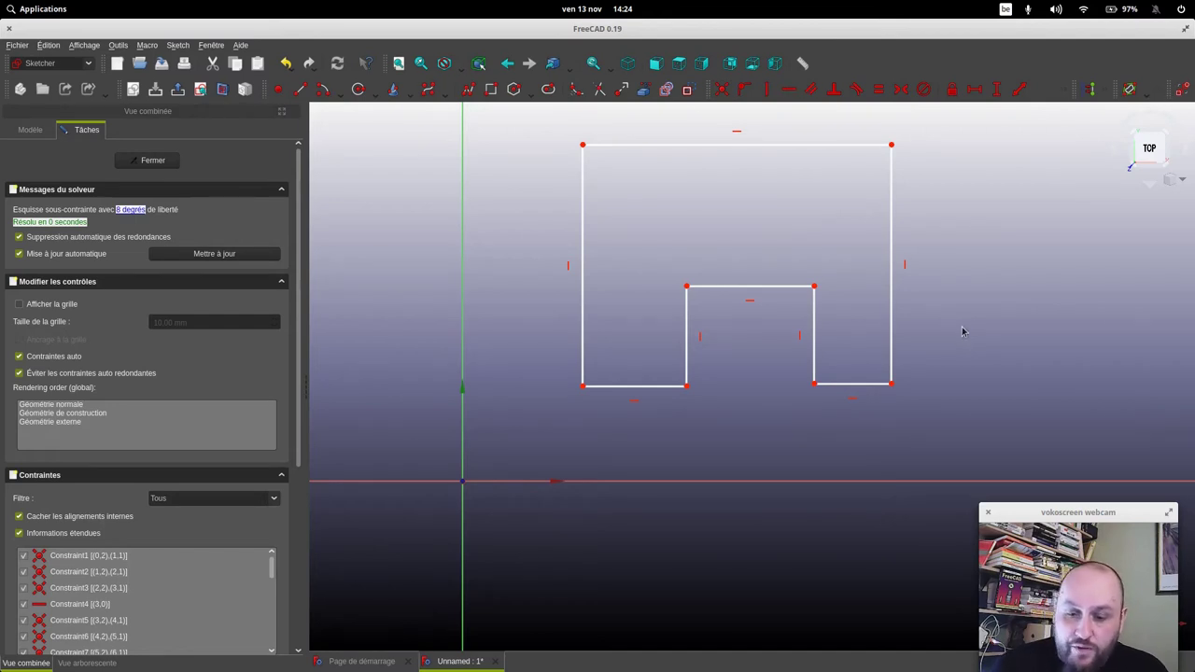
Make the two bottom edges equal in length
click(647, 390)
click(861, 382)
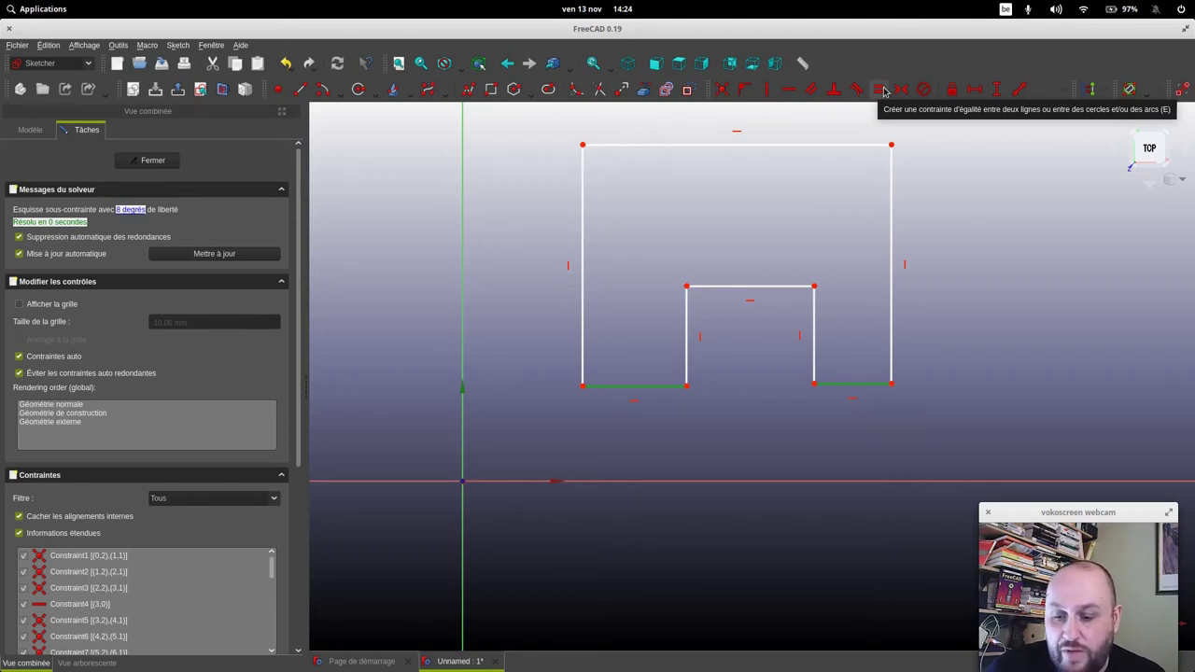
click(880, 90)
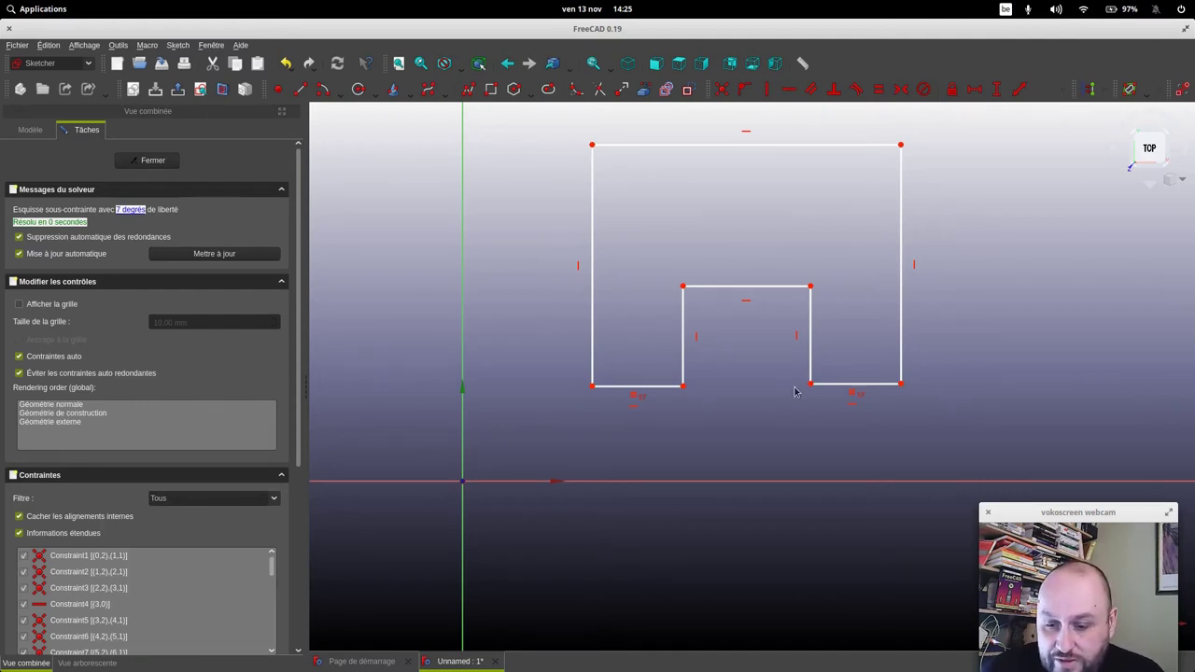
Raise the notch's top edge to deepen it and make both notch sides equal length
mouse_move(777, 293)
mouse_down()
mouse_move(881, 289)
mouse_move(755, 217)
mouse_up()
mouse_move(648, 386)
mouse_down()
mouse_move(641, 433)
mouse_move(619, 360)
mouse_move(674, 337)
mouse_move(607, 408)
mouse_move(626, 365)
mouse_move(656, 386)
mouse_up()
click(669, 281)
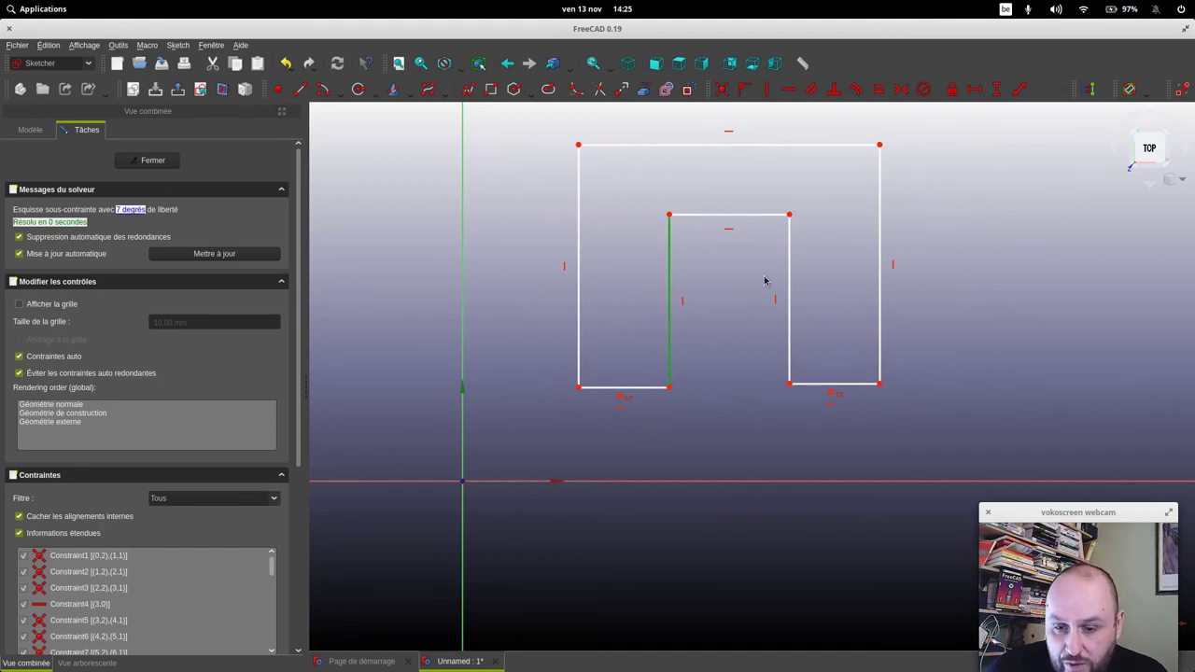
click(790, 286)
click(879, 88)
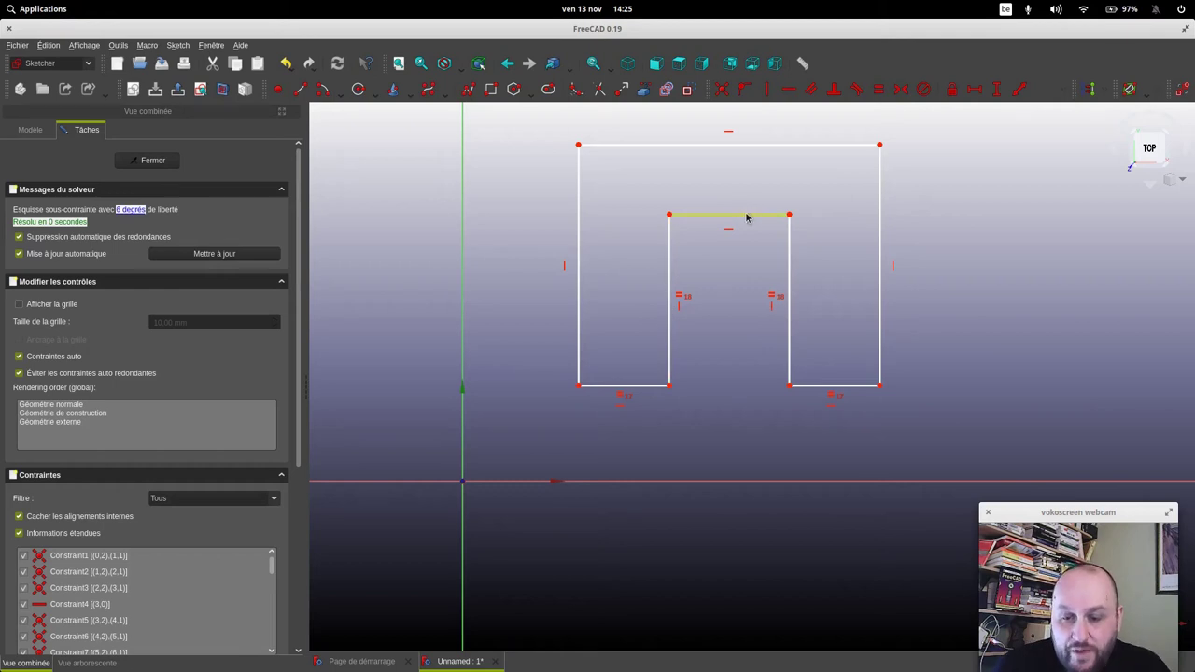
Reshape the notch by dragging its top and left side, then select the bottom-left corner
drag(747, 214, 783, 239)
drag(664, 280, 731, 239)
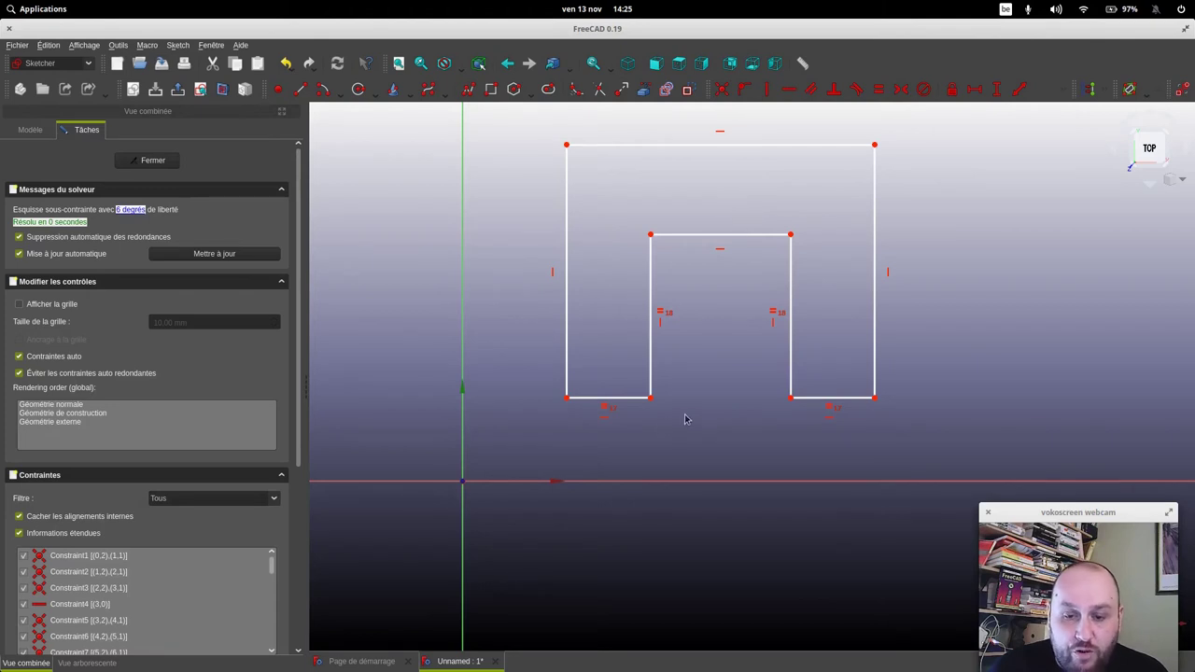
click(567, 399)
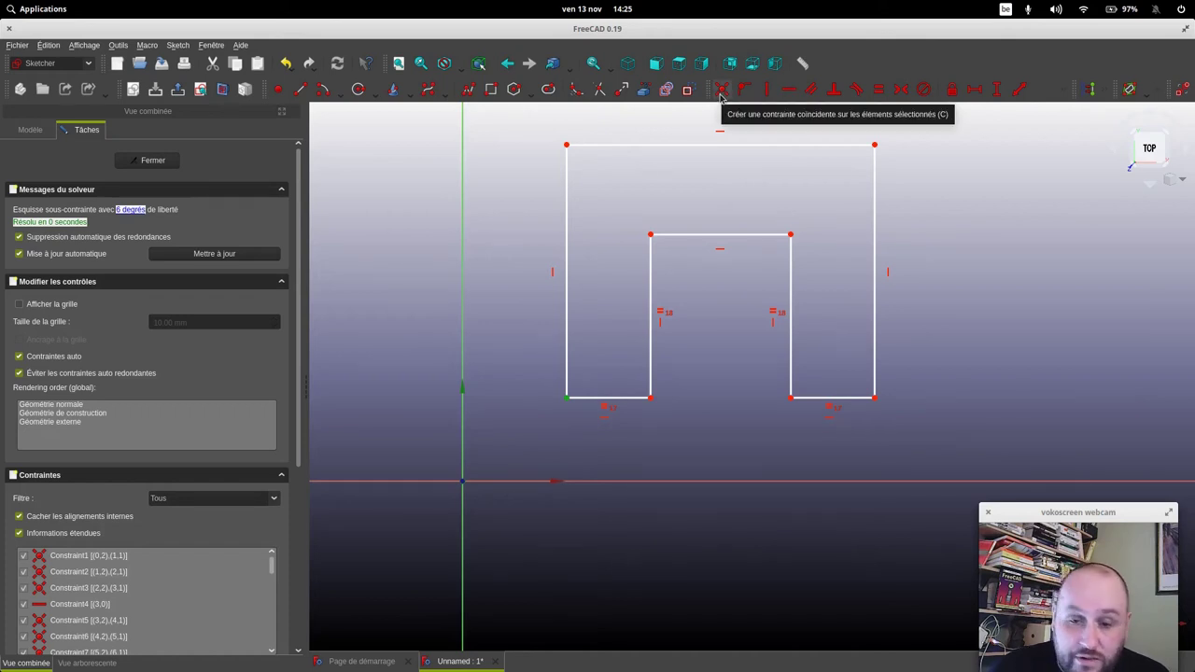
Pin the bottom-left corner to the origin and drag the outline and notch back into shape
click(720, 90)
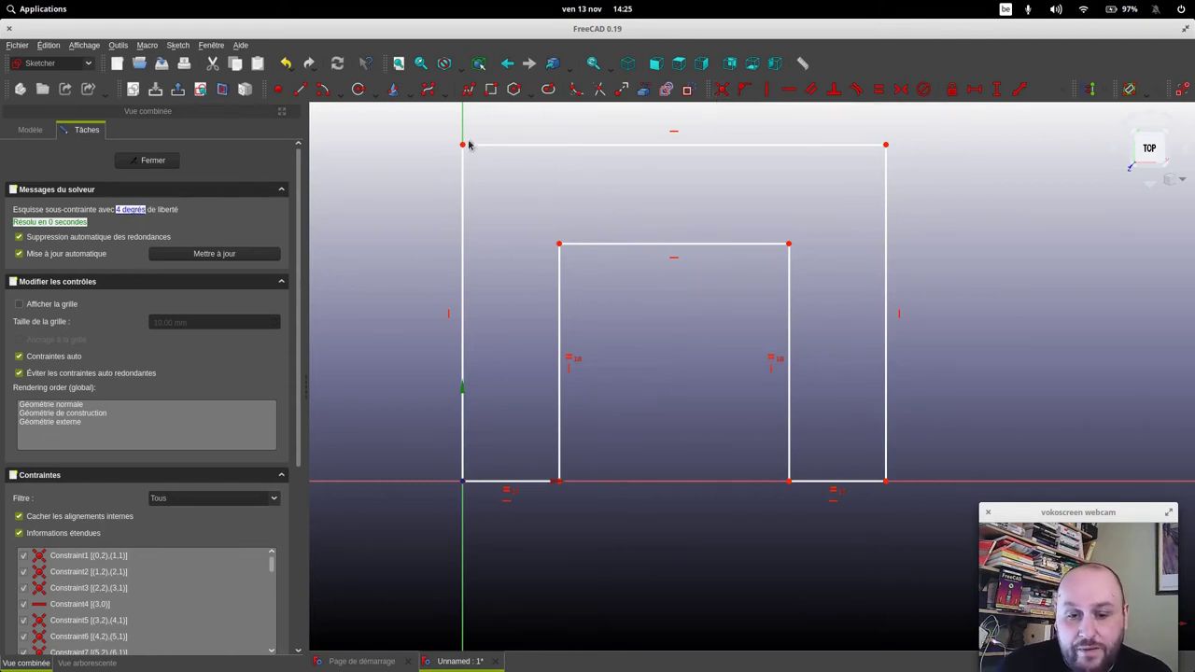
drag(469, 144, 464, 149)
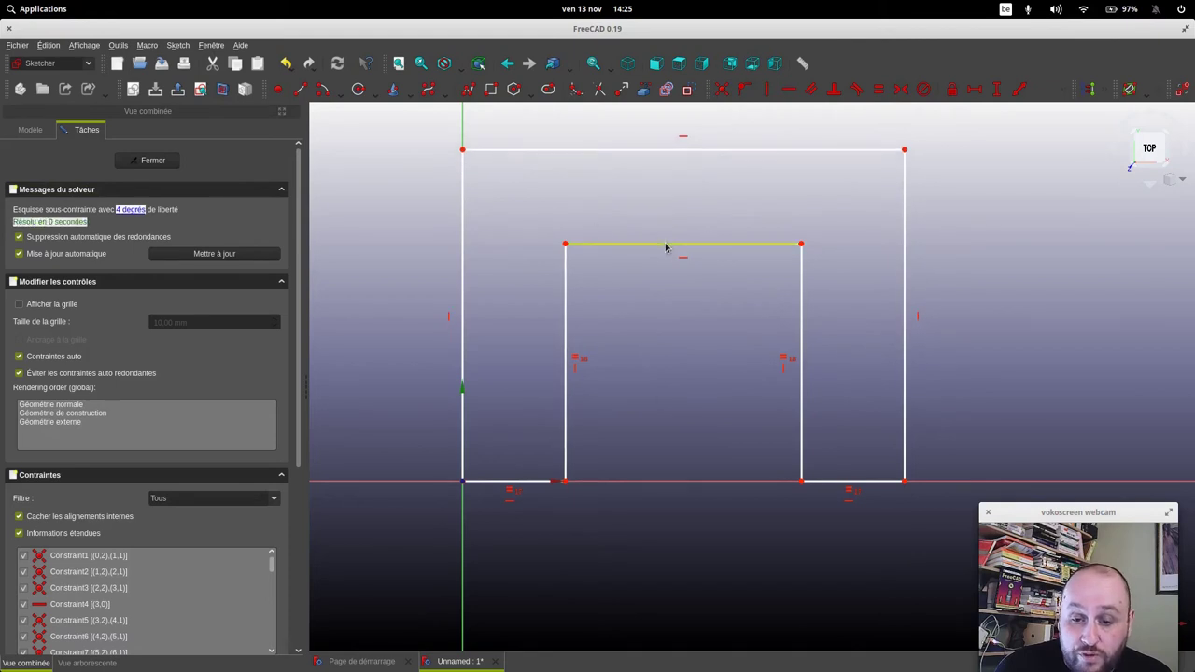
drag(666, 246, 681, 363)
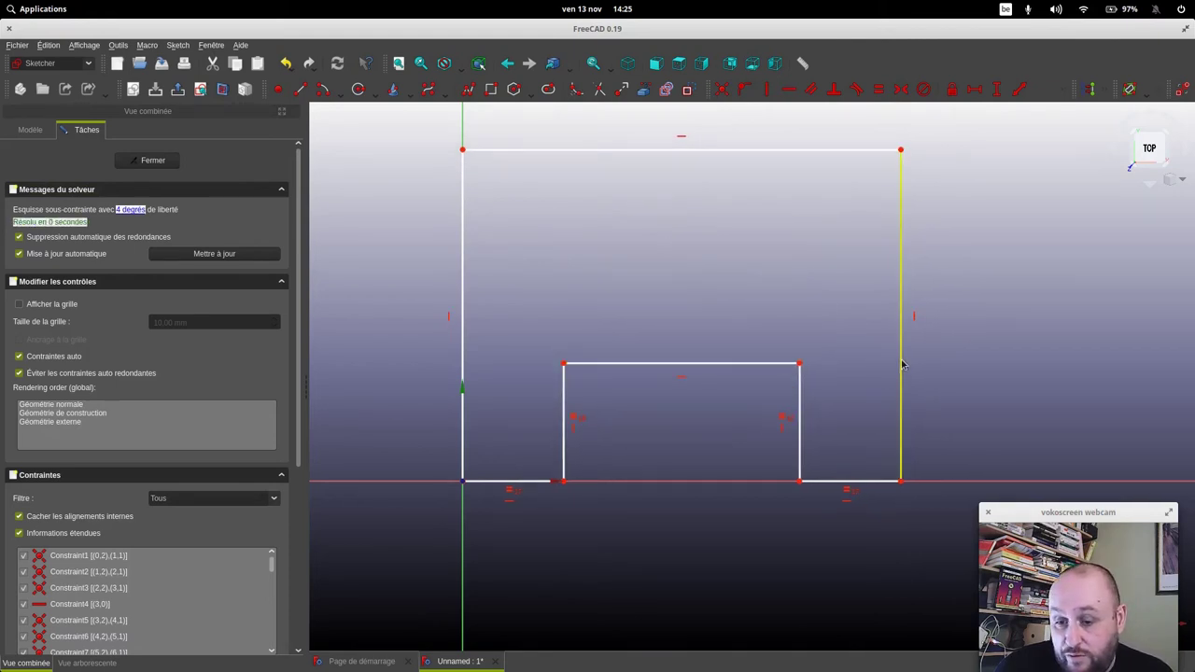
drag(902, 364, 837, 377)
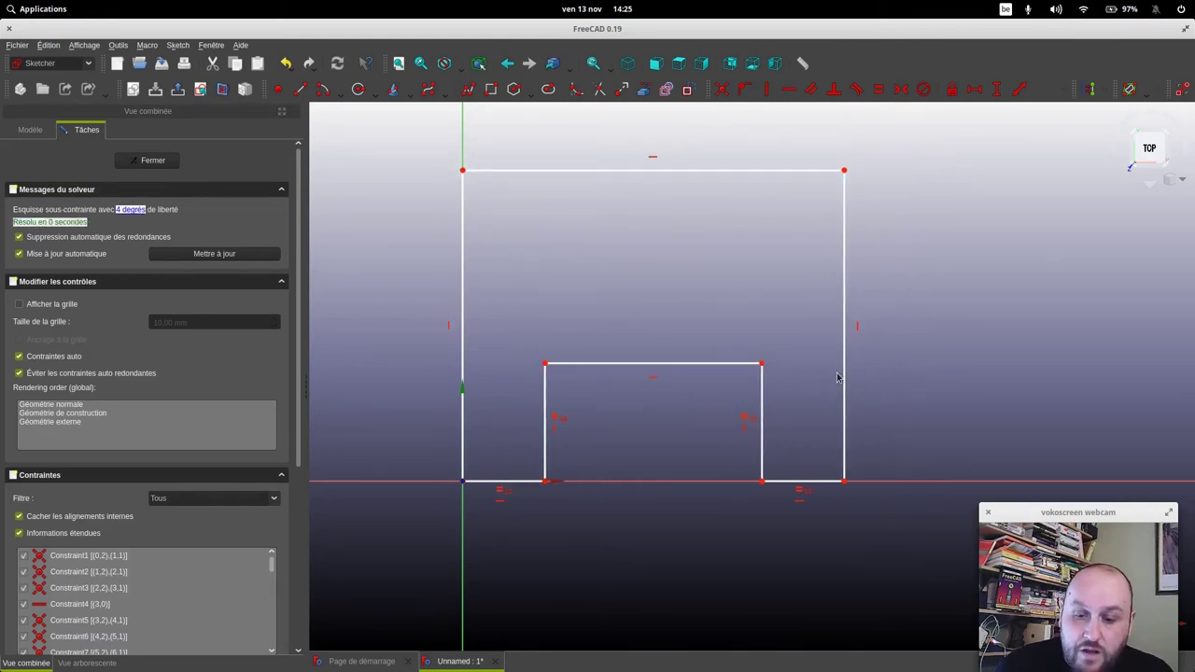
Make the outer left and right edges equal in length
click(462, 259)
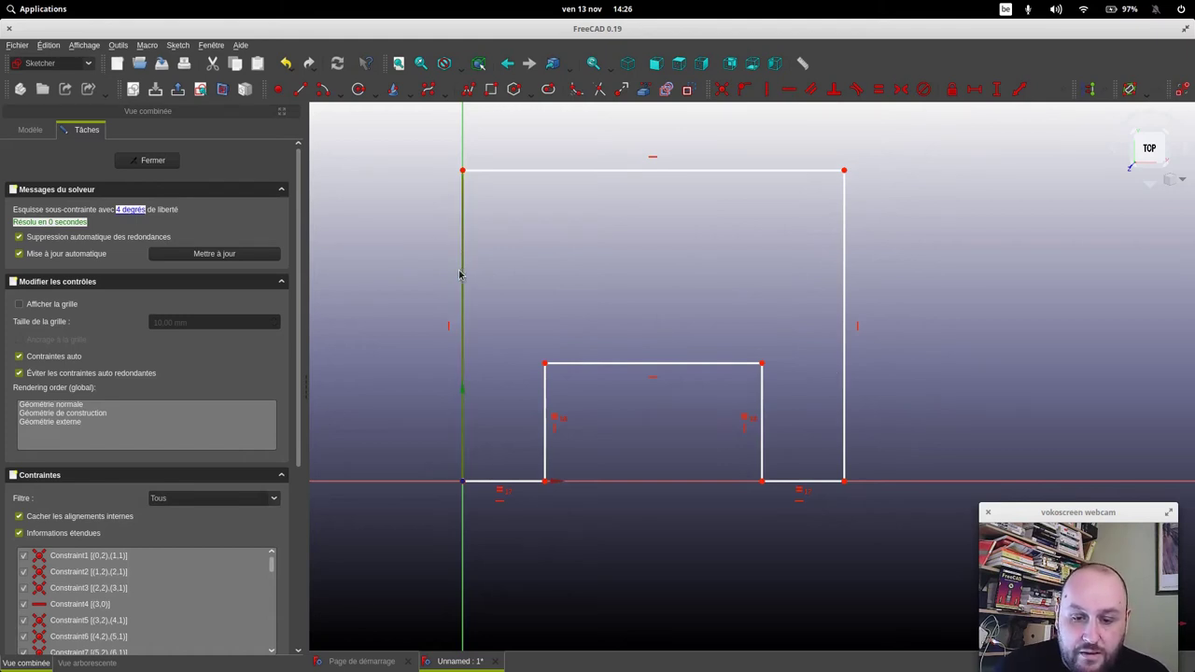
click(845, 303)
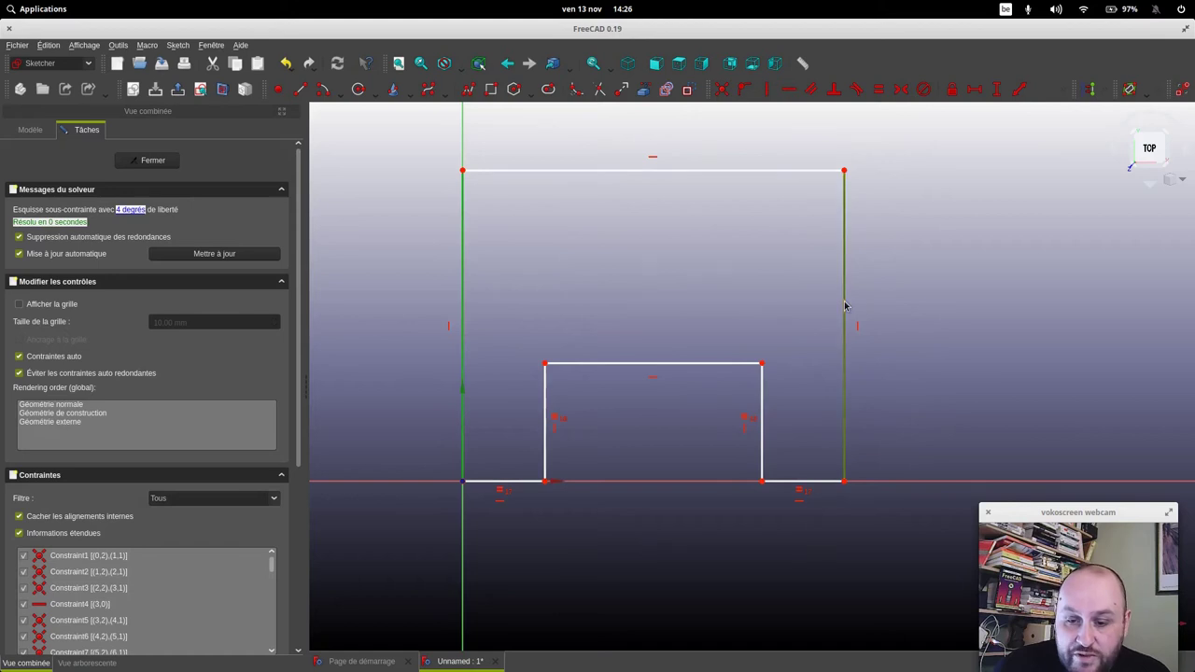
click(877, 92)
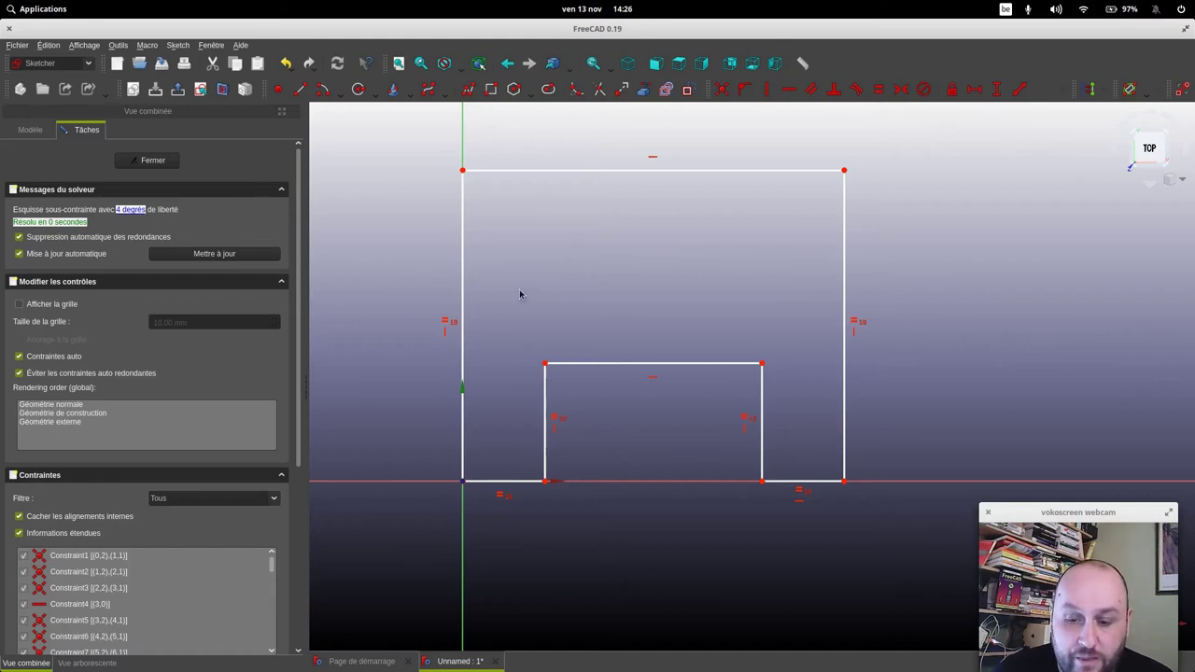
Give the outer left edge a 100 mm vertical distance
click(464, 295)
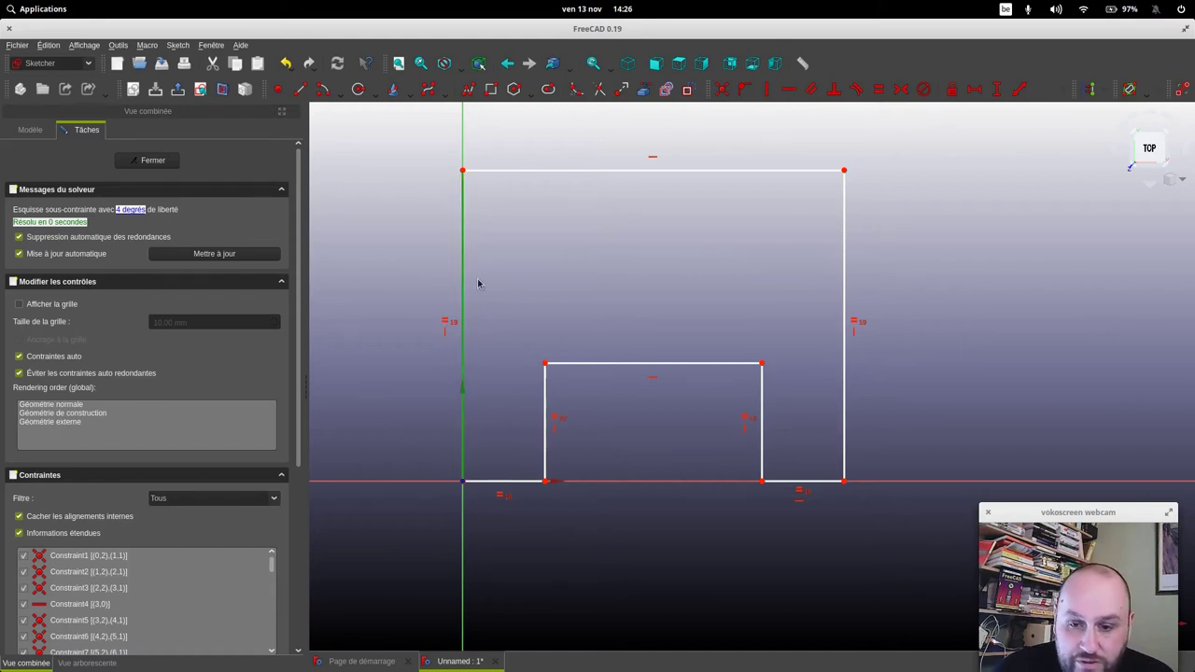
click(998, 90)
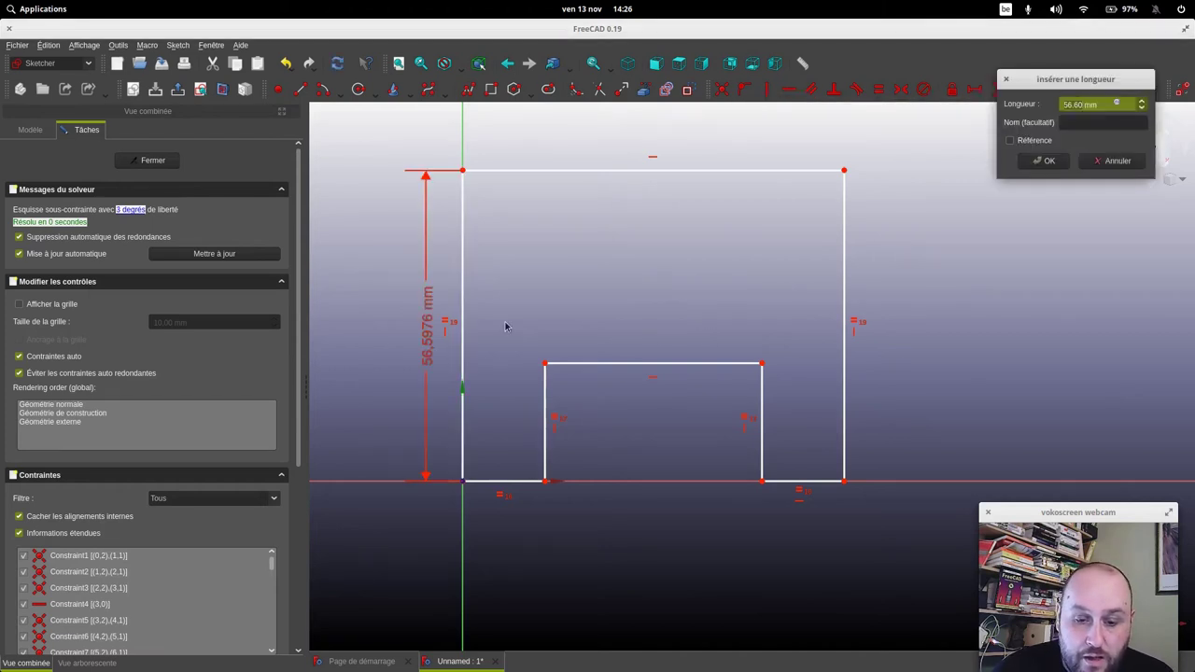
text(100)
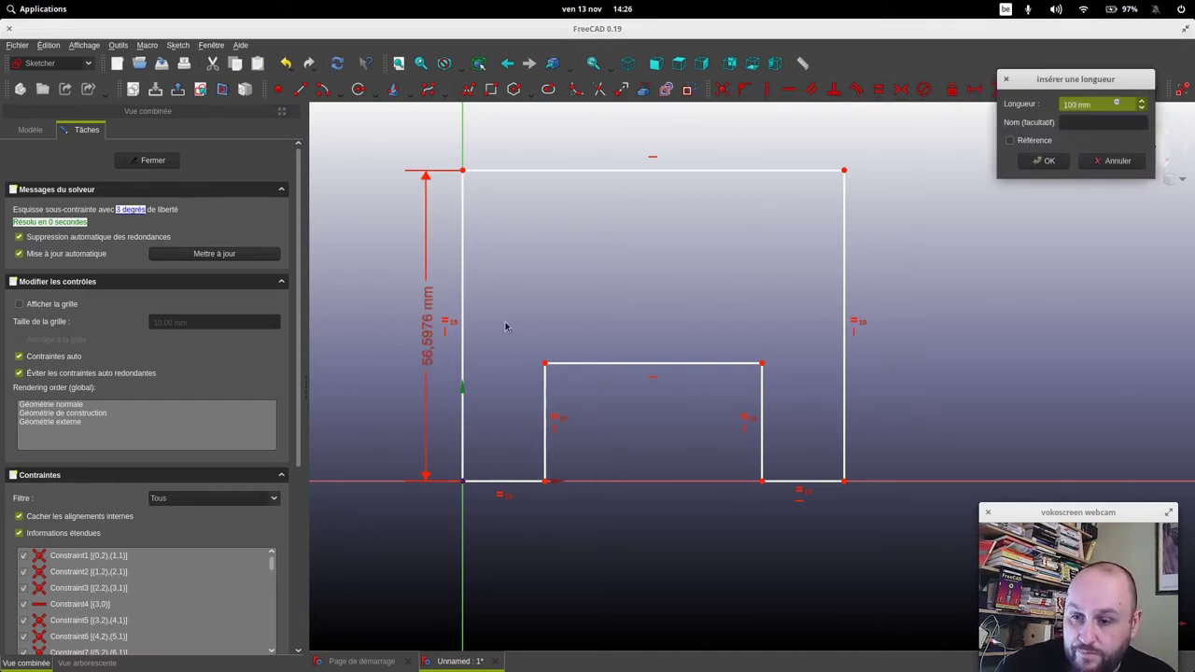
key(Return)
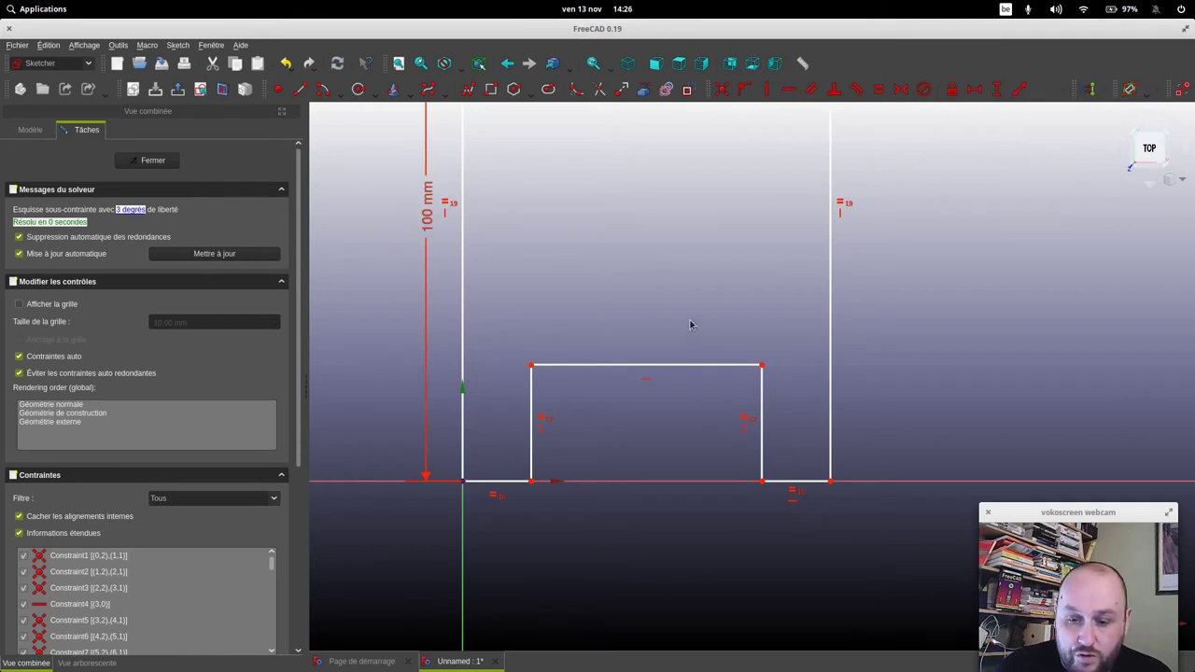
Give the top edge a 100 mm horizontal distance
scroll(691, 325, down, 2)
middle_drag(691, 325, 705, 301)
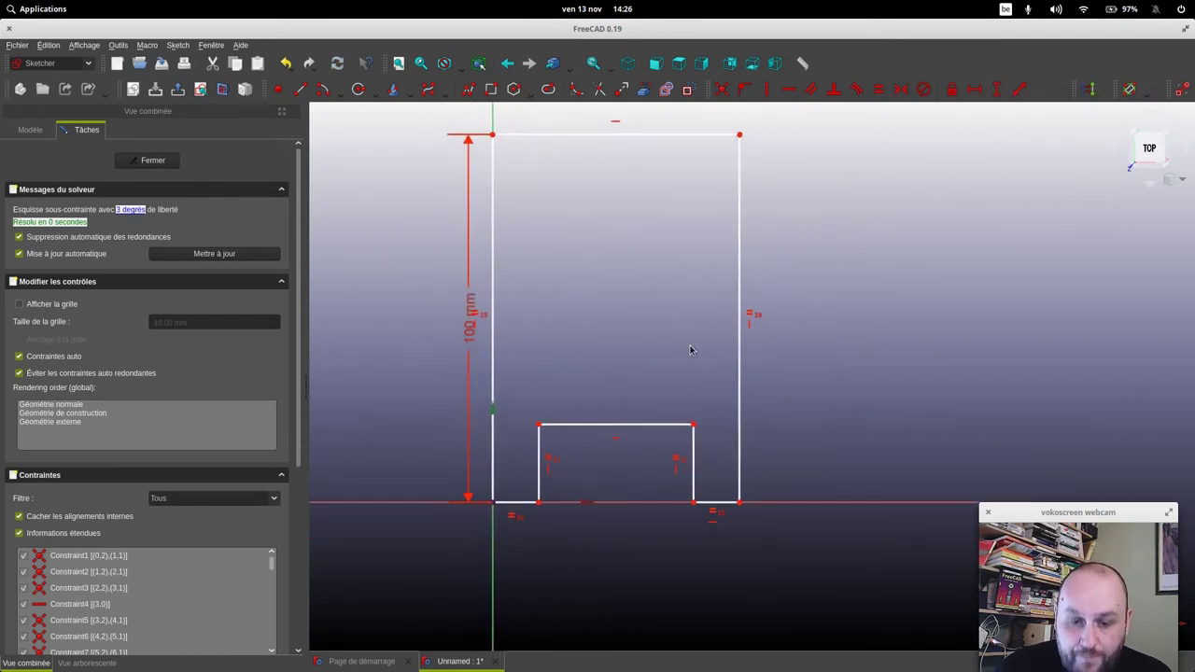
click(680, 138)
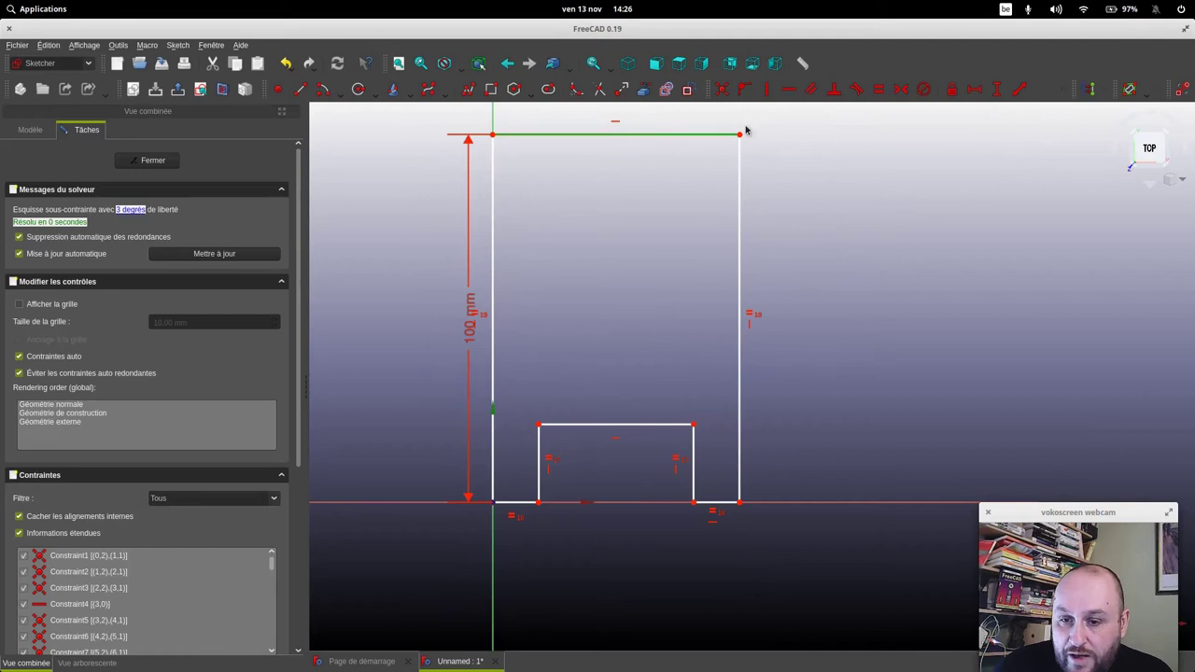
click(973, 91)
text(100)
key(Return)
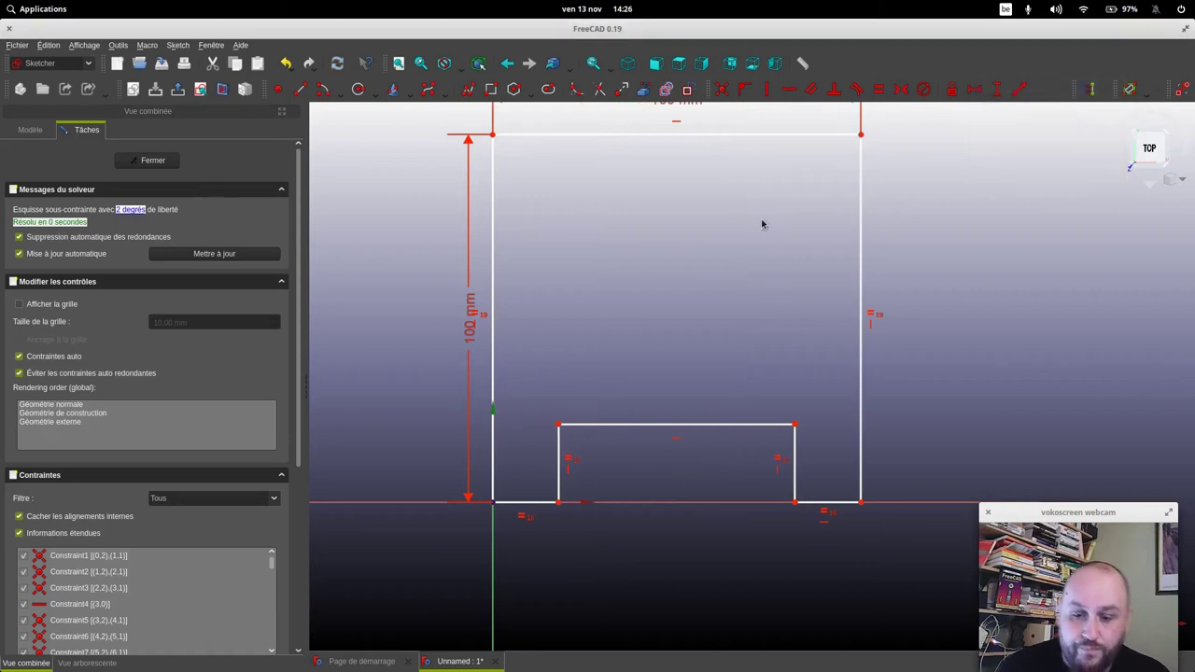
scroll(817, 403, up, 2)
scroll(817, 403, down, 3)
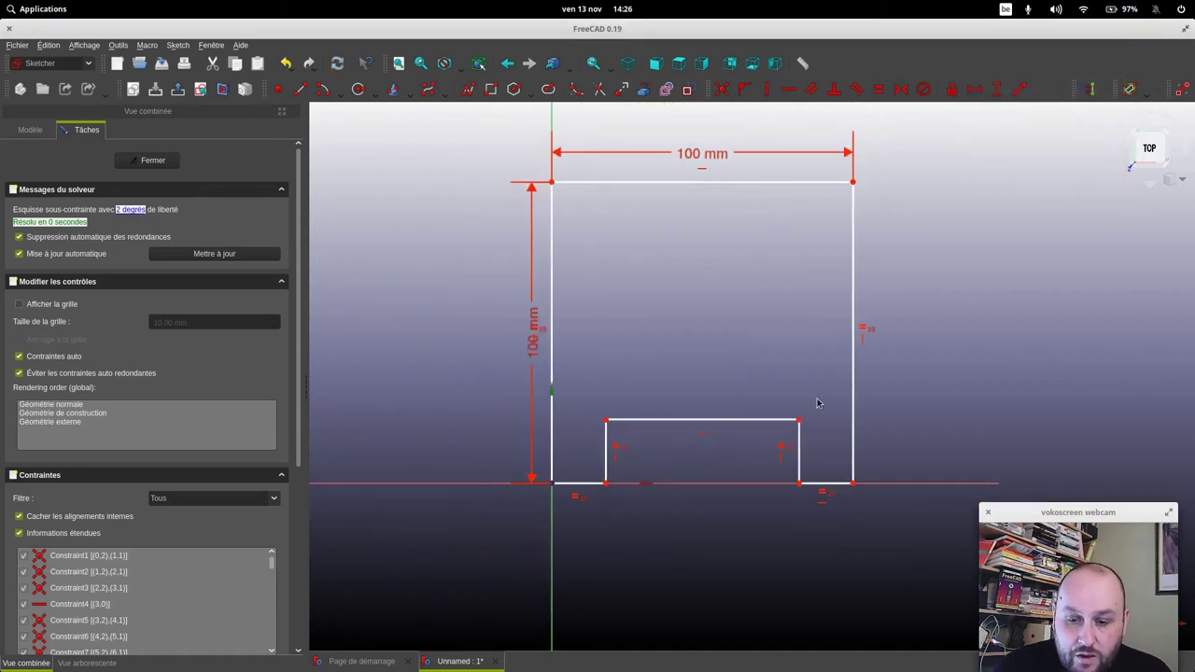
Dimension the notch's top edge to a 15 mm horizontal width
click(729, 421)
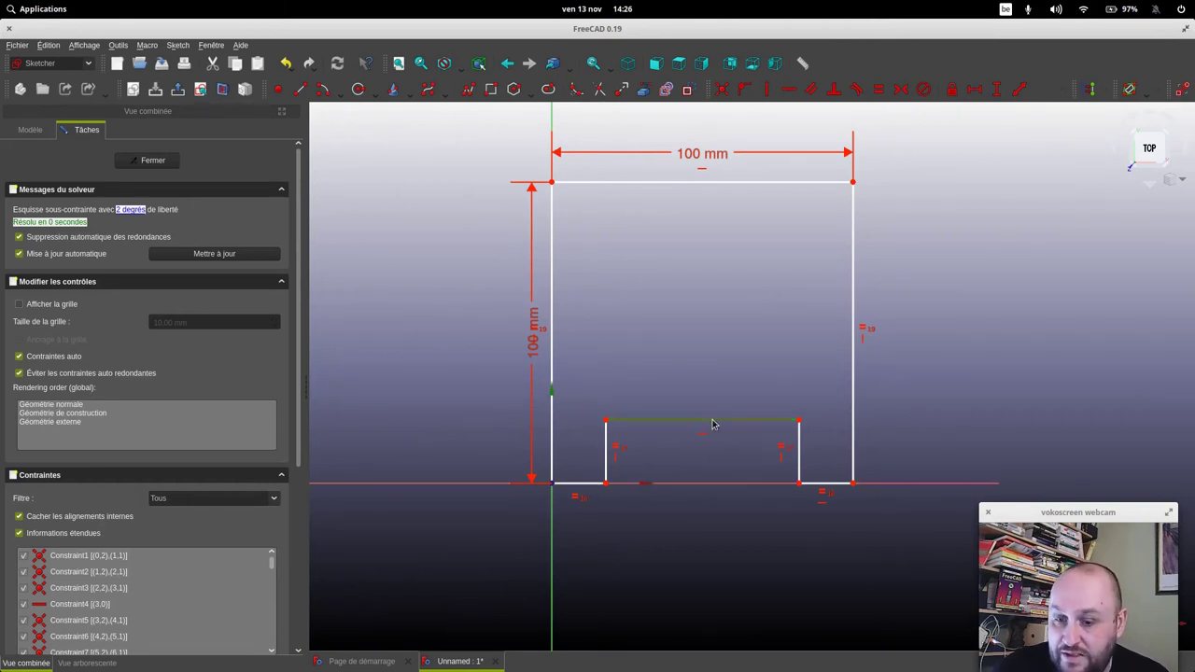
click(975, 92)
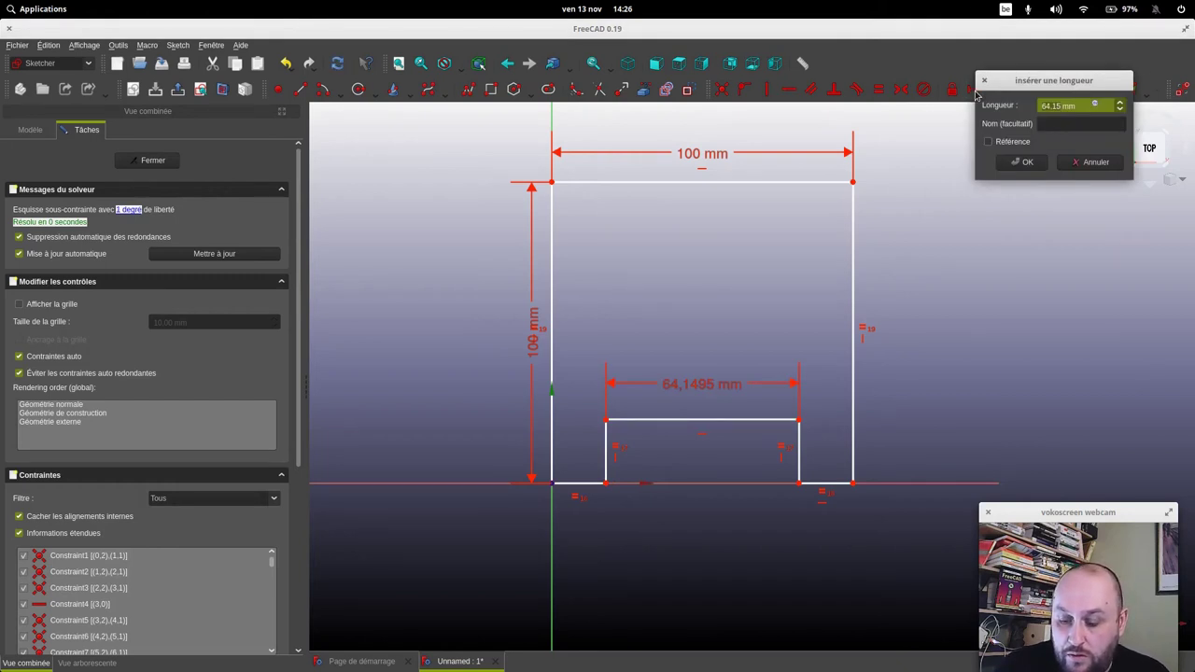
text(1)
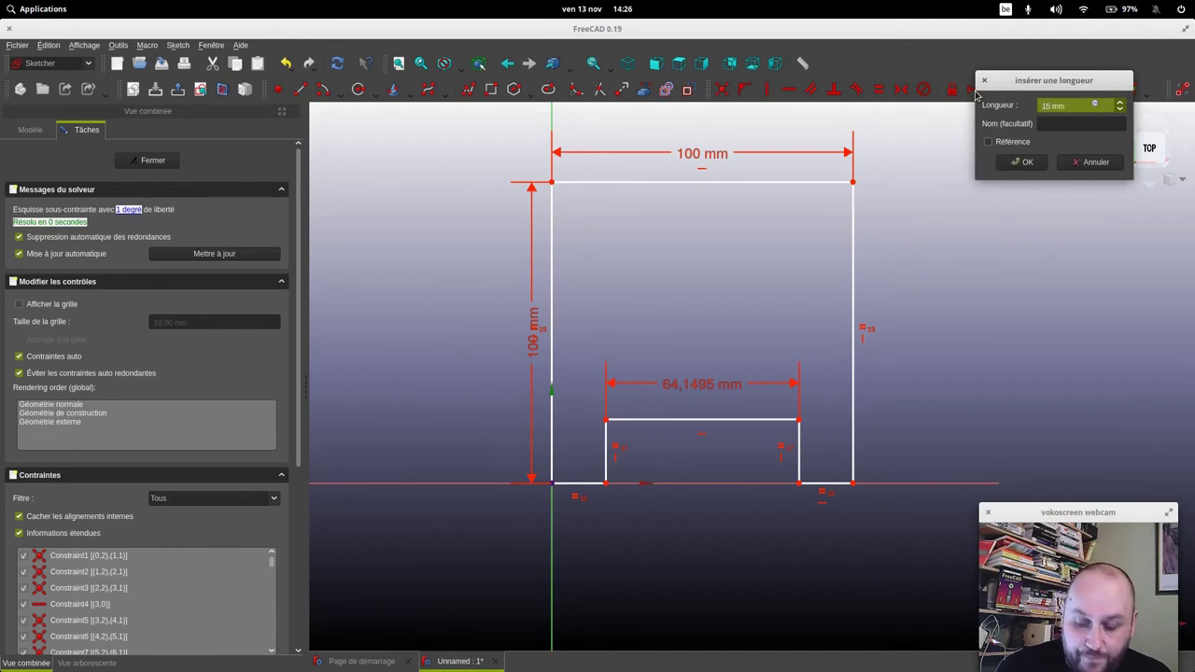
key(Return)
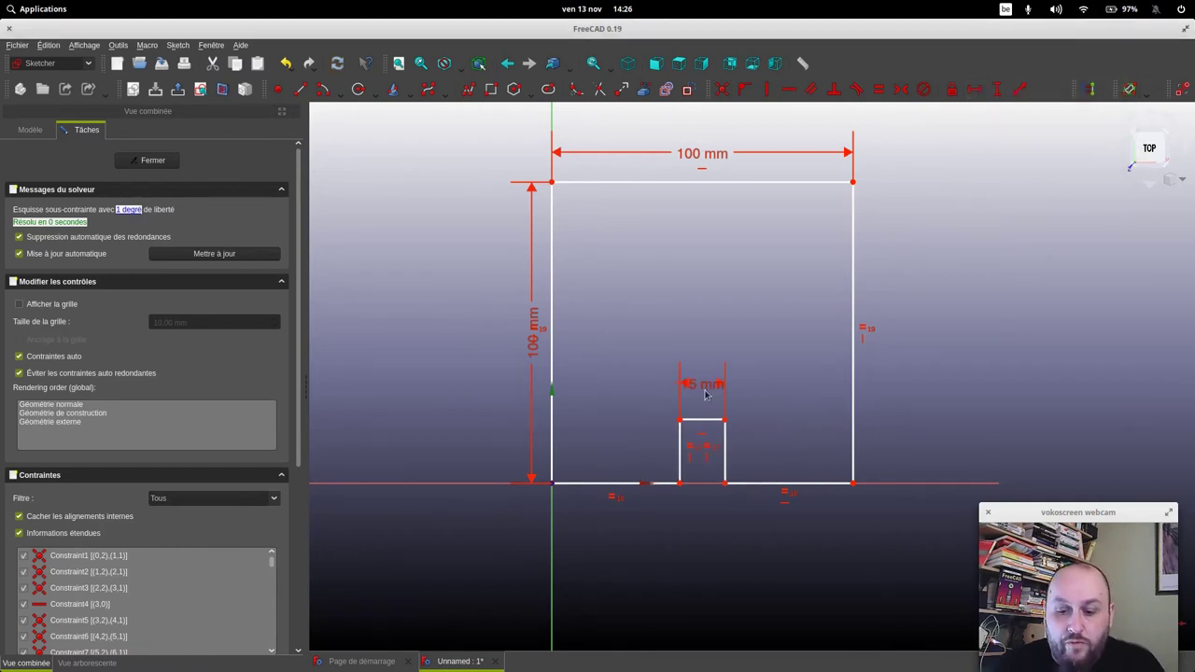
mouse_move(706, 420)
mouse_down()
mouse_move(717, 364)
mouse_move(719, 388)
mouse_up()
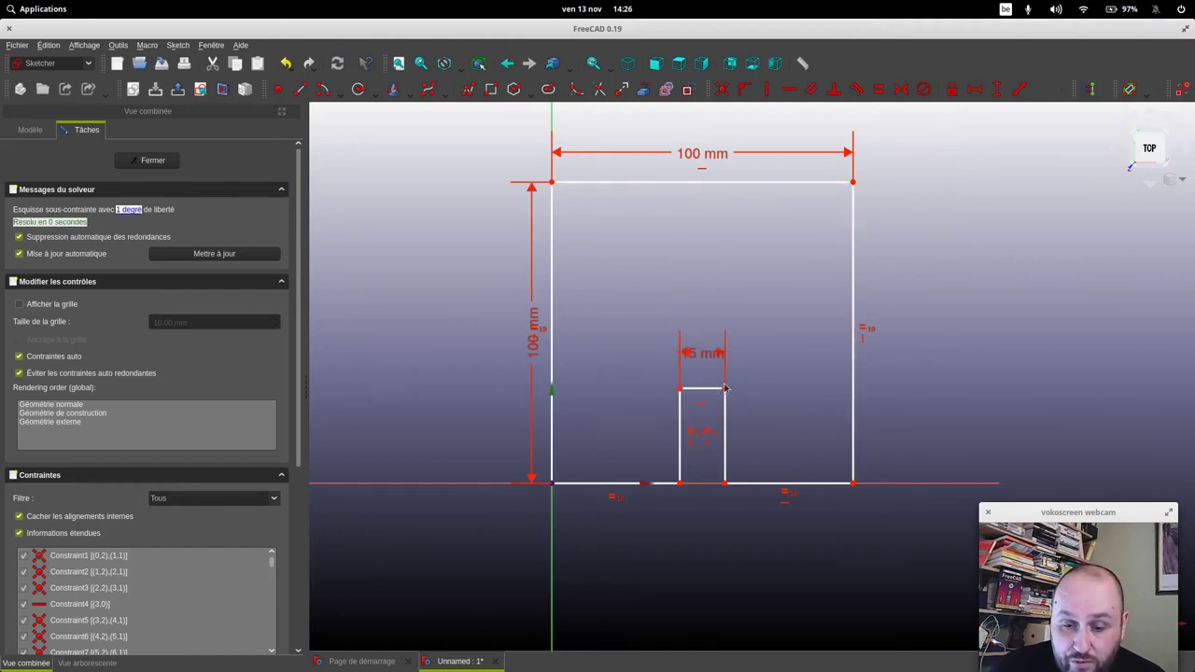
Fix the notch's right edge at a 30 mm vertical depth and move the dimension labels clear
click(725, 431)
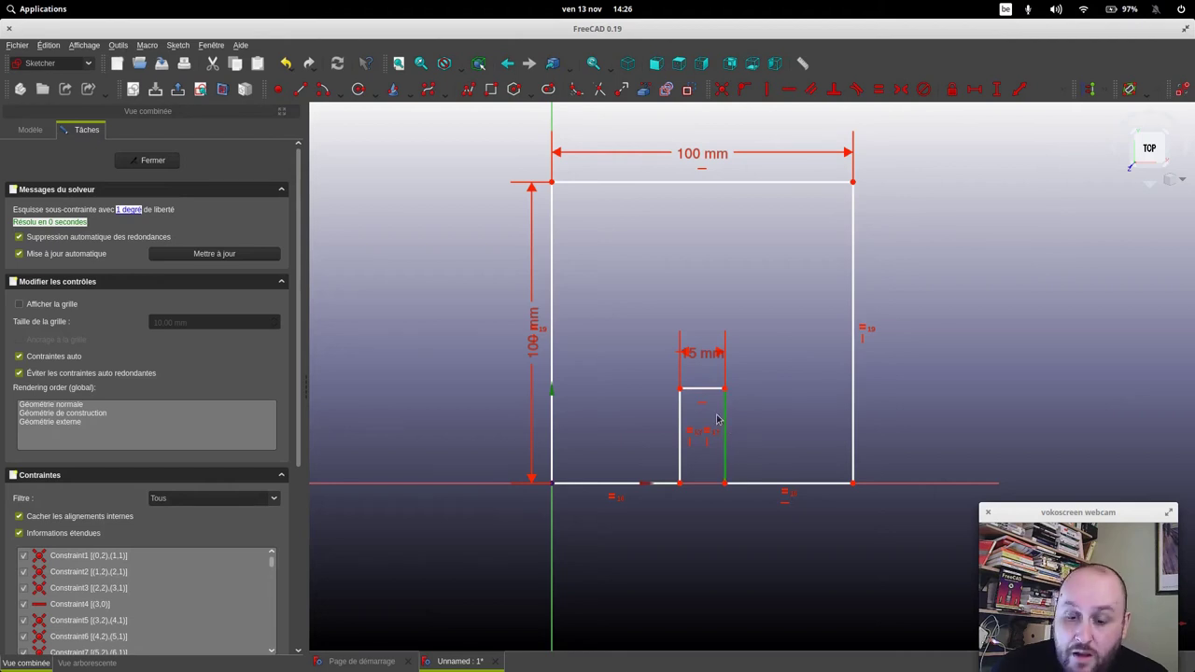
click(996, 90)
text(30)
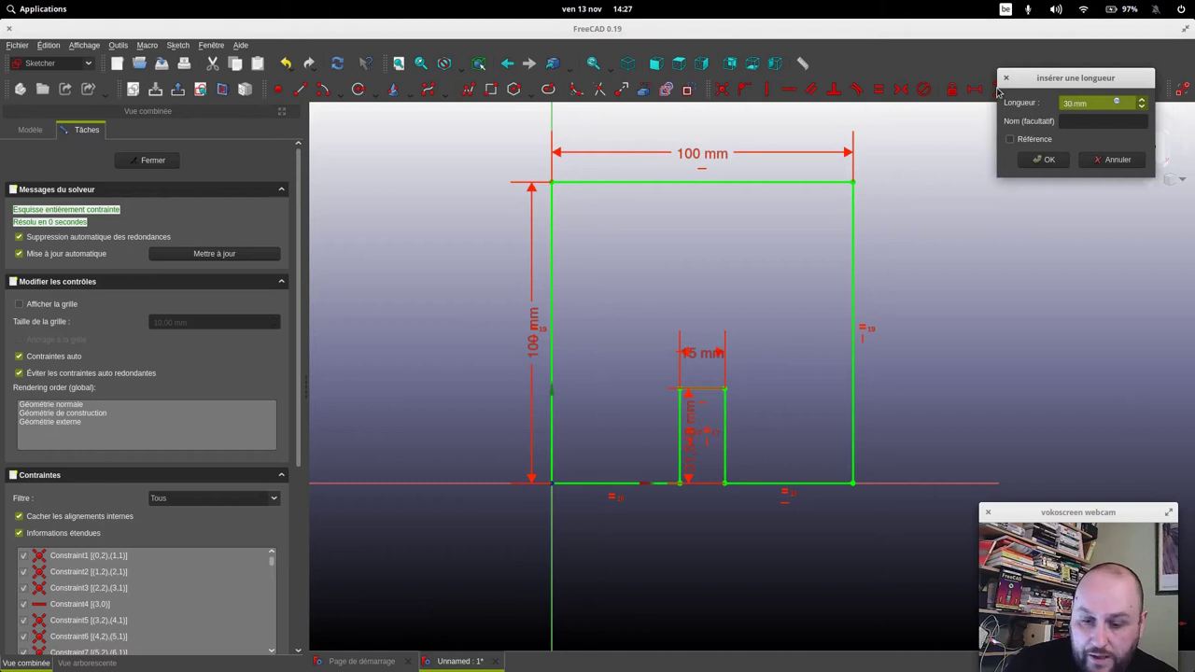
key(Return)
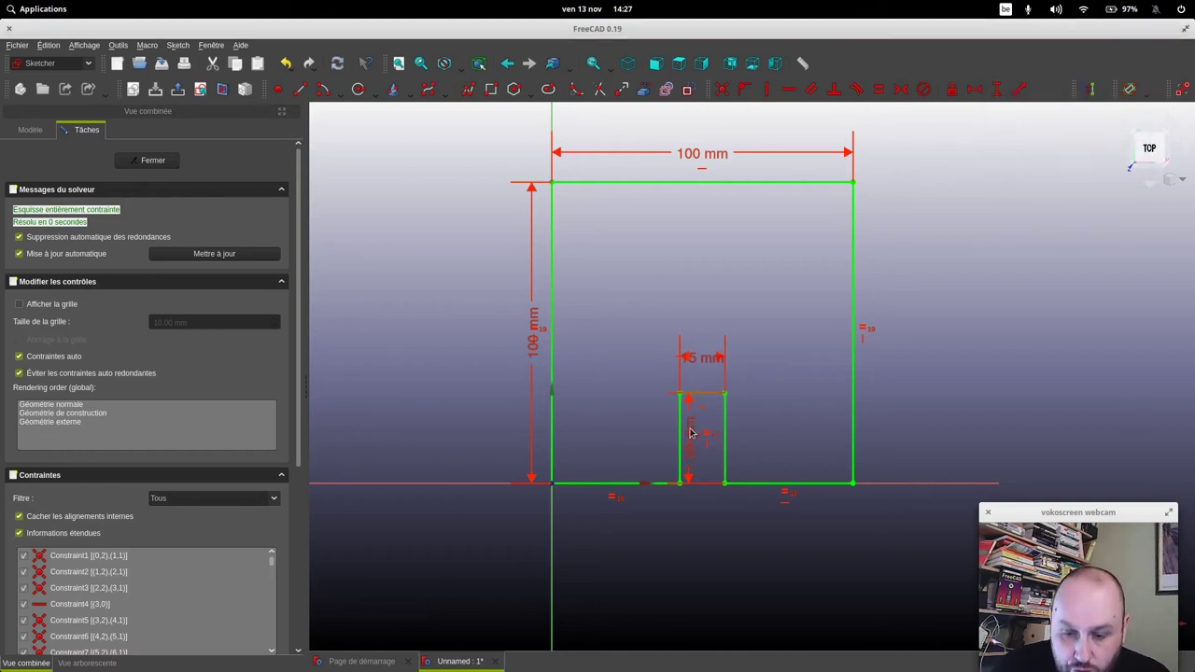
drag(691, 432, 633, 432)
drag(696, 364, 768, 360)
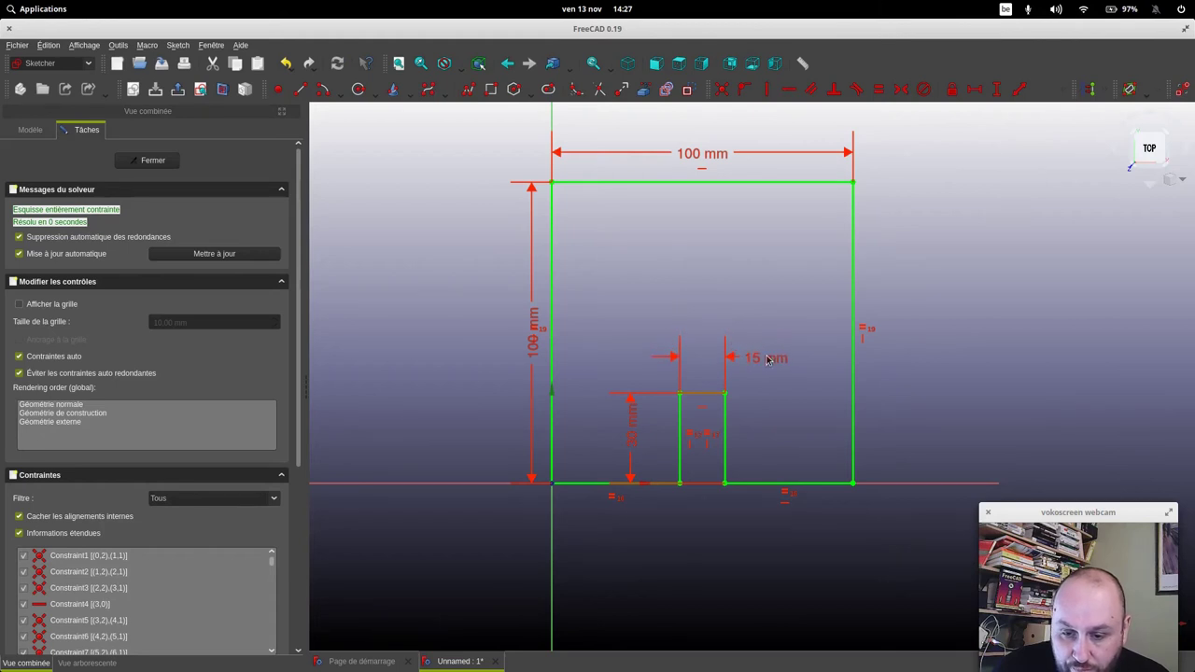
drag(632, 434, 631, 442)
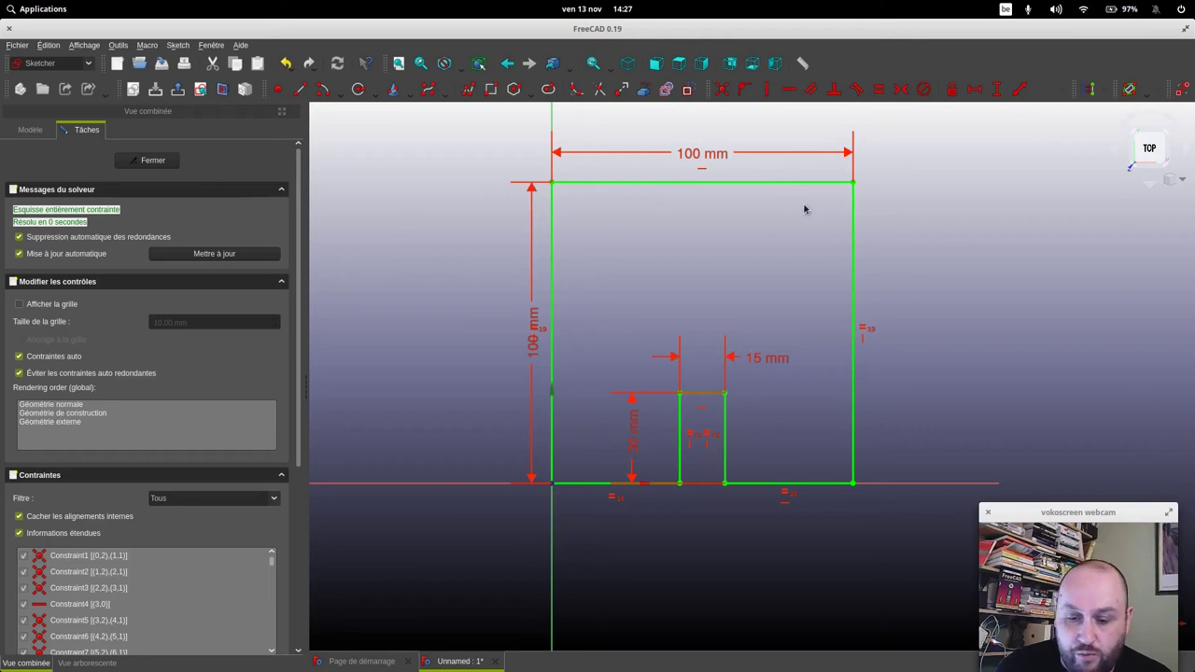
Close the notch sketch and pad it into a 10 mm thick plate
click(153, 161)
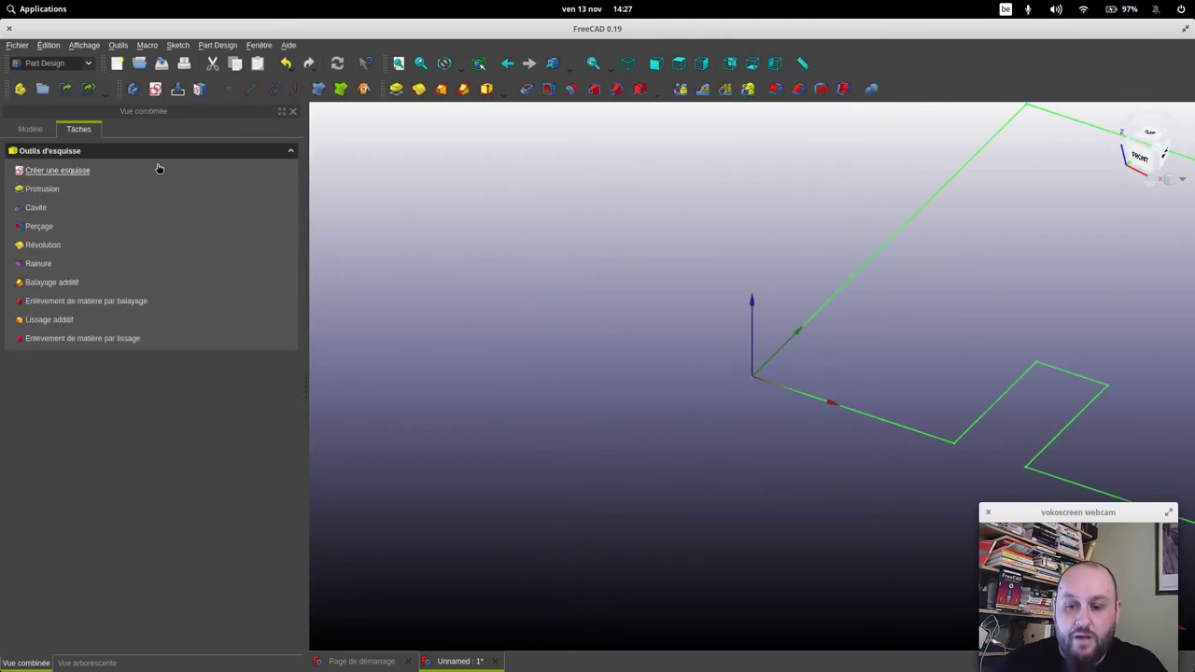
scroll(924, 285, down, 2)
middle_drag(767, 303, 531, 308)
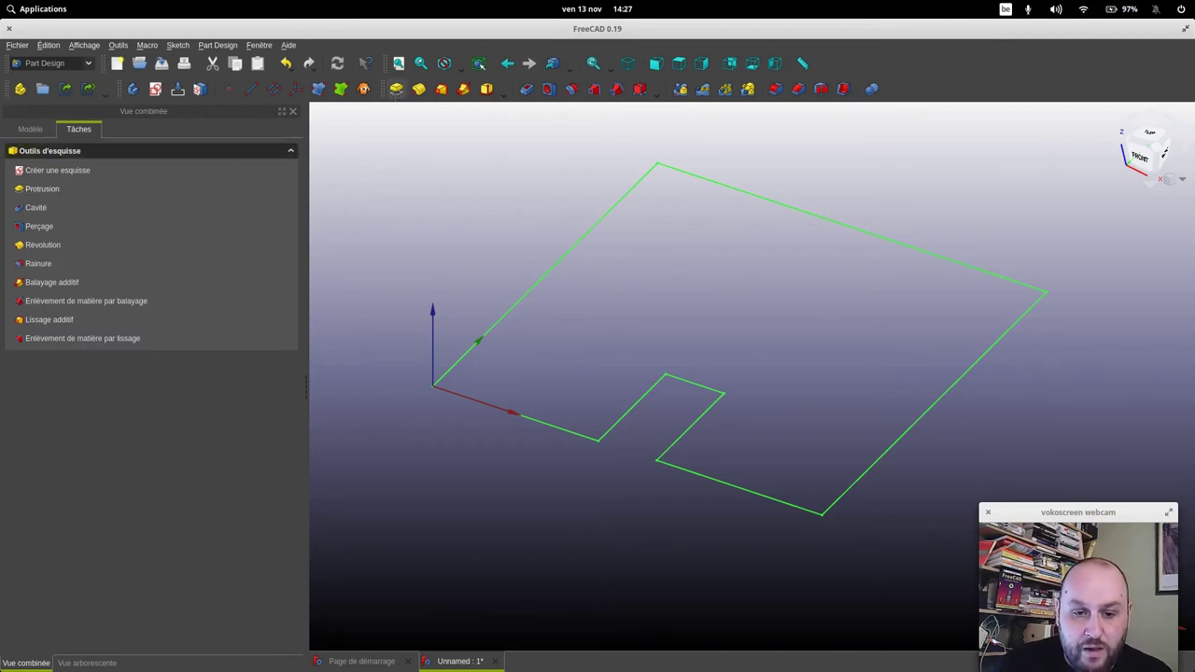
click(396, 88)
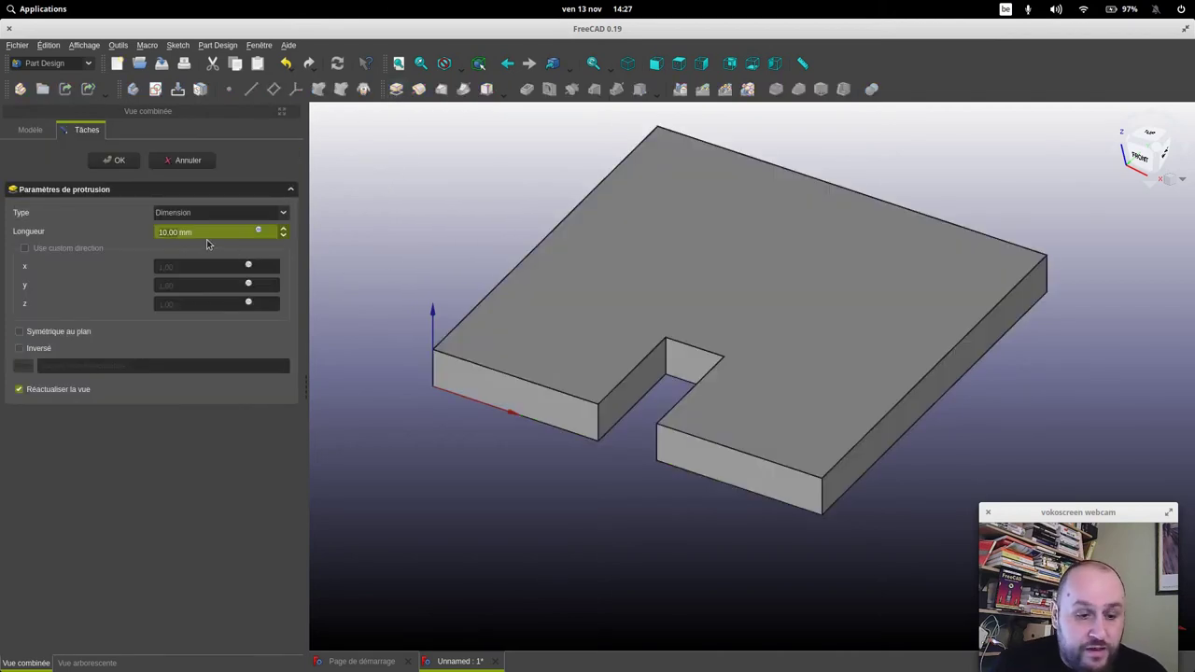
click(114, 161)
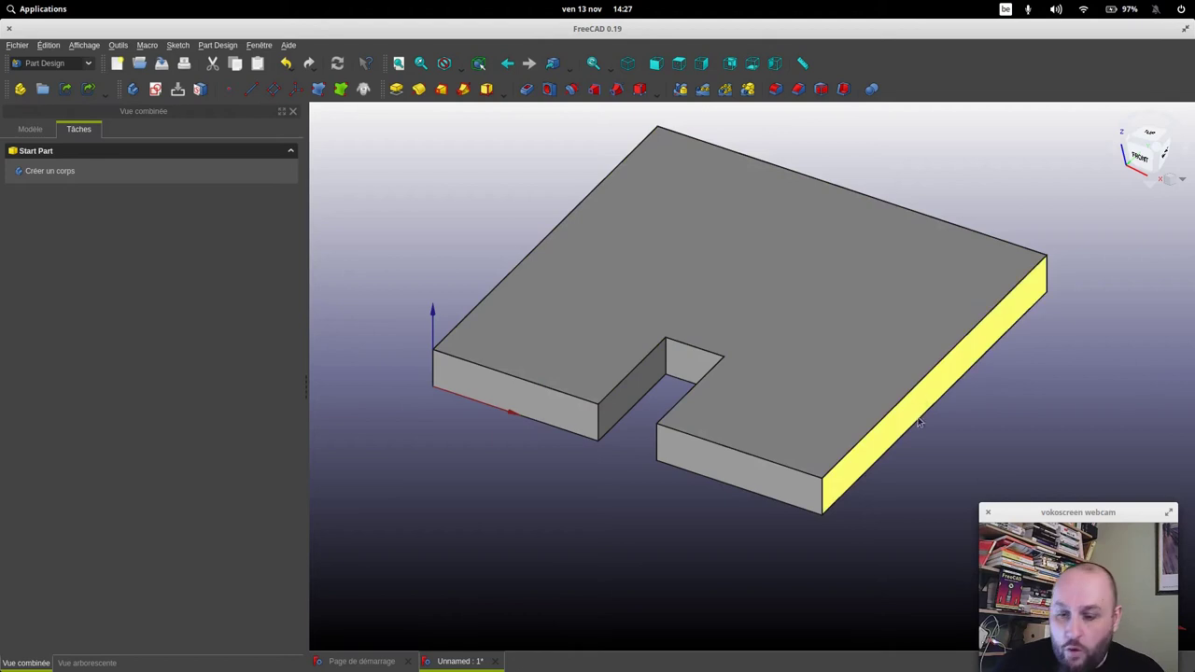
Inspect the plate from several angles in perspective and isometric views
mouse_move(648, 496)
middle_down()
mouse_move(688, 512)
mouse_move(696, 531)
mouse_move(753, 491)
mouse_move(674, 515)
mouse_move(718, 533)
mouse_move(744, 501)
mouse_move(740, 520)
middle_up()
middle_drag(735, 525, 732, 523)
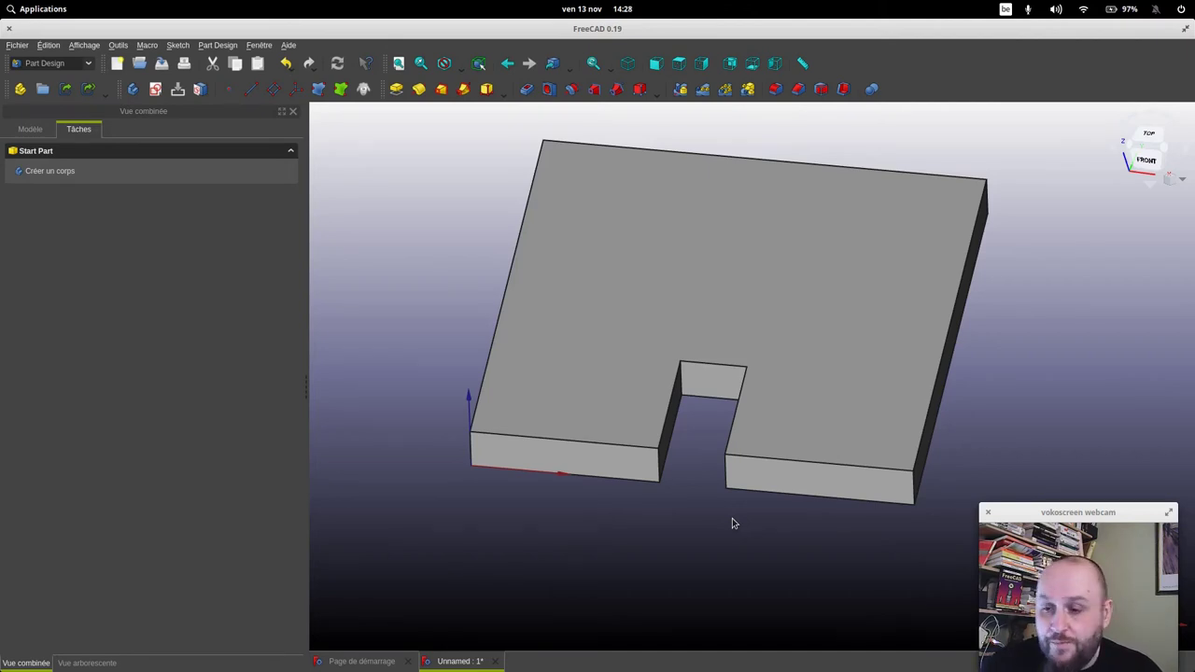
click(1183, 182)
click(1175, 196)
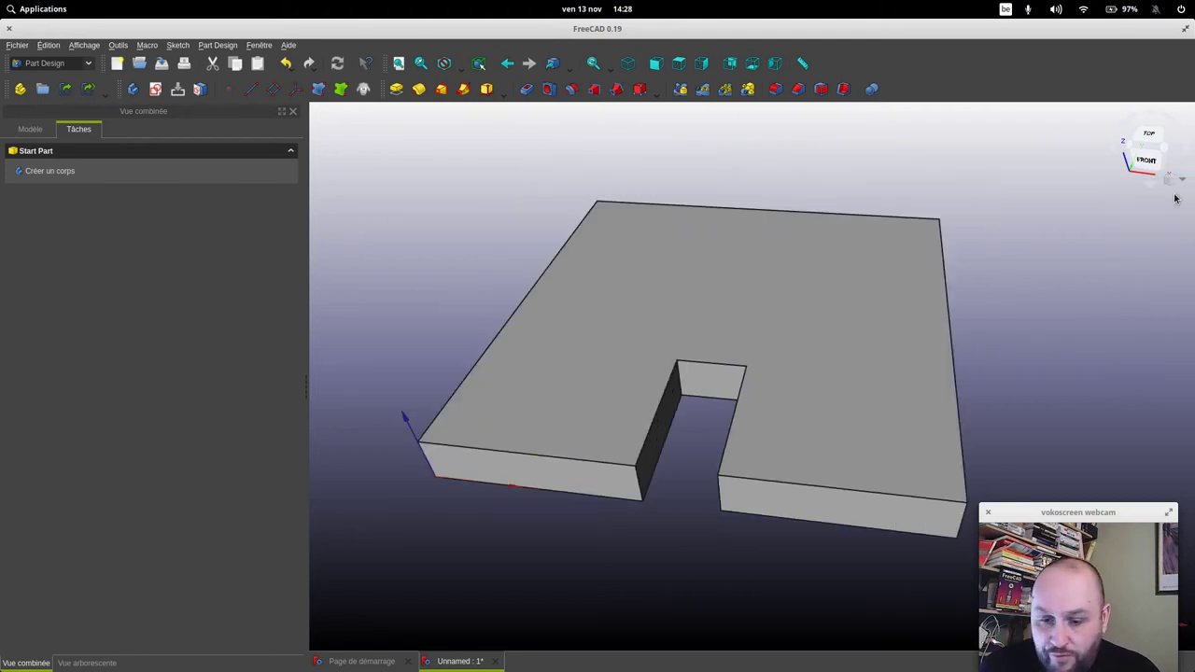
mouse_move(774, 419)
middle_down()
mouse_move(787, 481)
mouse_move(848, 333)
mouse_move(726, 401)
middle_up()
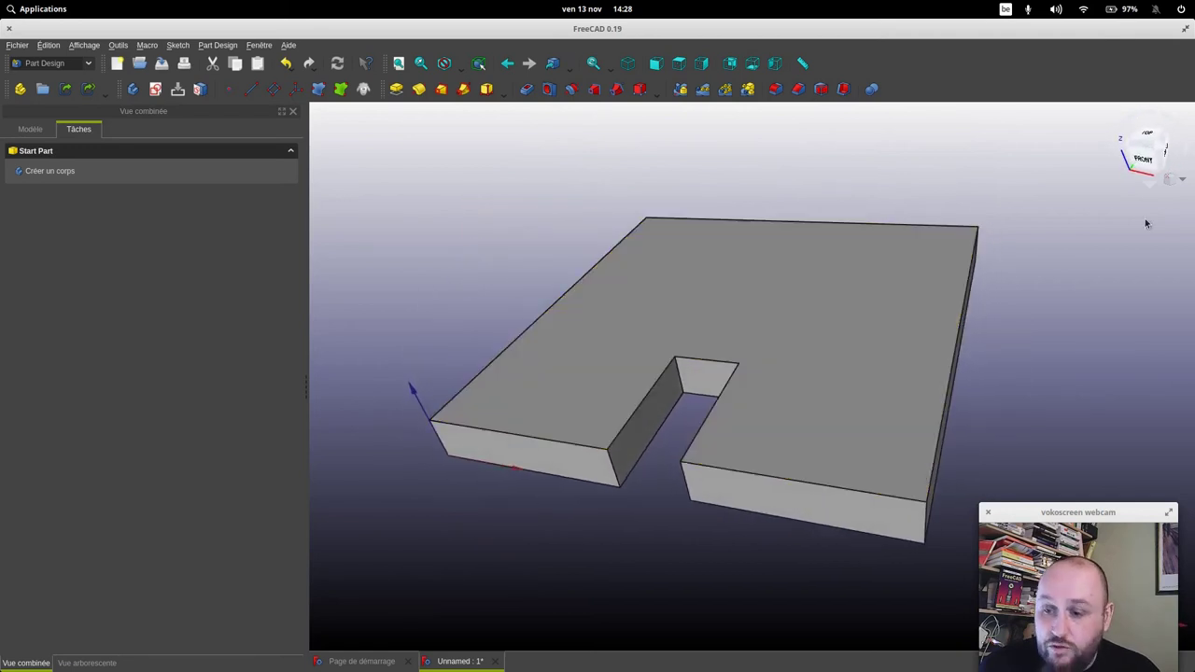
click(1181, 180)
click(1158, 211)
mouse_move(1059, 302)
middle_down()
mouse_move(908, 361)
mouse_move(952, 480)
mouse_move(755, 376)
mouse_move(666, 401)
mouse_move(602, 385)
mouse_move(756, 330)
middle_up()
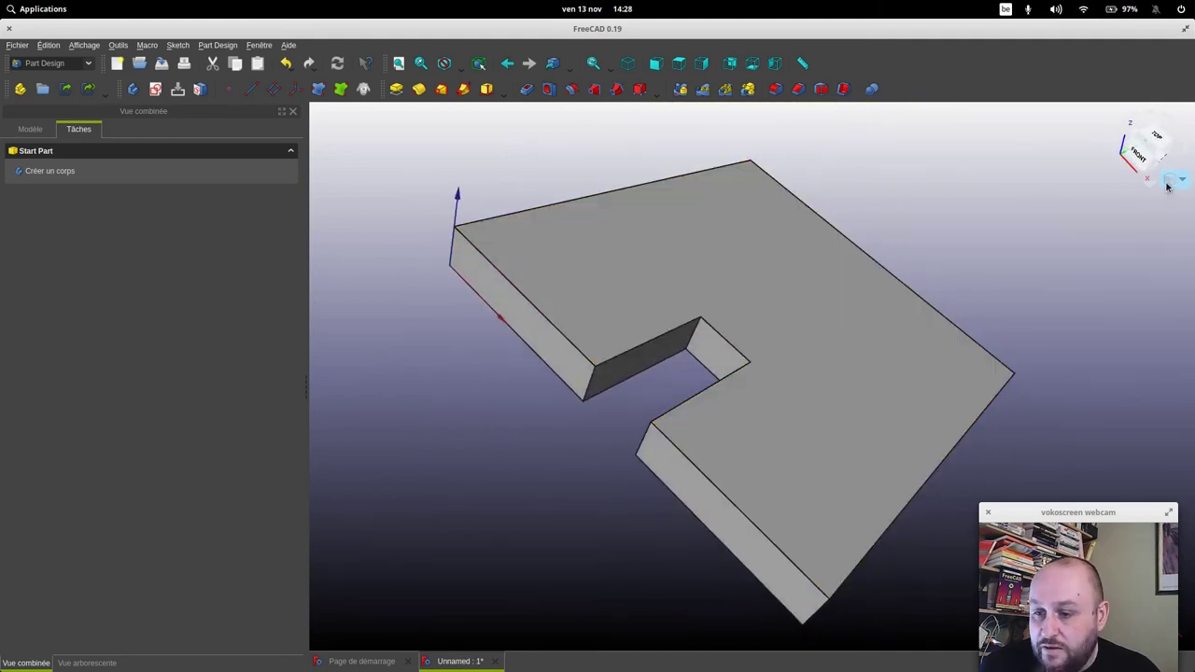
click(1180, 179)
click(1158, 189)
Return to an oblique view and create a Body containing the Pad and its Origin
mouse_move(830, 381)
middle_down()
mouse_move(814, 442)
mouse_move(741, 262)
mouse_move(778, 416)
mouse_move(626, 320)
mouse_move(579, 374)
mouse_move(552, 360)
mouse_move(560, 417)
mouse_move(560, 339)
mouse_move(568, 347)
middle_up()
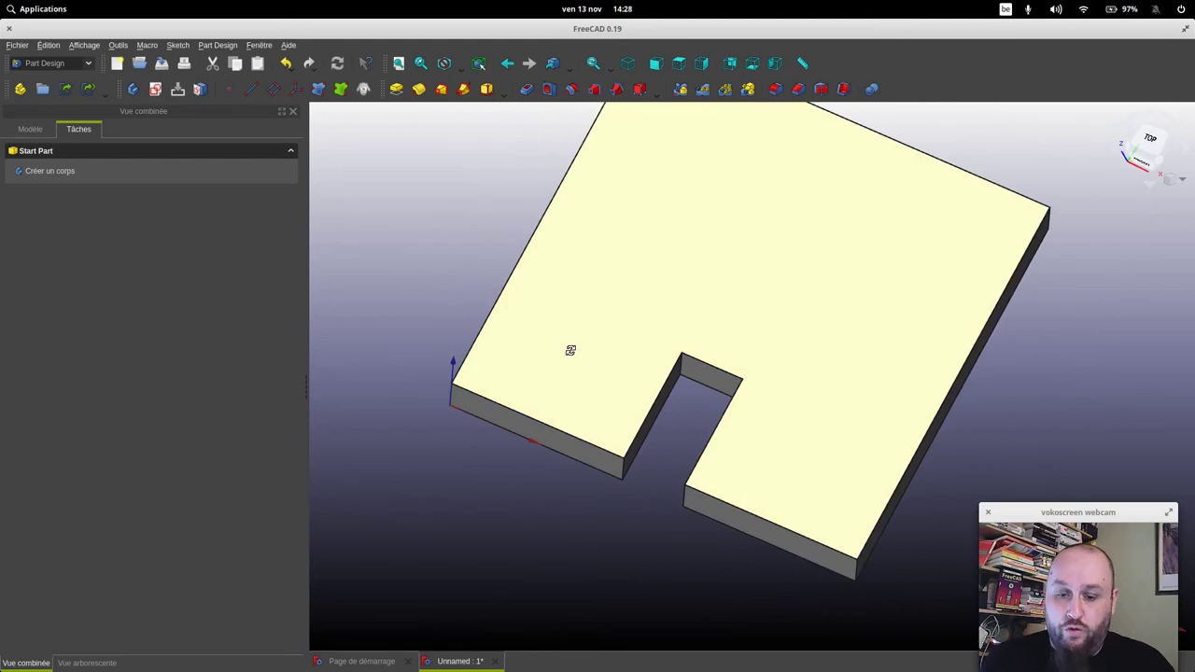
scroll(747, 271, up, 3)
scroll(747, 267, down, 5)
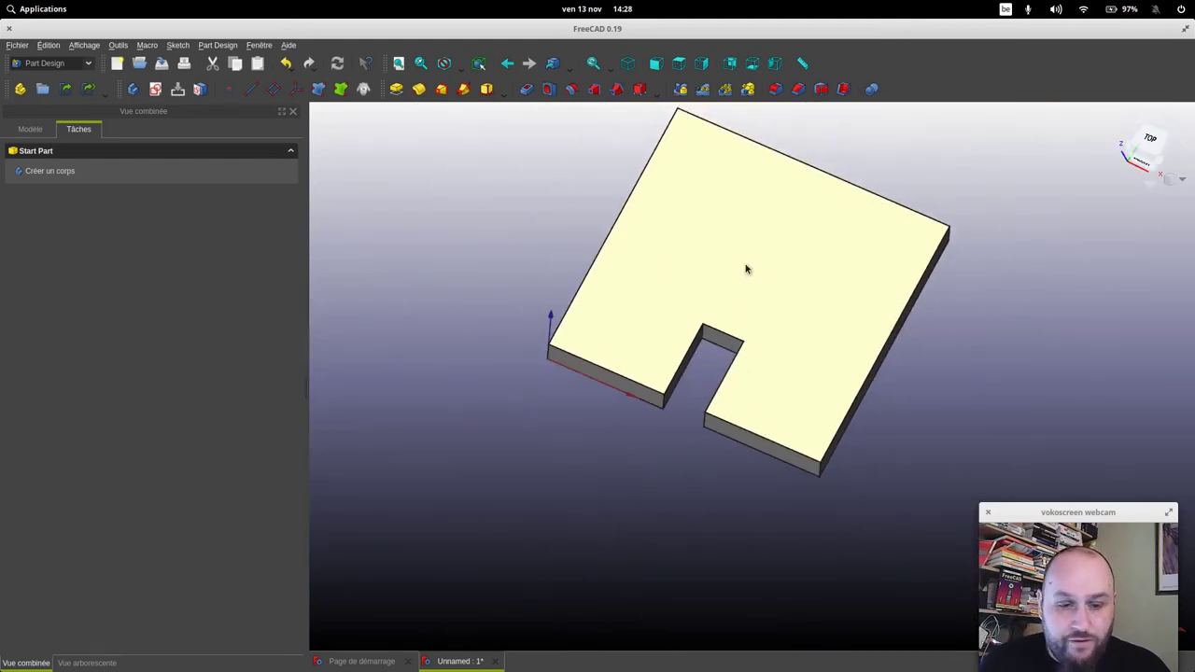
mouse_move(728, 237)
middle_down()
mouse_move(670, 288)
mouse_move(915, 345)
mouse_move(857, 397)
middle_up()
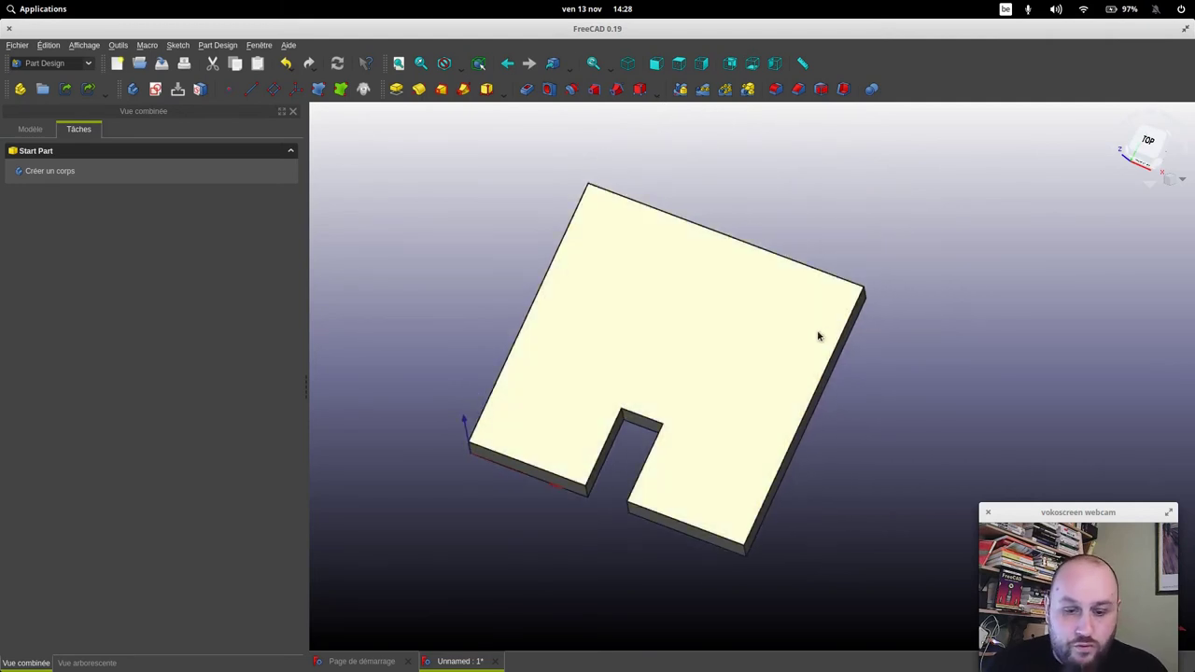
click(81, 173)
click(34, 130)
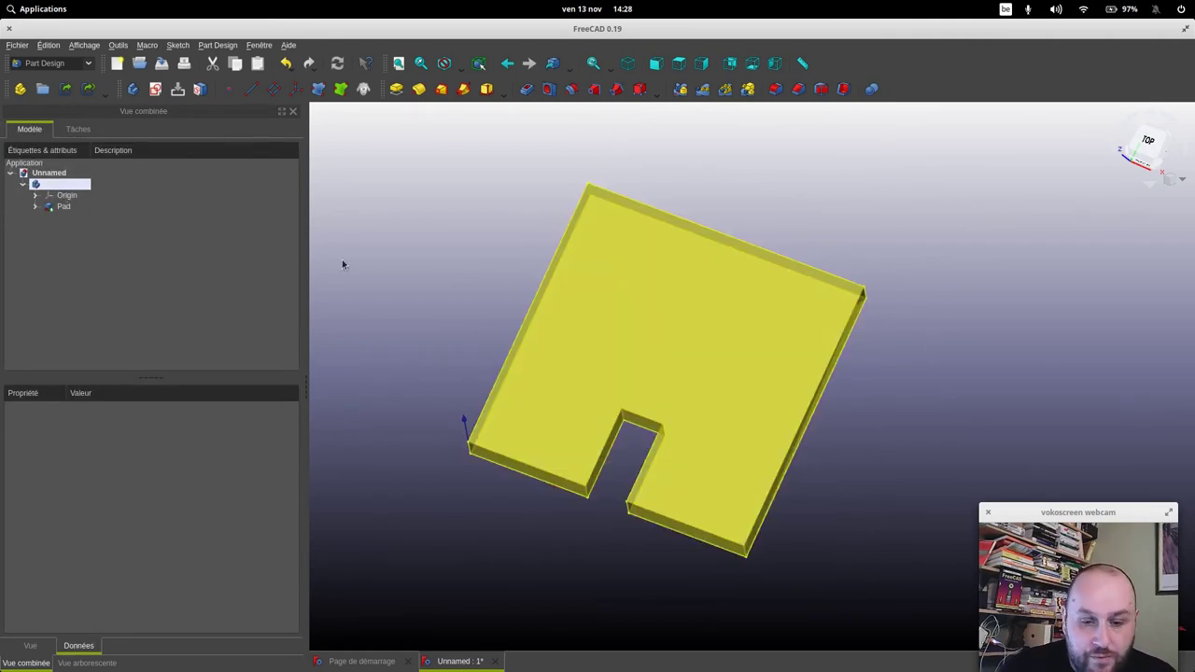
Rename the Pad feature to 'base'
mouse_move(686, 347)
middle_down()
mouse_move(757, 288)
mouse_move(706, 308)
middle_up()
click(63, 208)
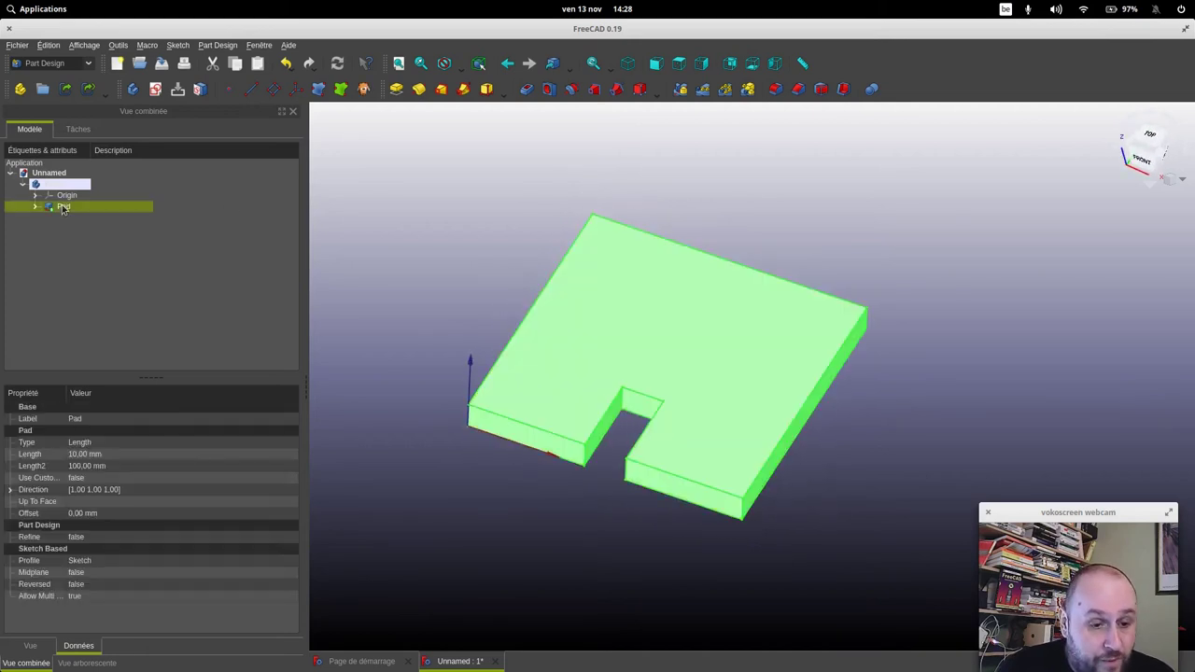
right_click(65, 209)
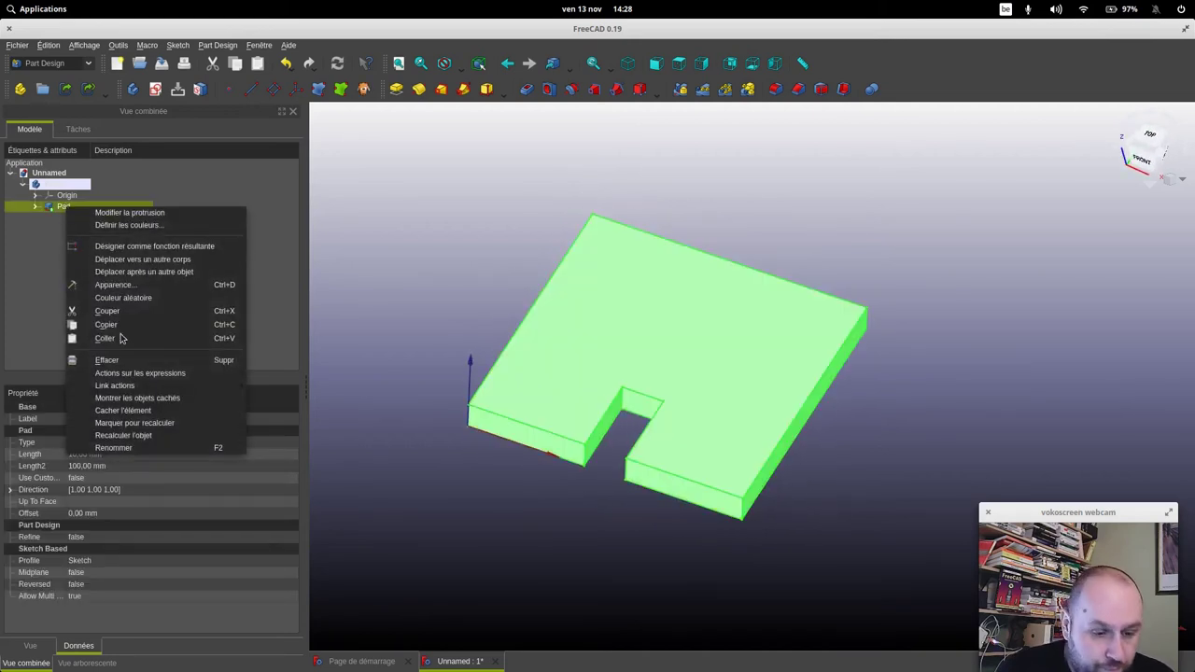
click(157, 448)
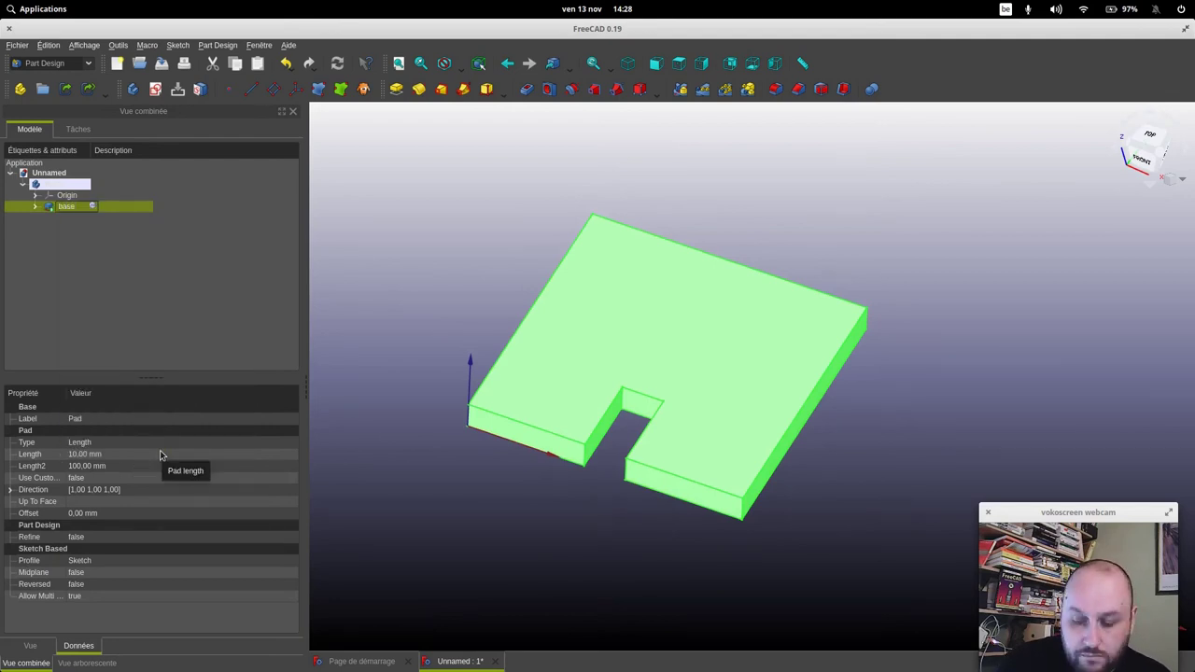
key(Return)
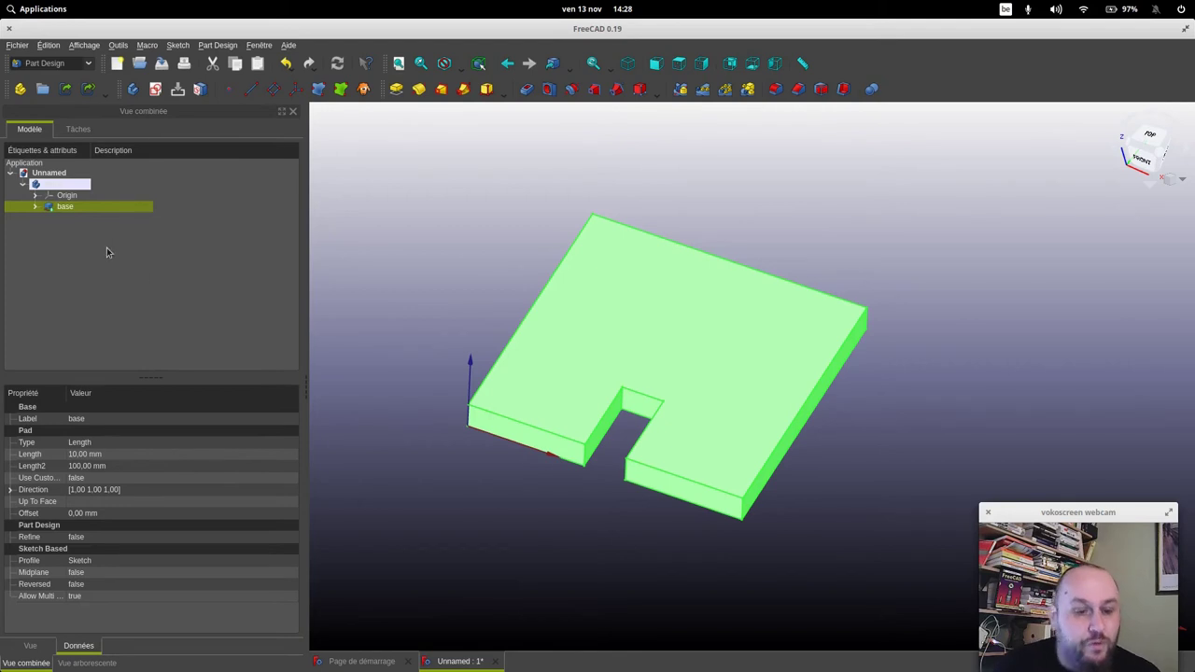
Rename the underlying sketch to 'Sketchbase' and select the plate's top face
click(36, 207)
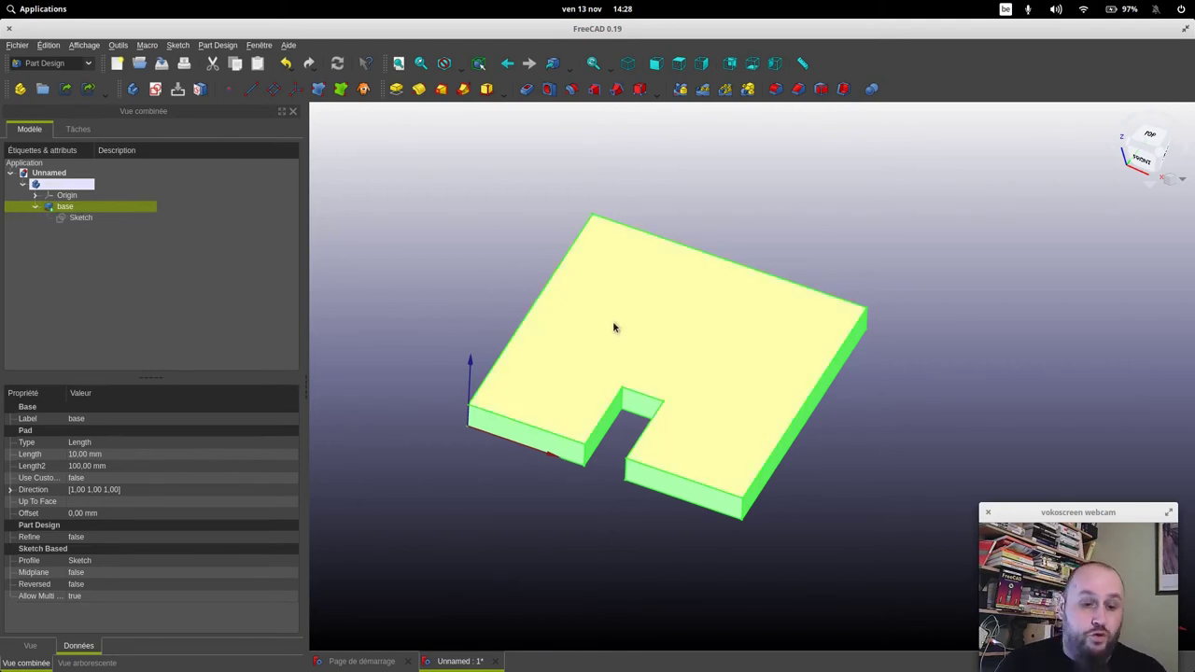
right_click(86, 221)
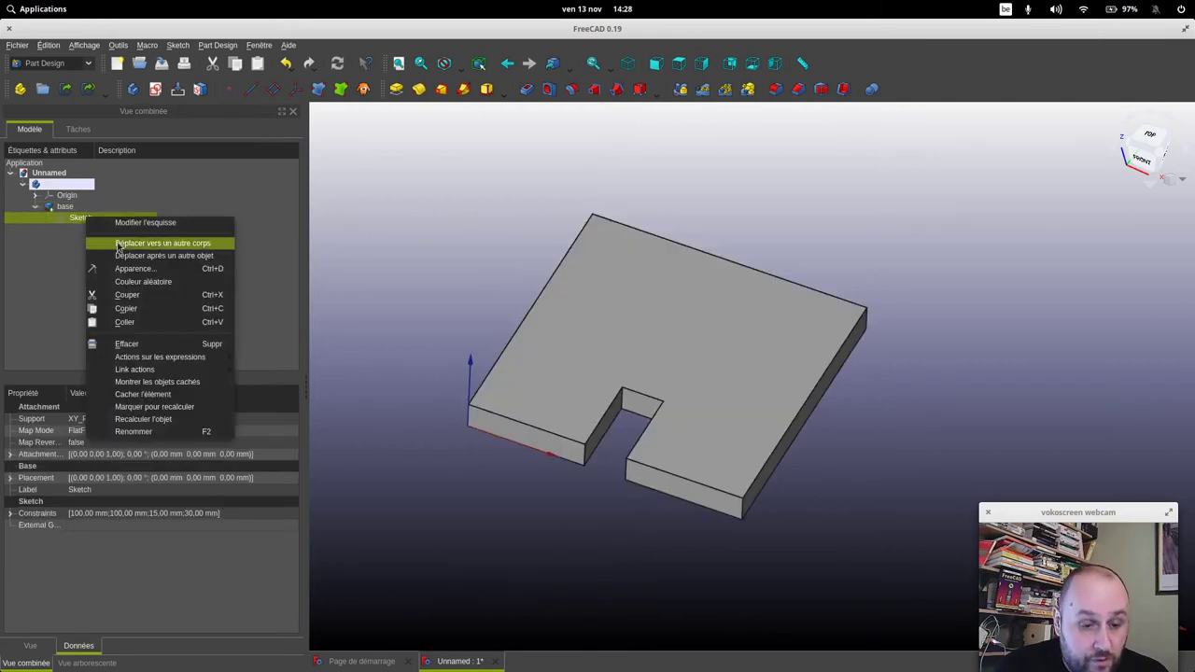
click(180, 433)
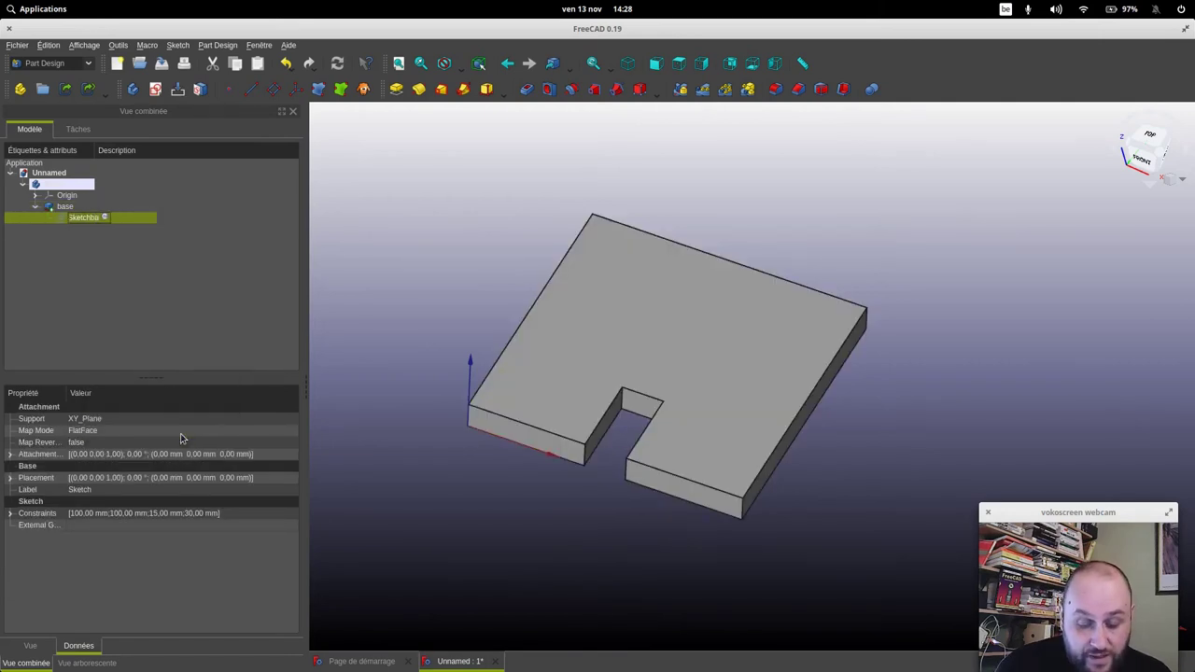
key(Return)
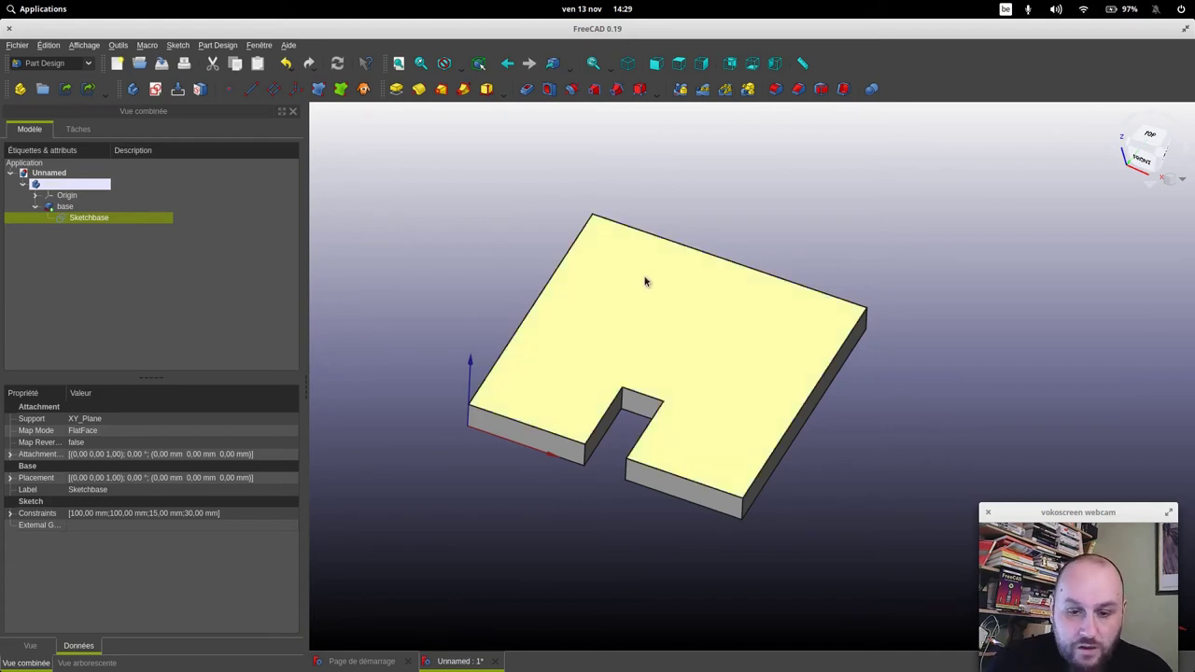
click(666, 324)
click(666, 324)
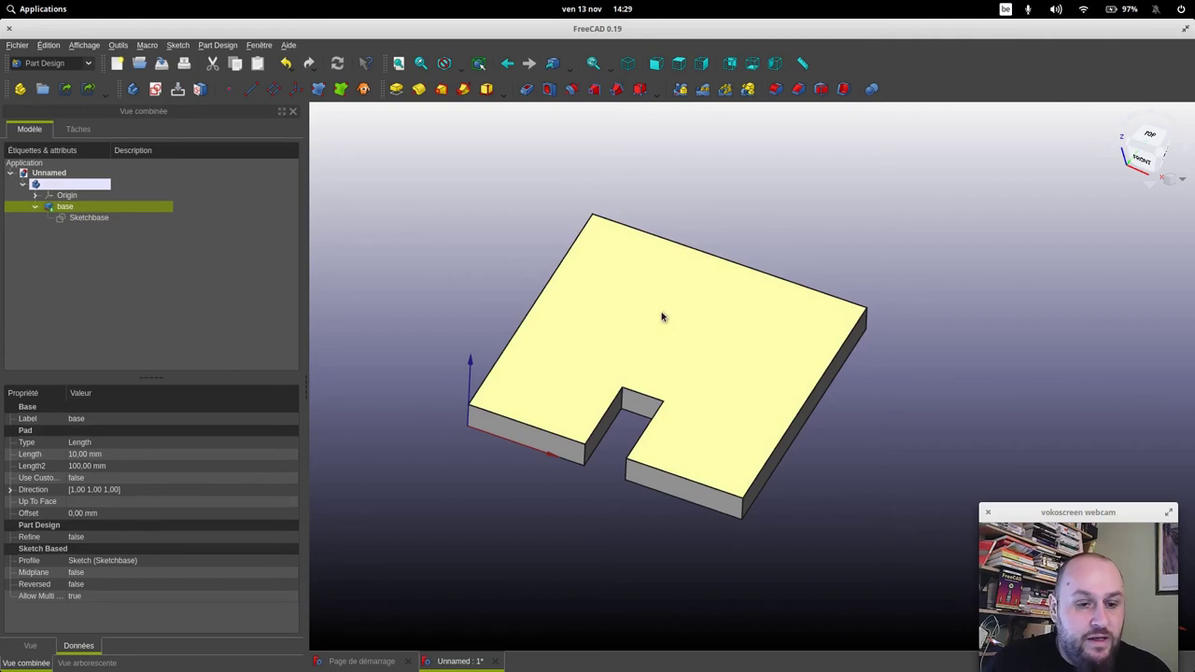
Create a sketch on the top face and draw a circle in its upper-left area
click(155, 90)
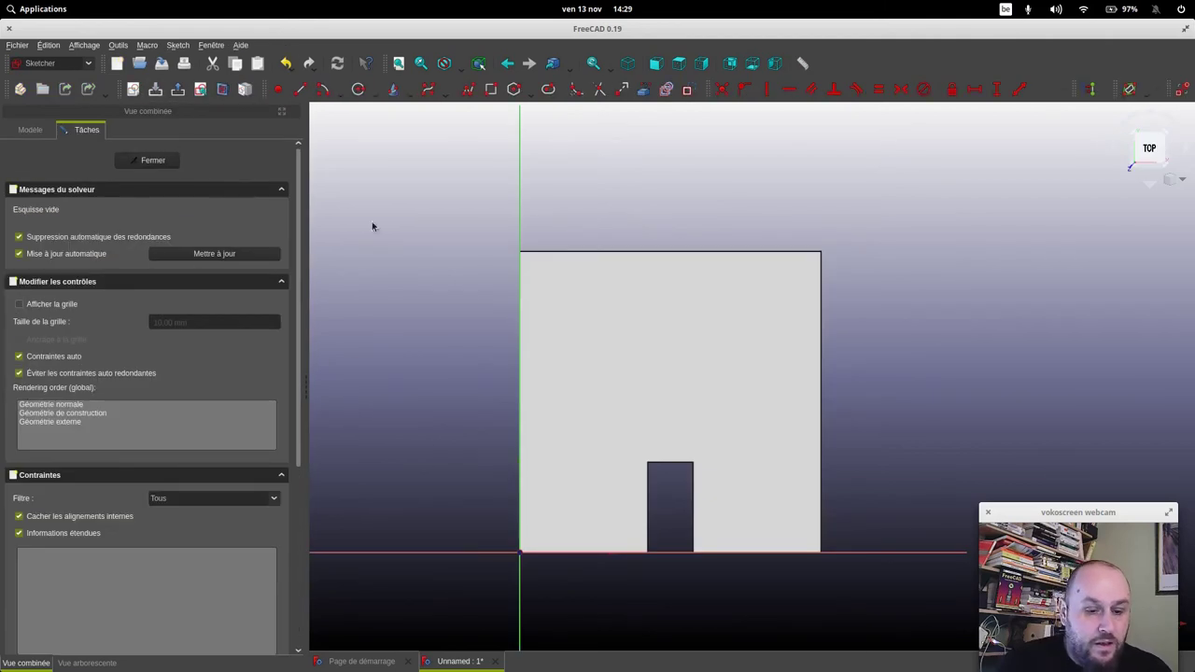
middle_drag(840, 440, 856, 400)
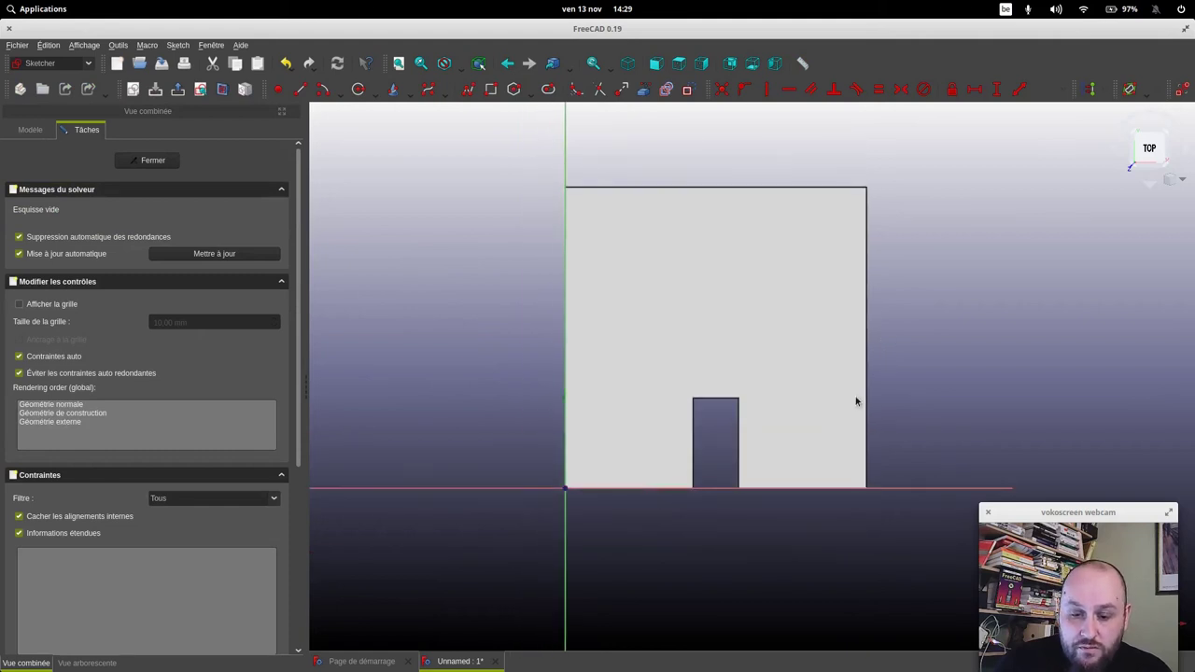
mouse_move(912, 370)
middle_down()
mouse_move(888, 355)
mouse_move(888, 391)
middle_up()
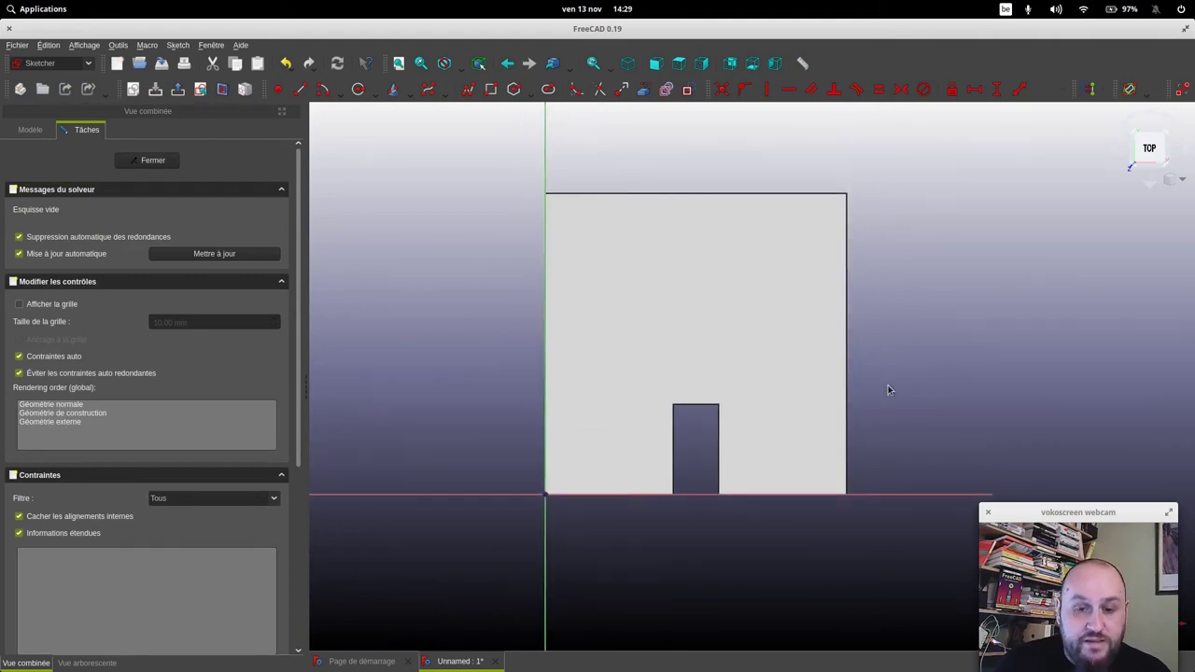
click(357, 91)
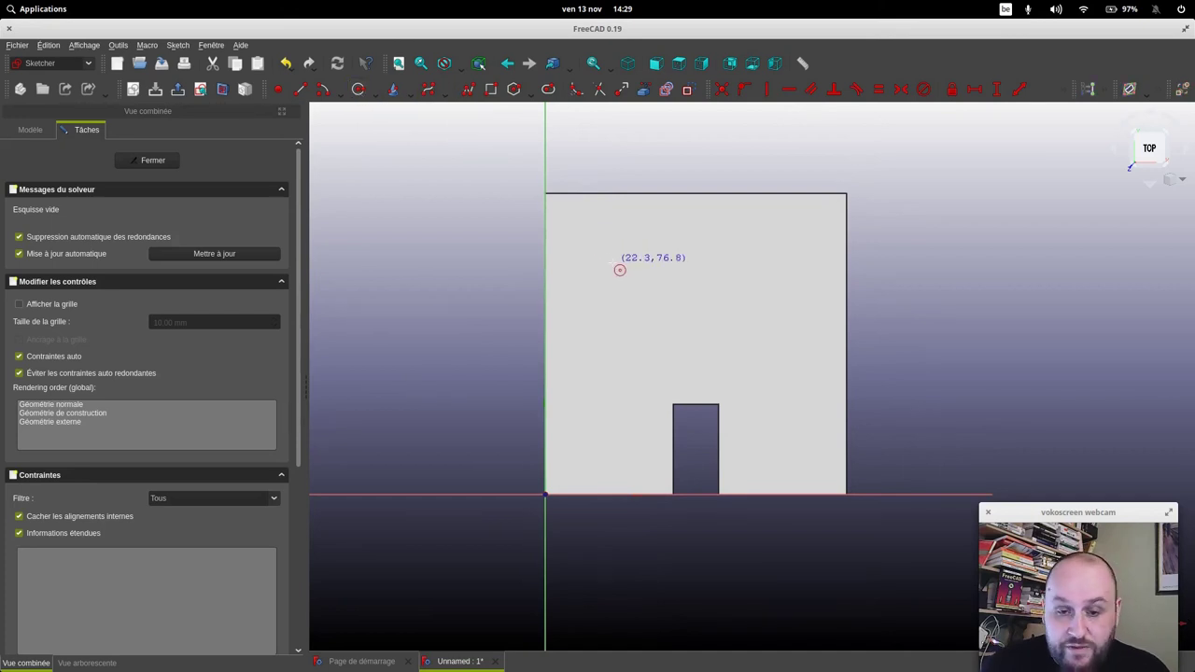
click(601, 252)
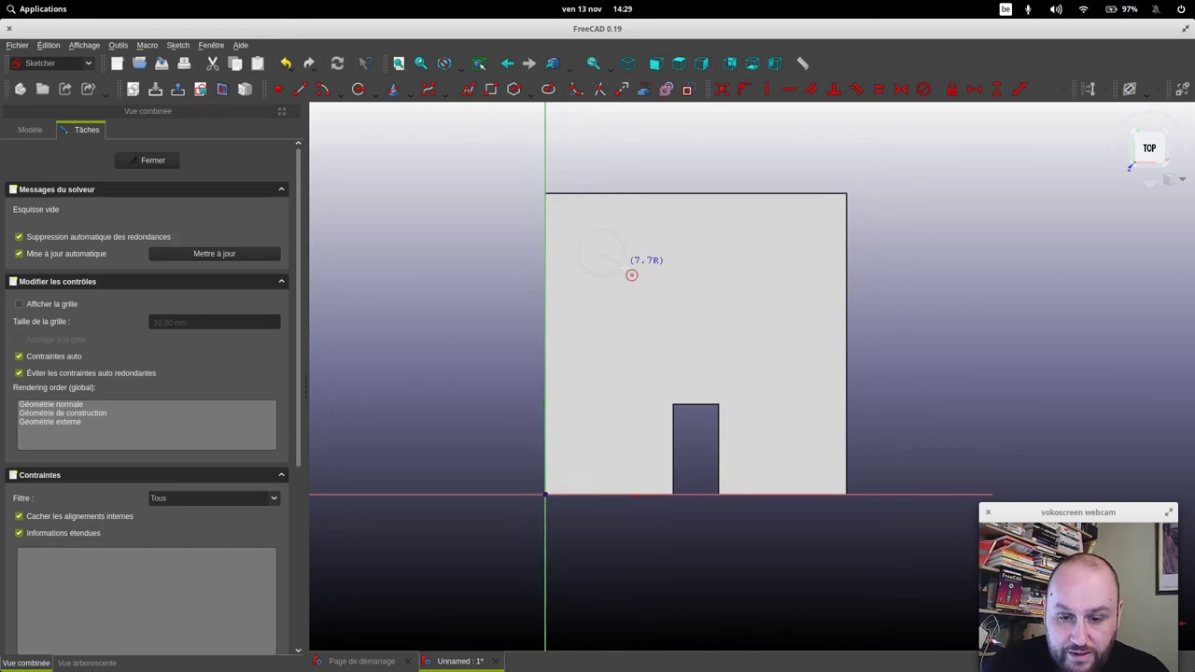
click(627, 271)
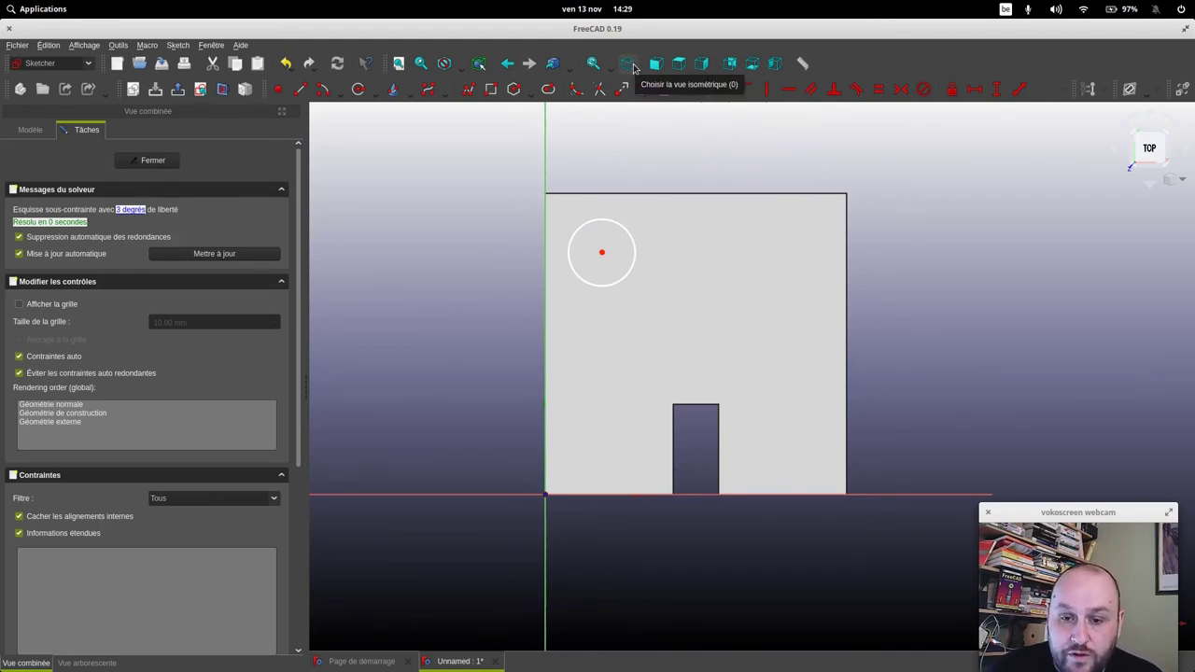
Switch the draw style to Wireframe and then back to shaded
click(460, 65)
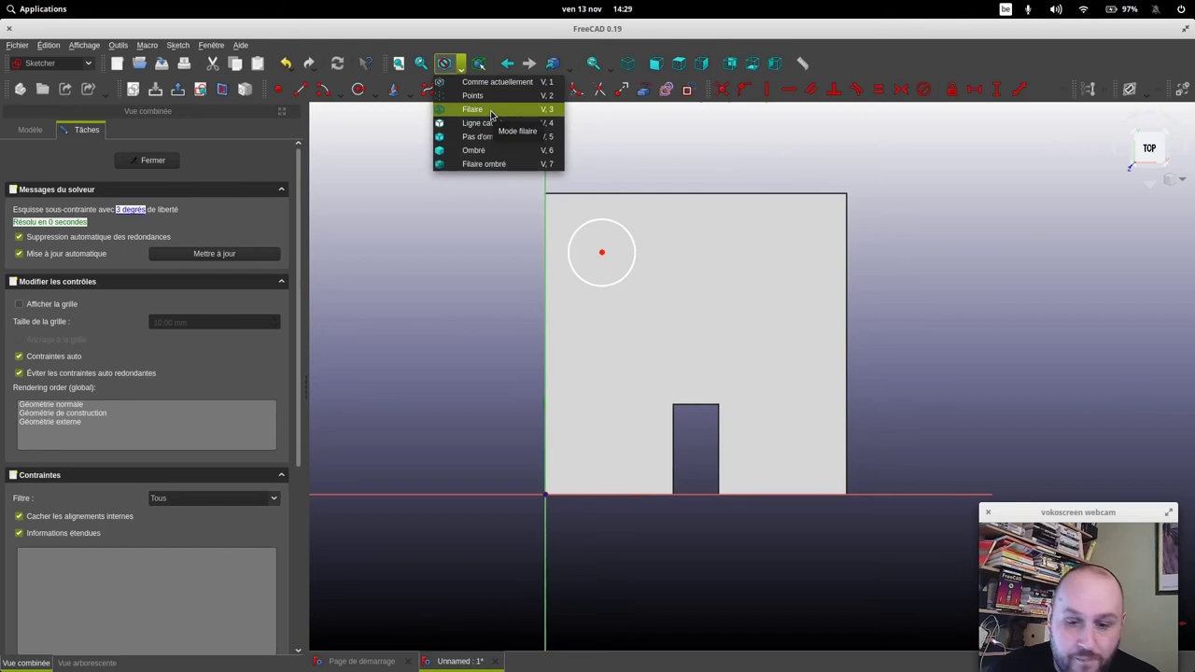
click(492, 114)
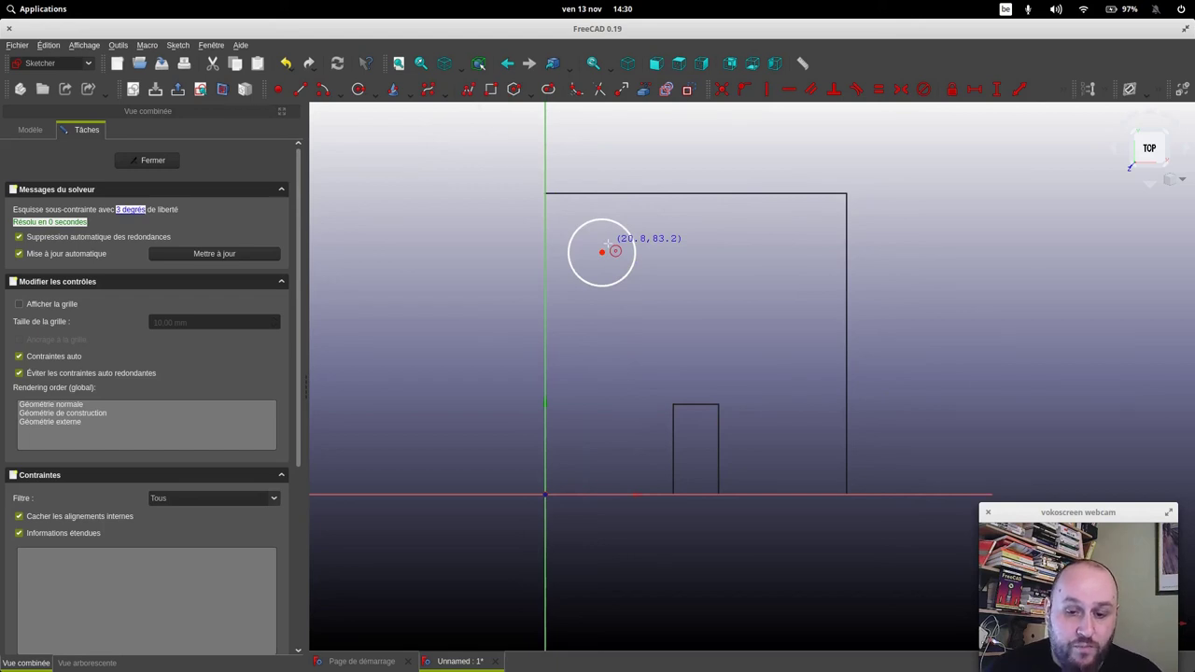
click(479, 63)
click(493, 82)
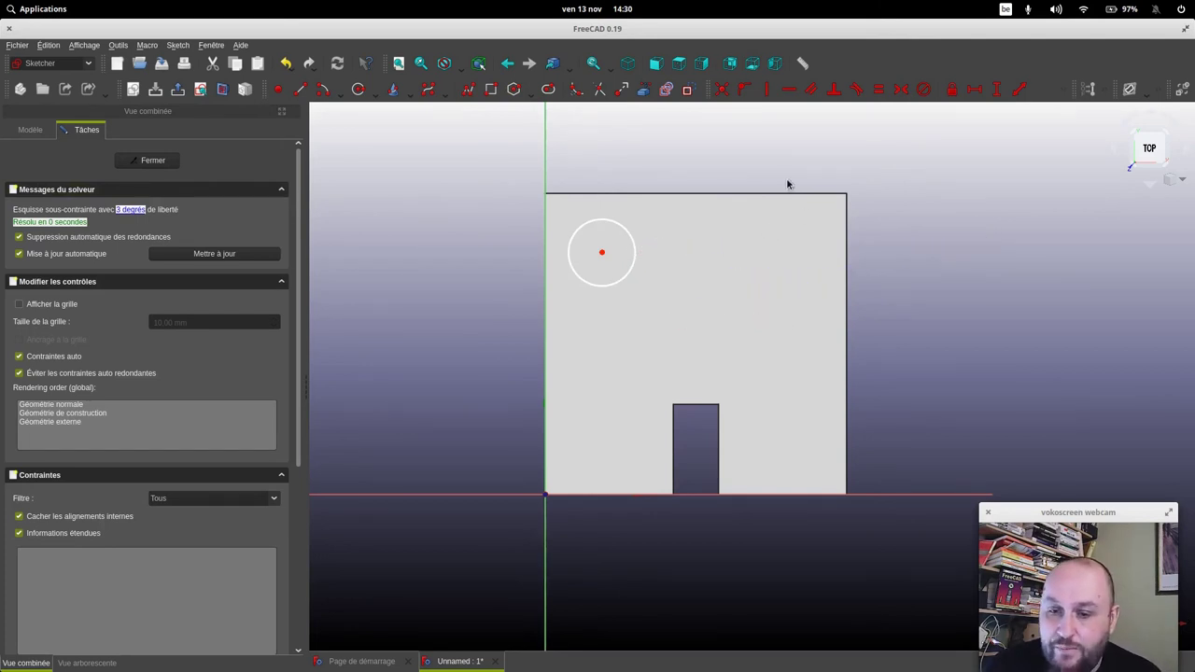
Constrain the hole circle's size to 10 mm
right_click(631, 244)
click(623, 232)
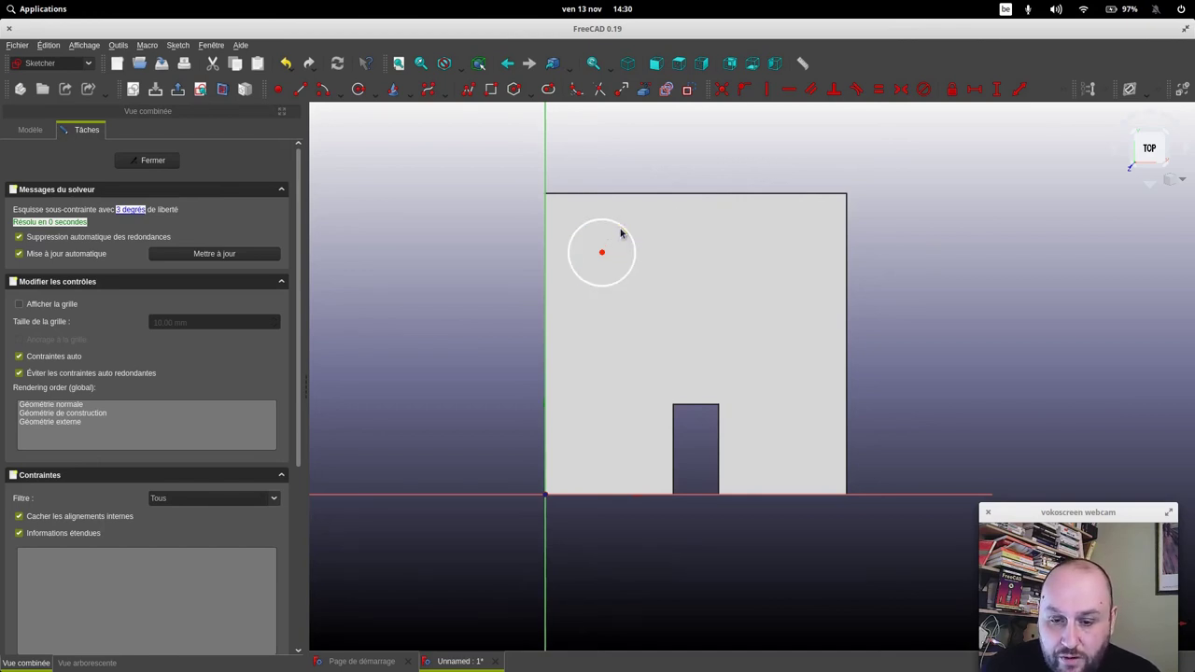
click(1064, 93)
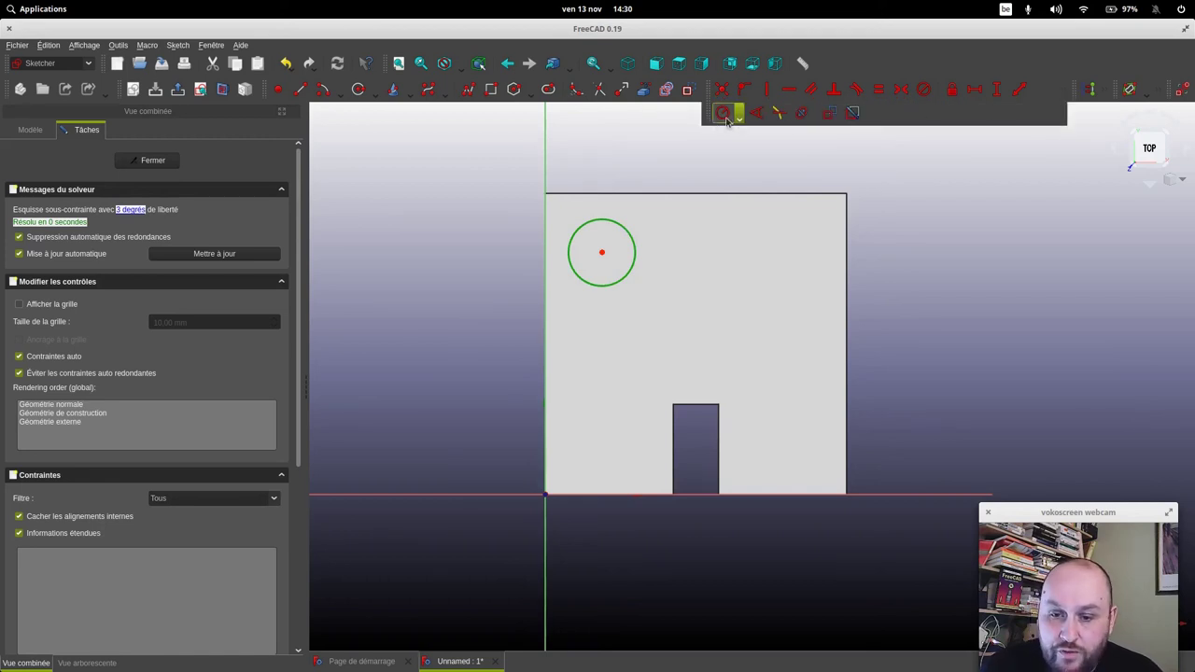
click(720, 114)
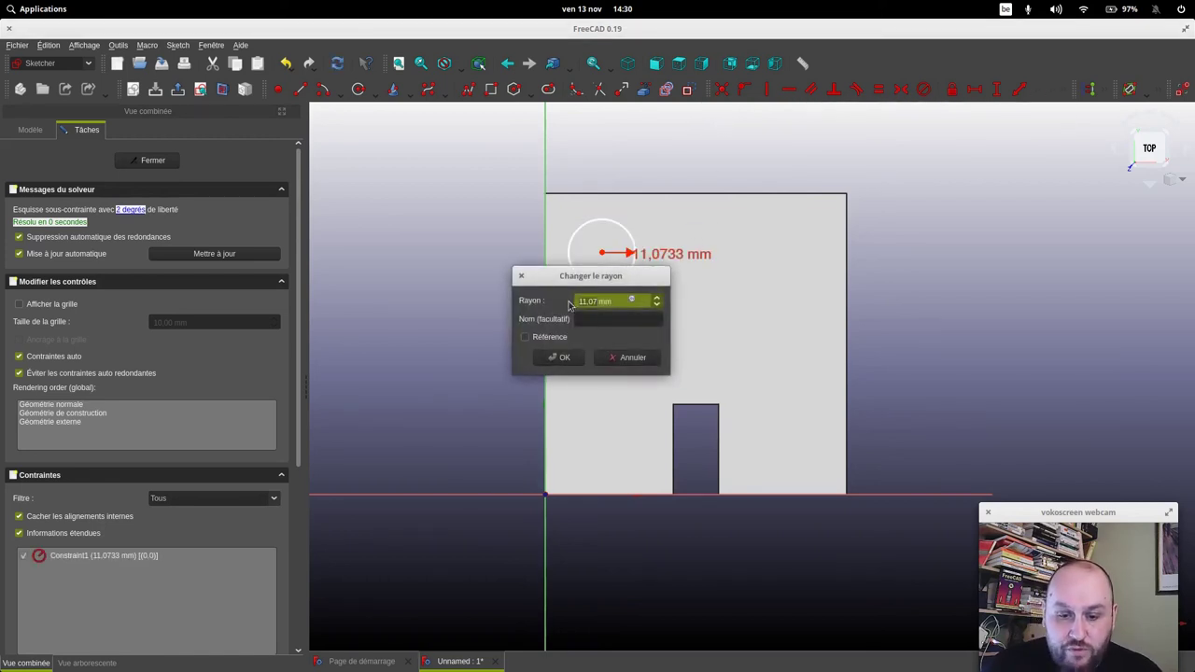
text(1)
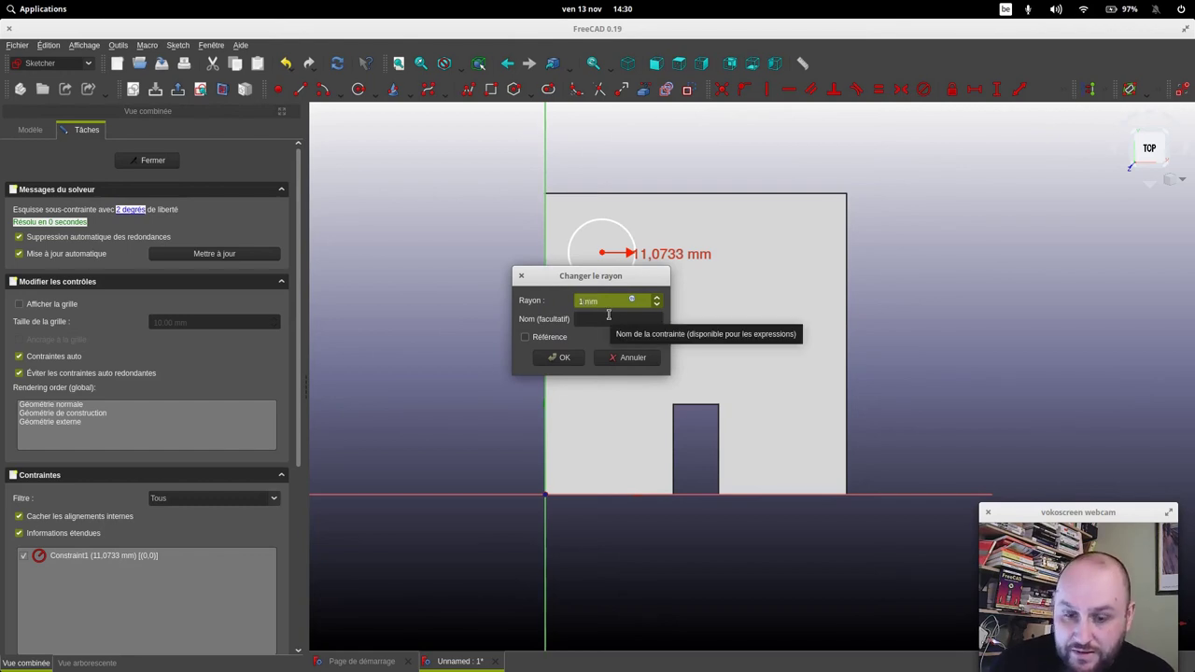
key(Return)
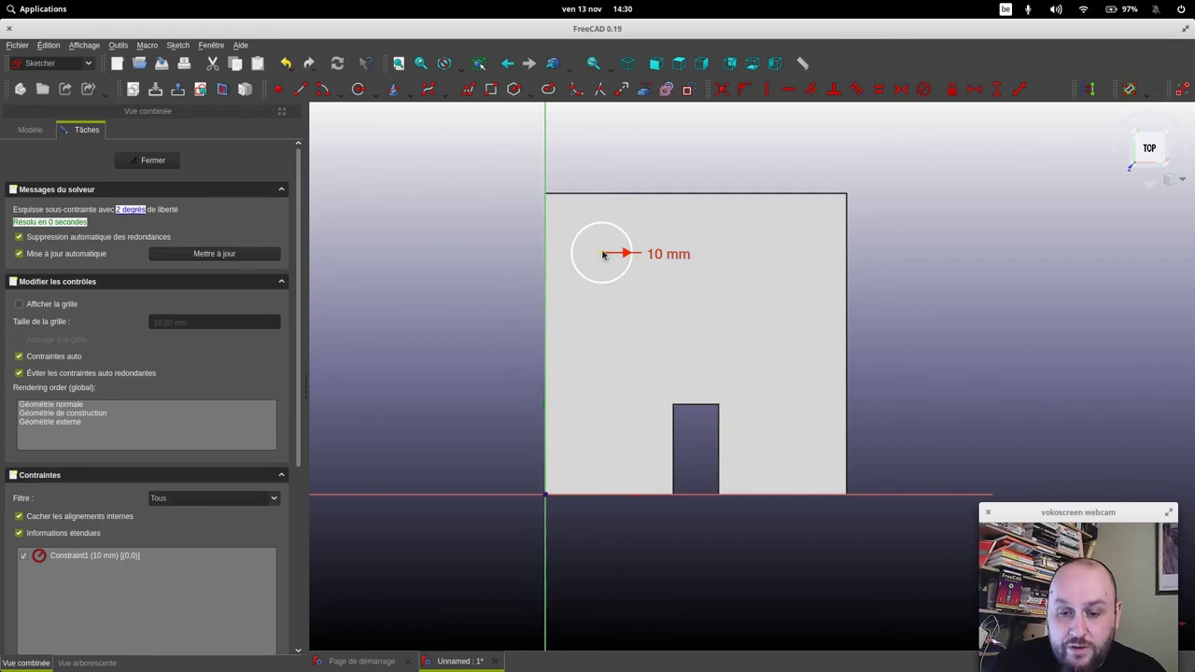
mouse_move(601, 250)
mouse_down()
mouse_move(680, 289)
mouse_move(627, 268)
mouse_up()
Position the circle centre 80 mm vertically and 25 mm horizontally from the origin
click(614, 257)
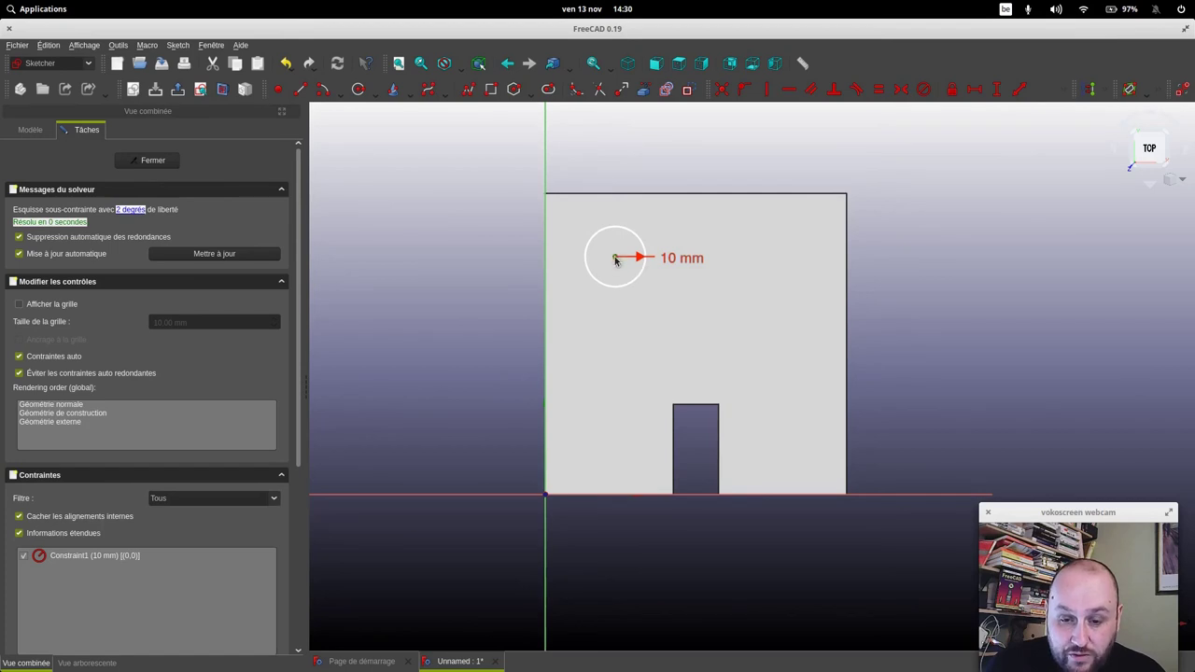
click(545, 501)
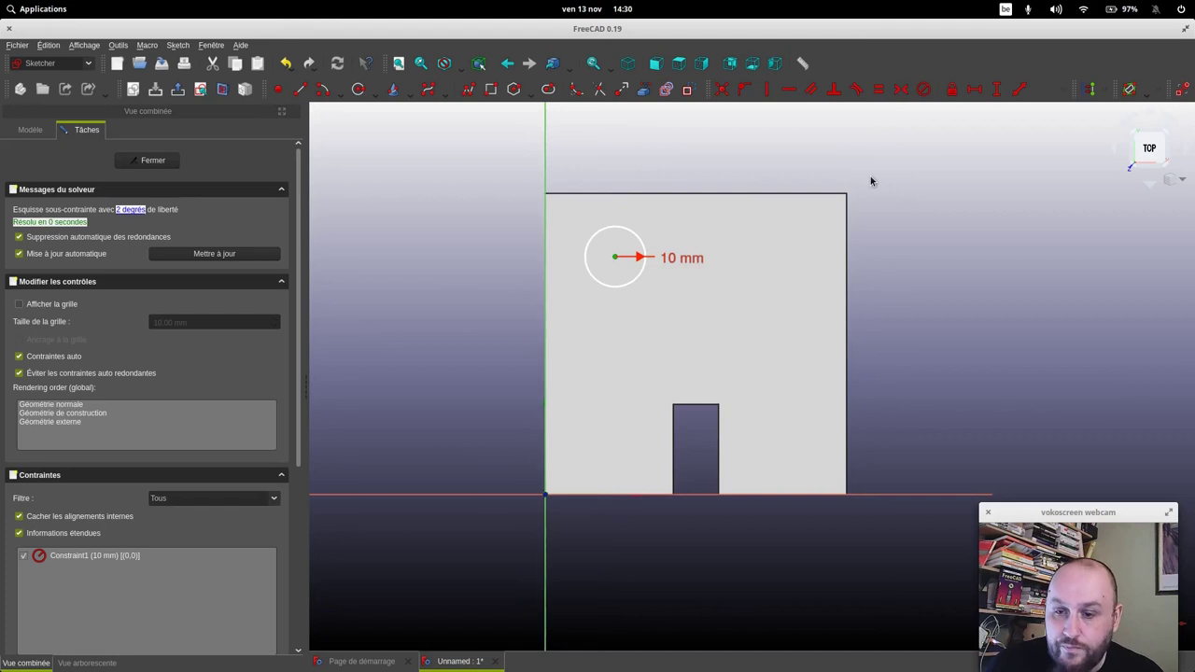
click(996, 89)
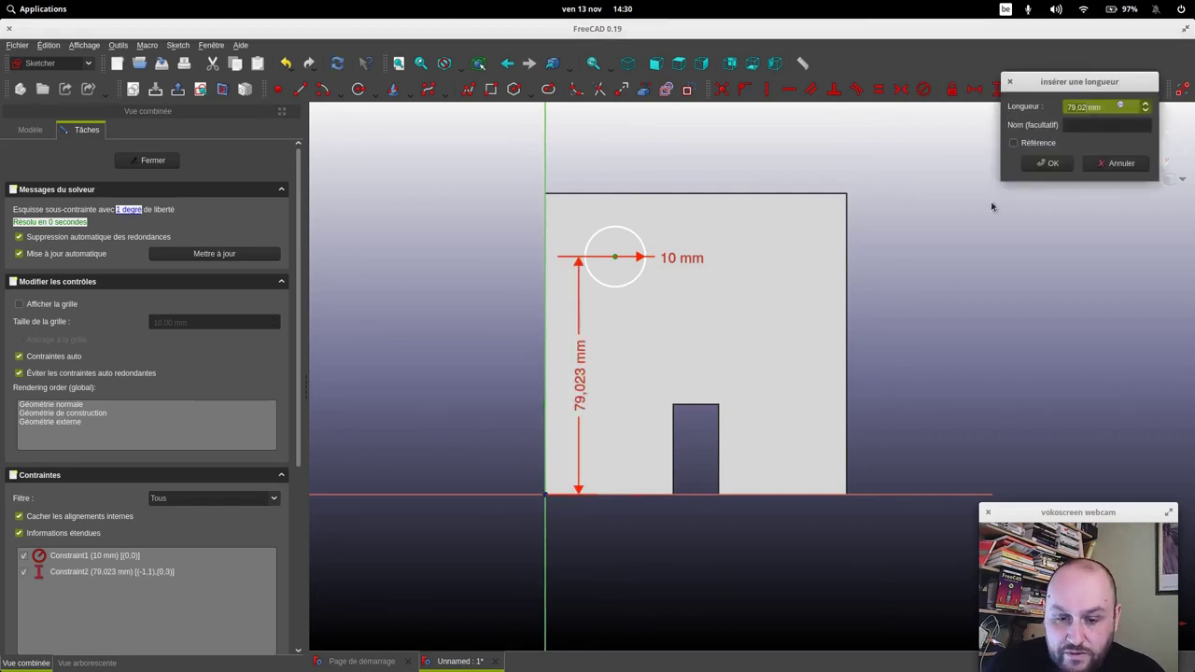
text(80)
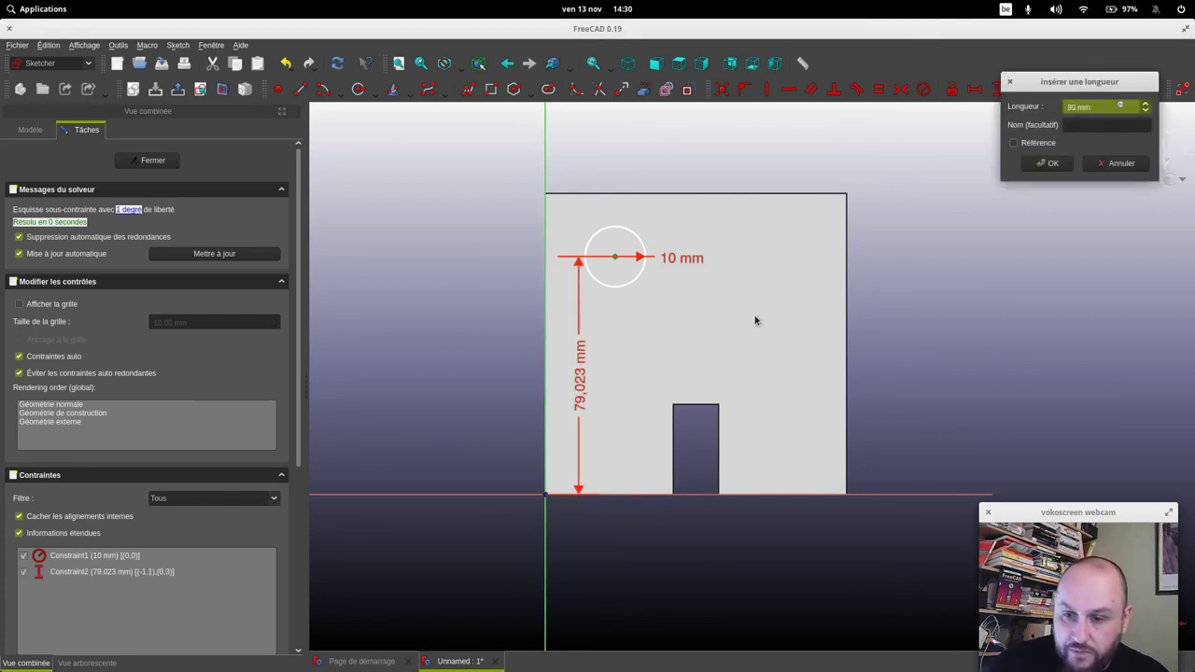
key(Return)
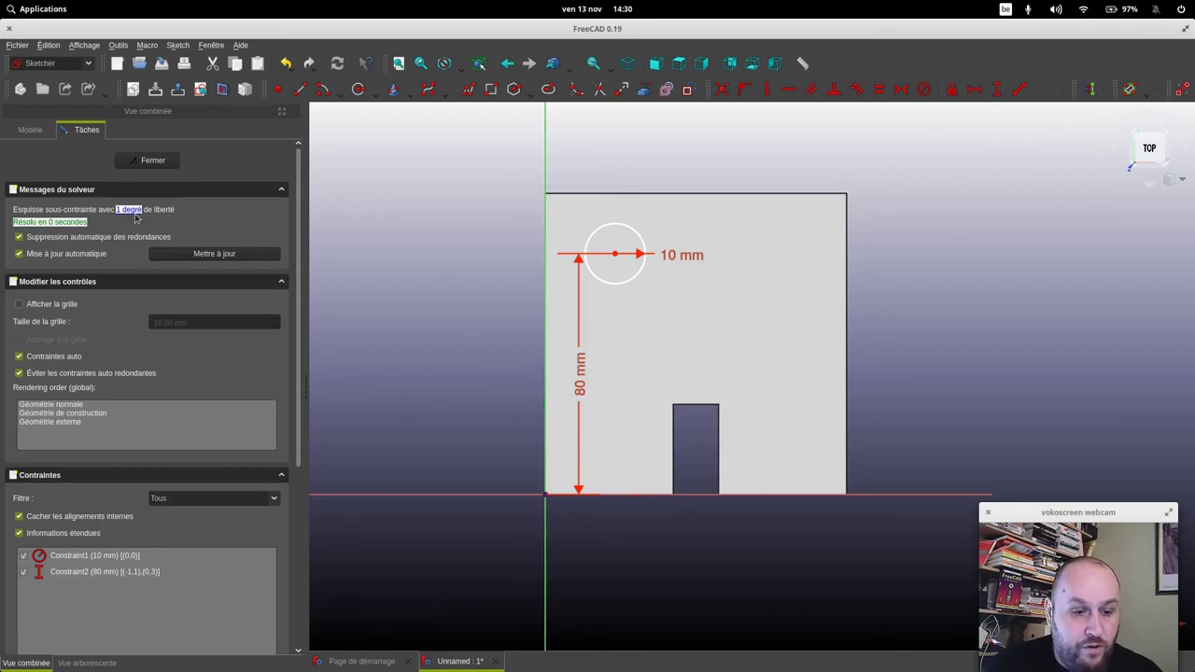
click(614, 254)
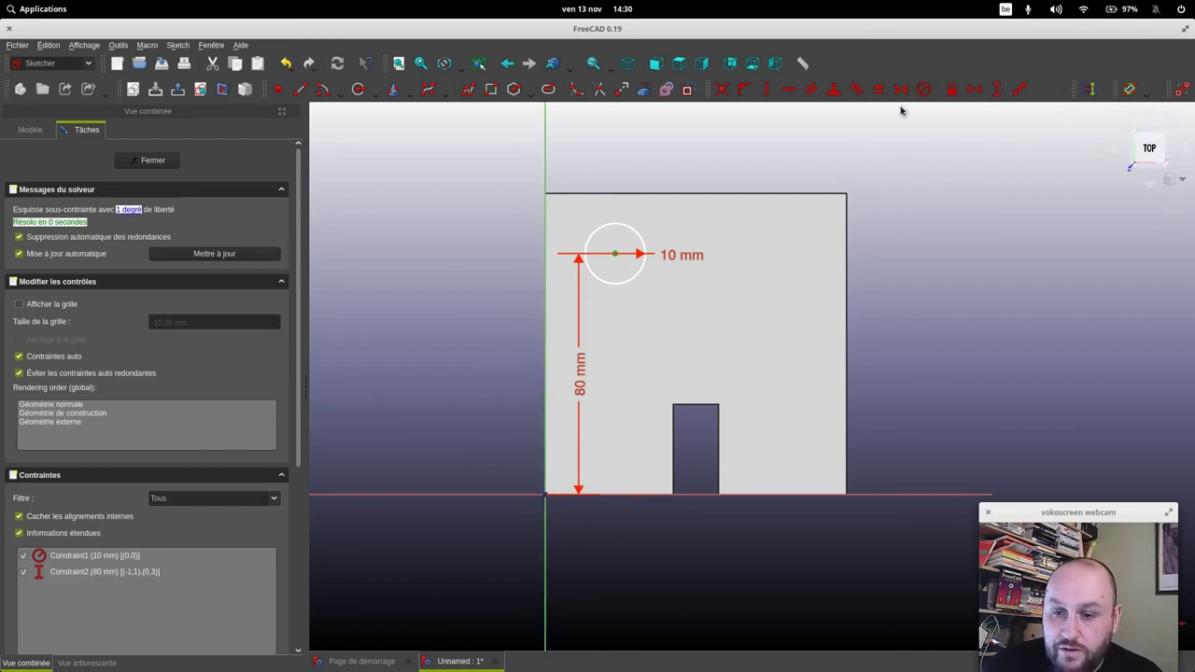
click(974, 89)
text(25)
key(Return)
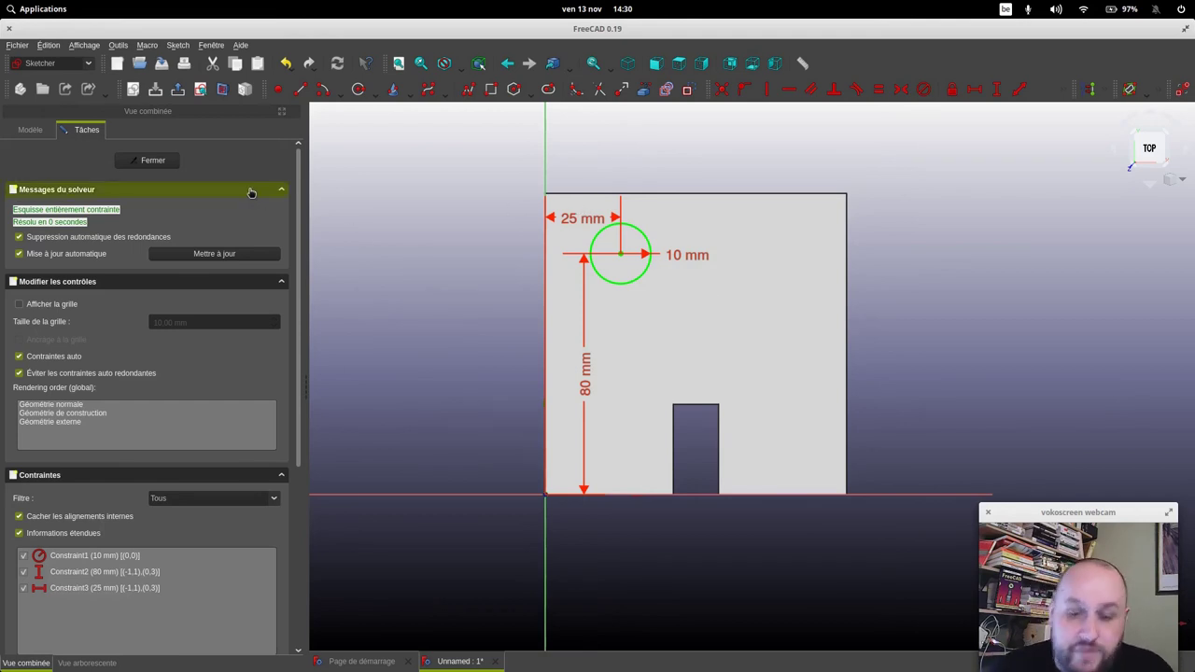
Close the hole sketch and rename Sketch001 to 'Sketchtrou'
click(175, 165)
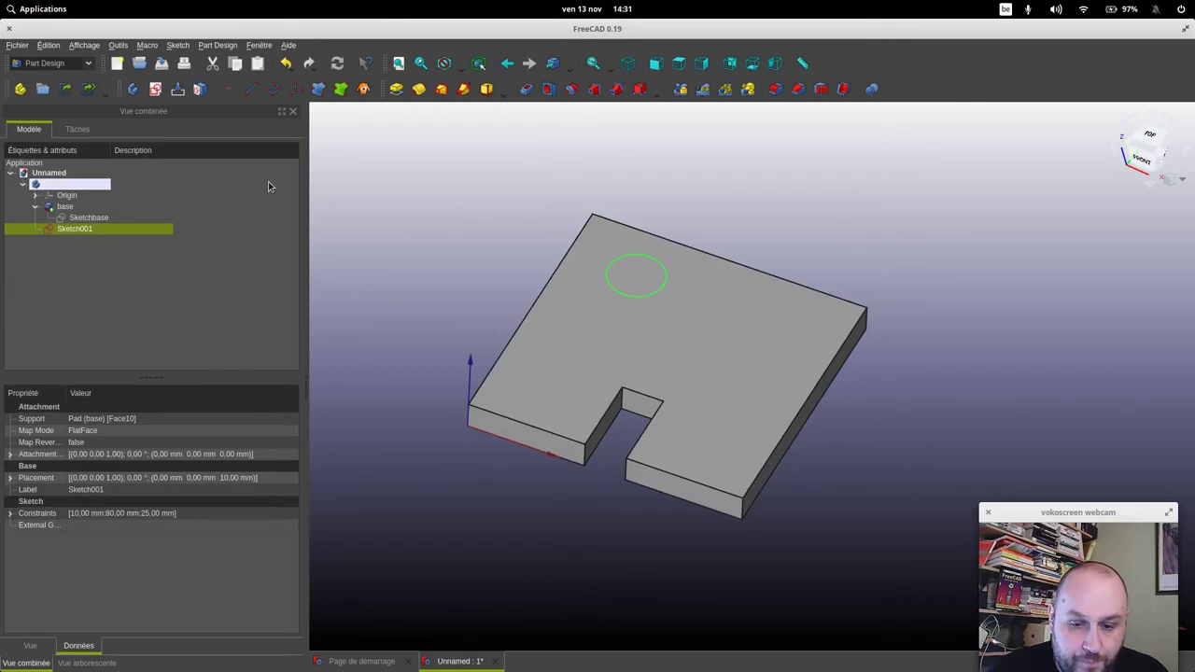
right_click(81, 232)
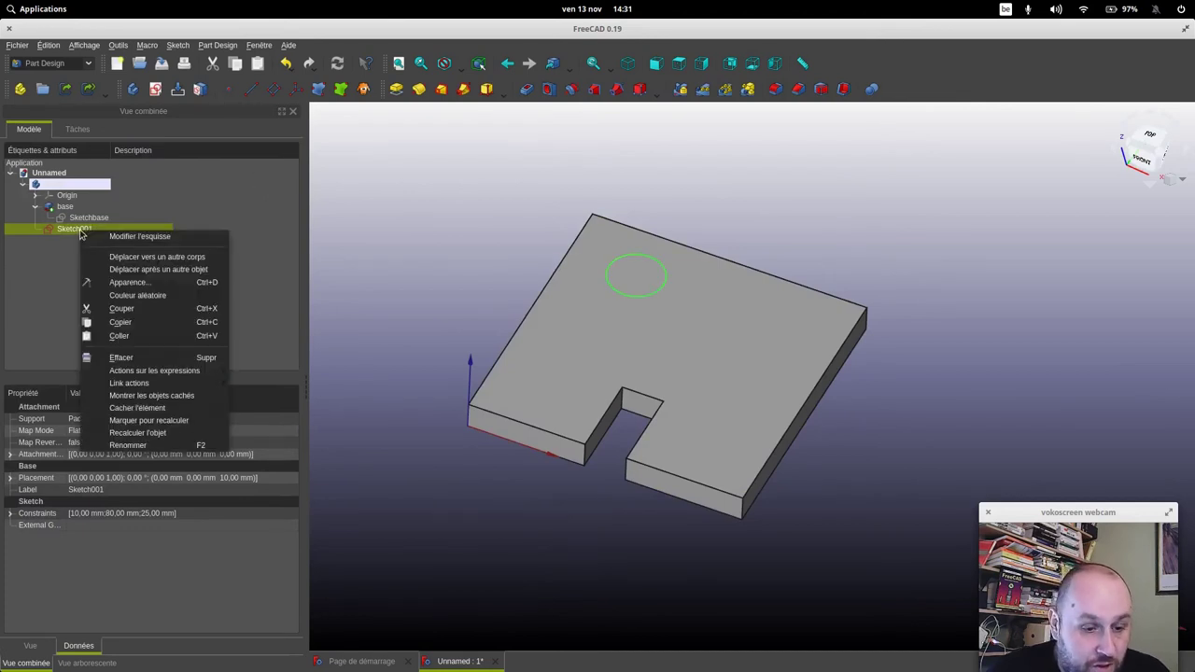
click(147, 446)
text(trou)
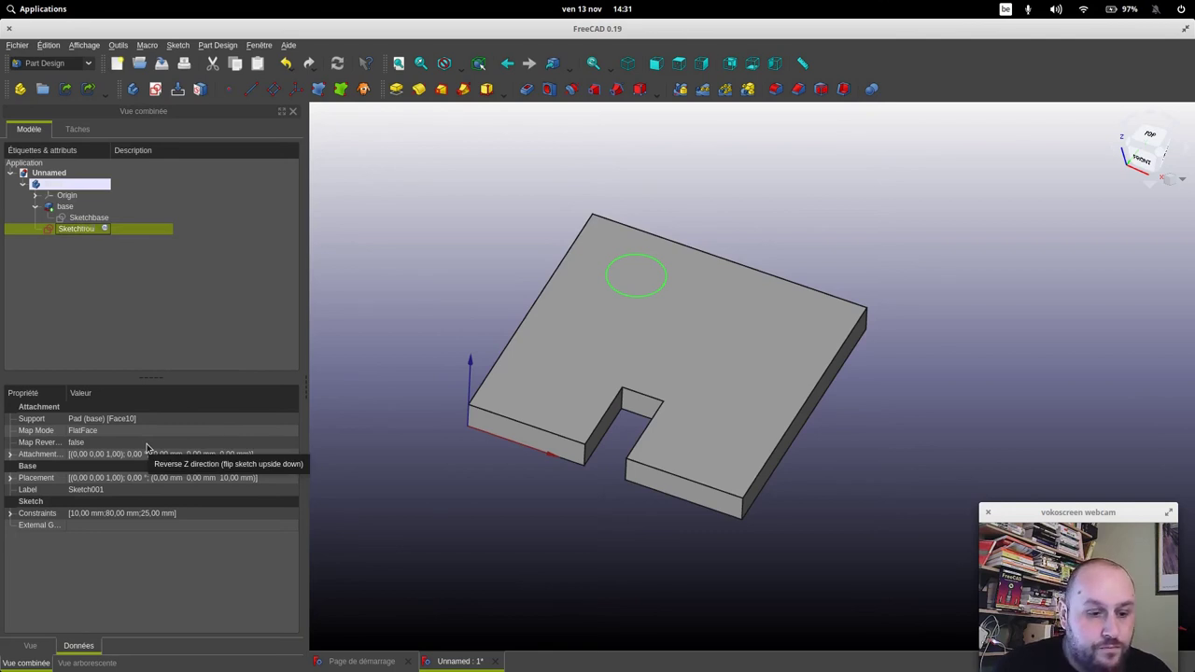
key(Return)
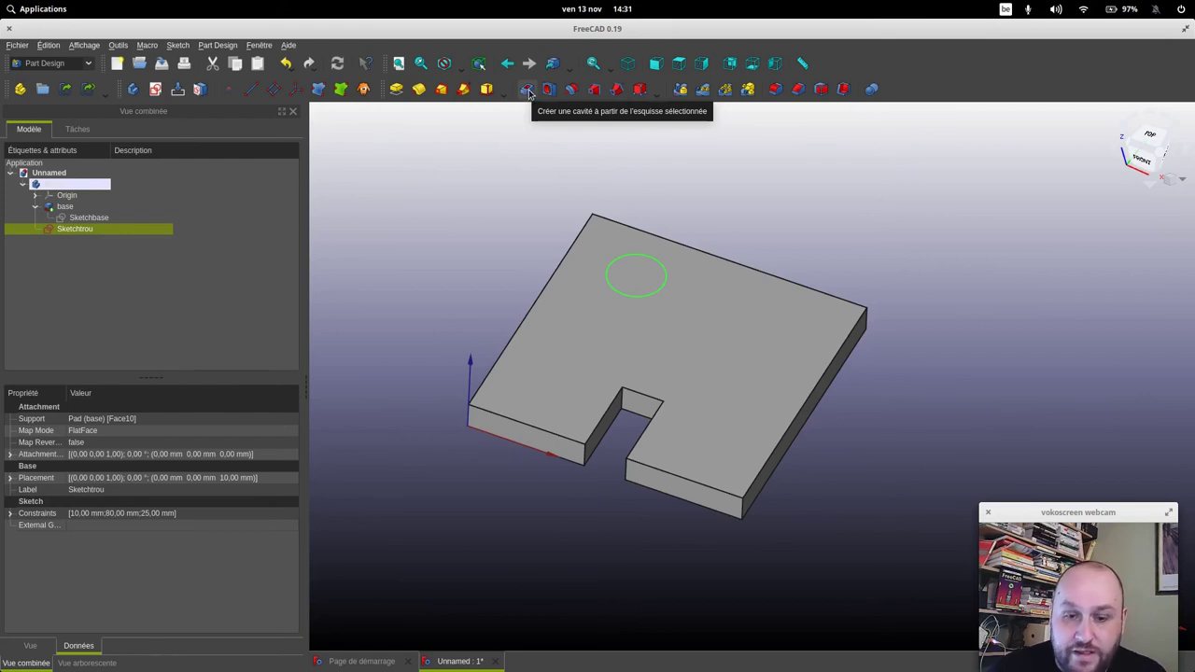
Cut a through-all pocket from the Sketchtrou circle
click(528, 89)
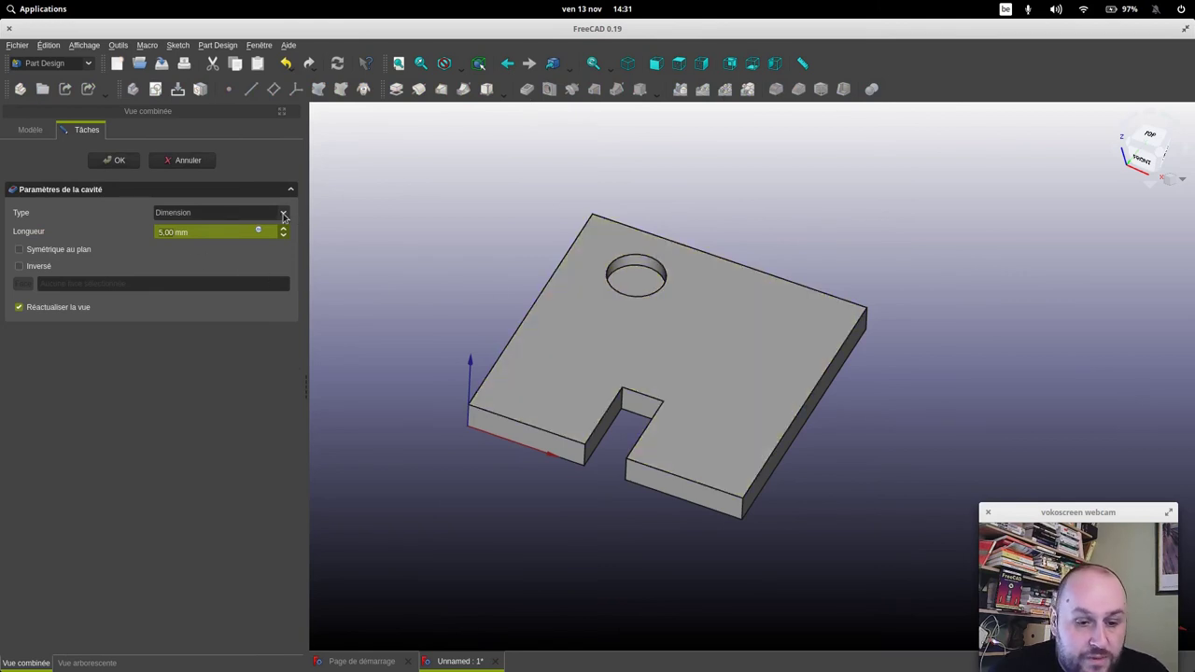
click(284, 216)
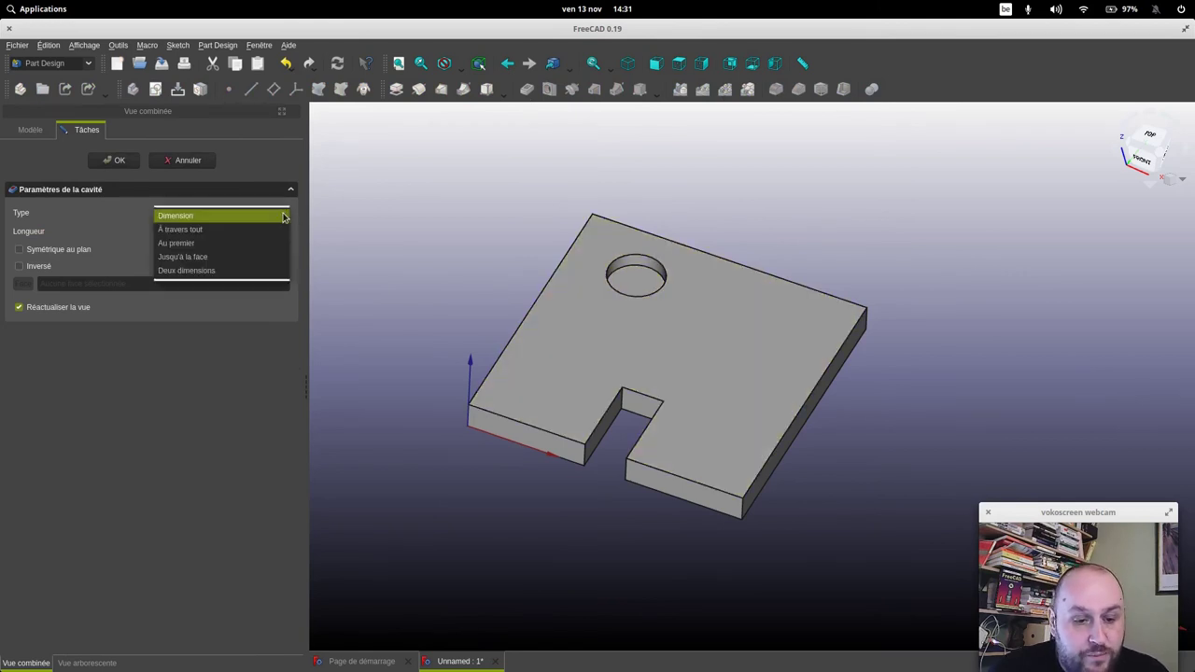
click(210, 229)
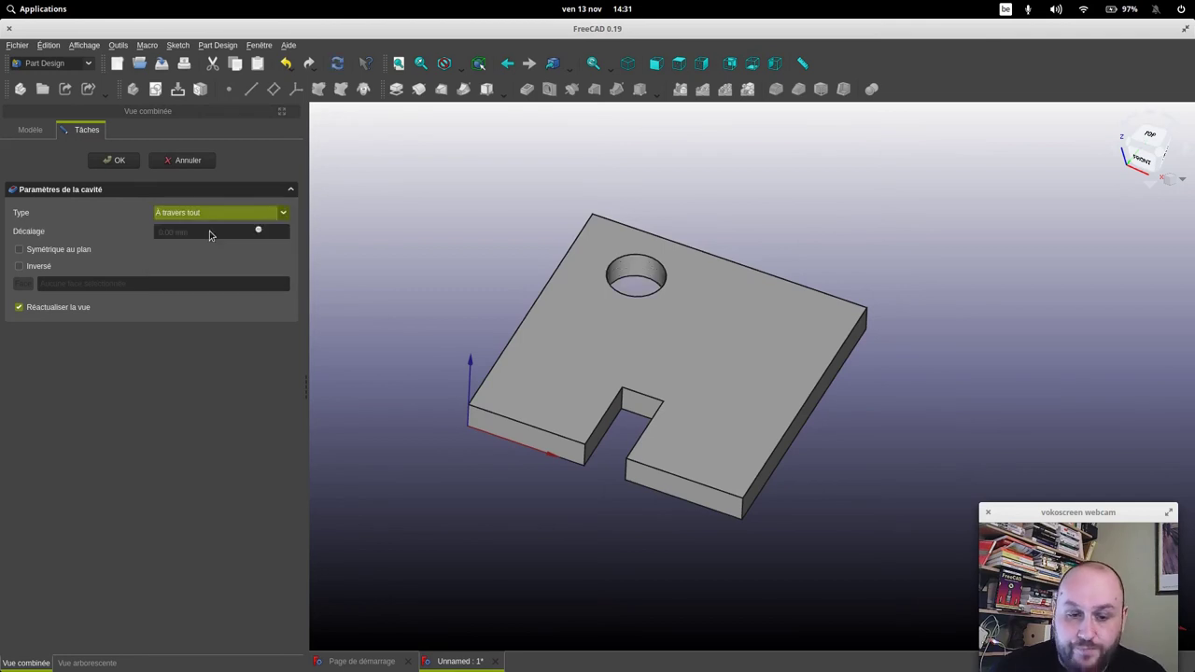
click(118, 160)
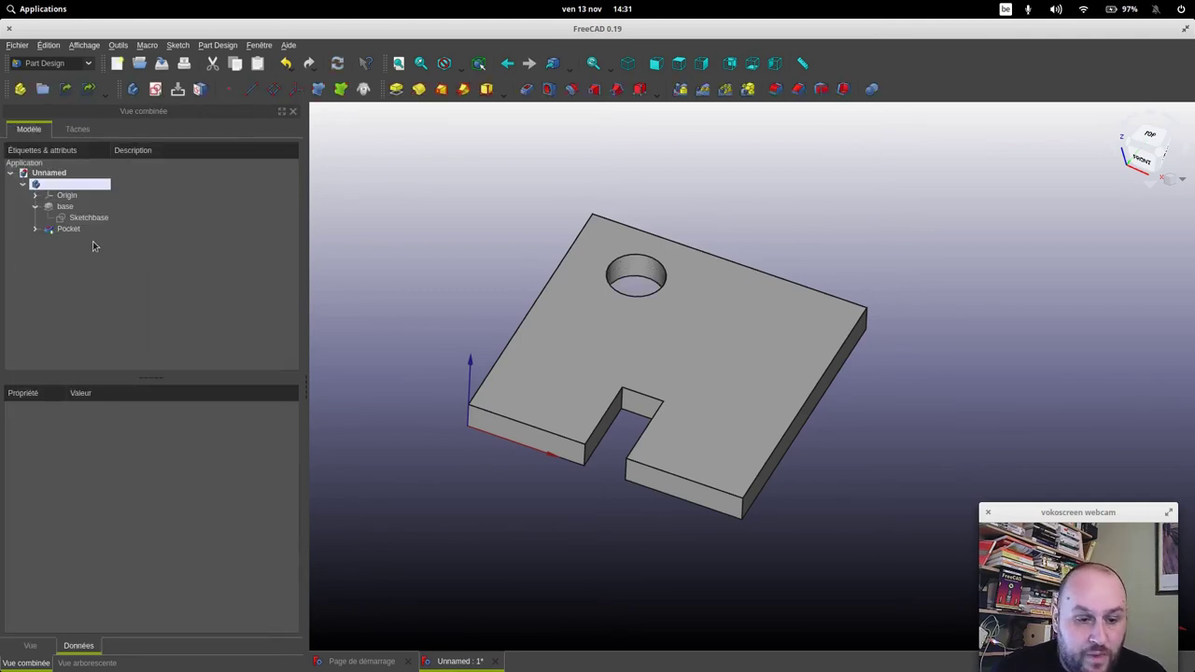
Rename the pocket to 'trou' and select it on the plate
right_click(72, 229)
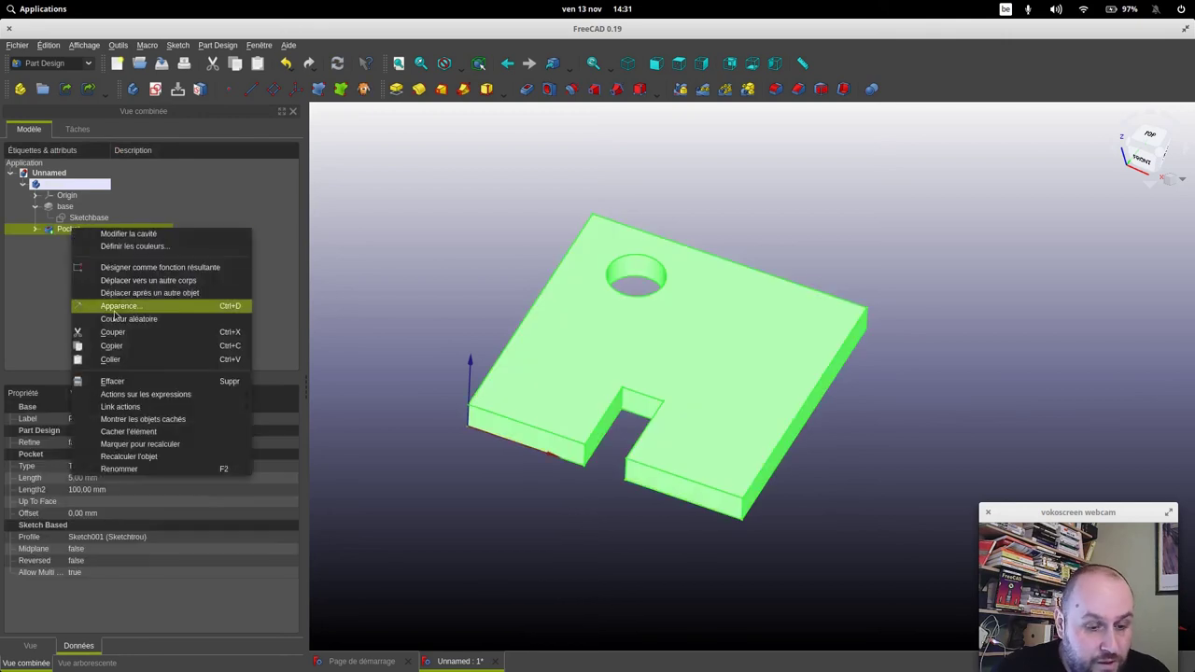
click(114, 470)
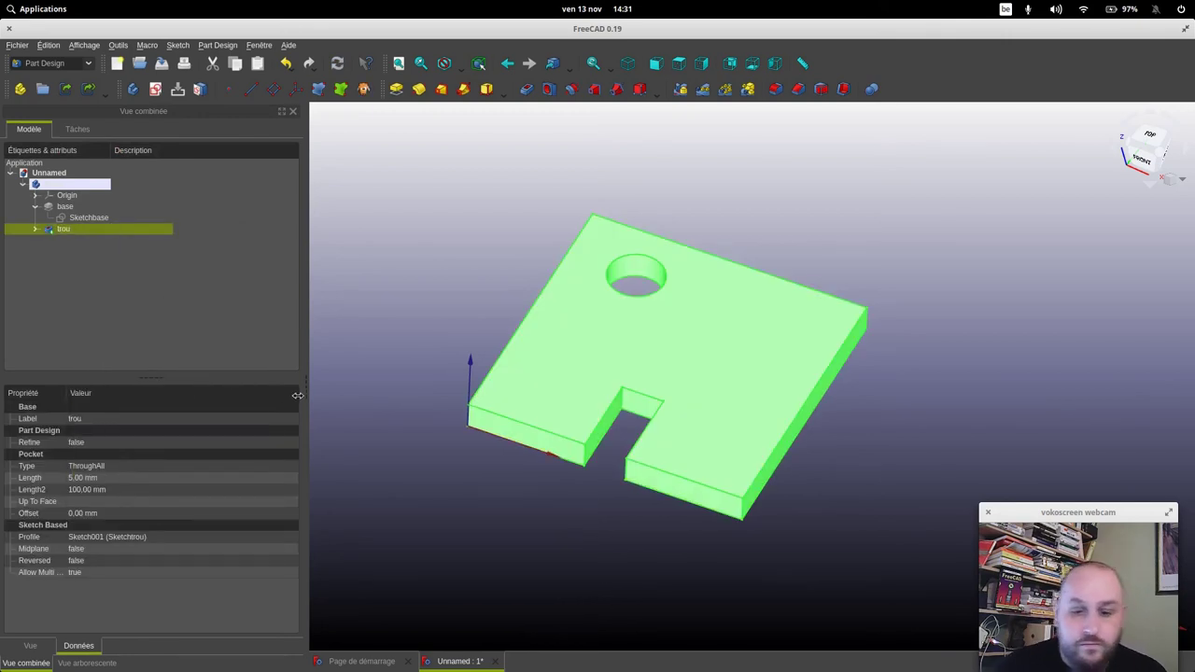
click(953, 303)
mouse_move(953, 302)
middle_down()
mouse_move(874, 425)
mouse_move(746, 392)
mouse_move(791, 488)
mouse_move(757, 218)
mouse_move(787, 388)
mouse_move(868, 445)
mouse_move(738, 458)
mouse_move(871, 449)
mouse_move(863, 432)
middle_up()
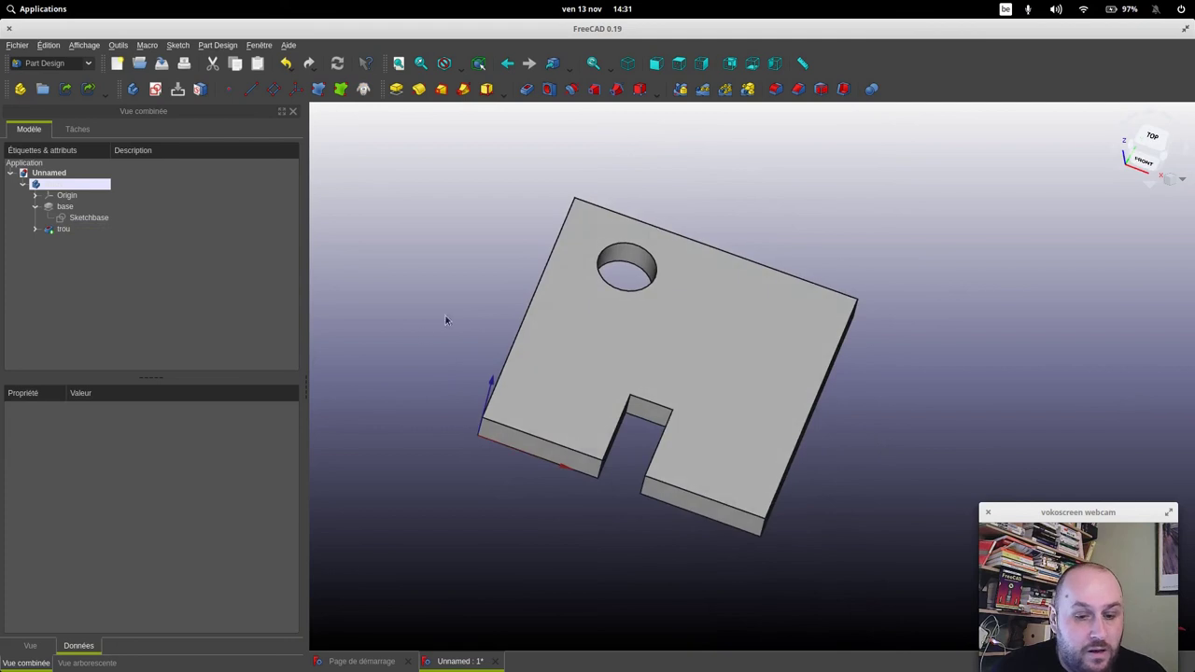
click(687, 349)
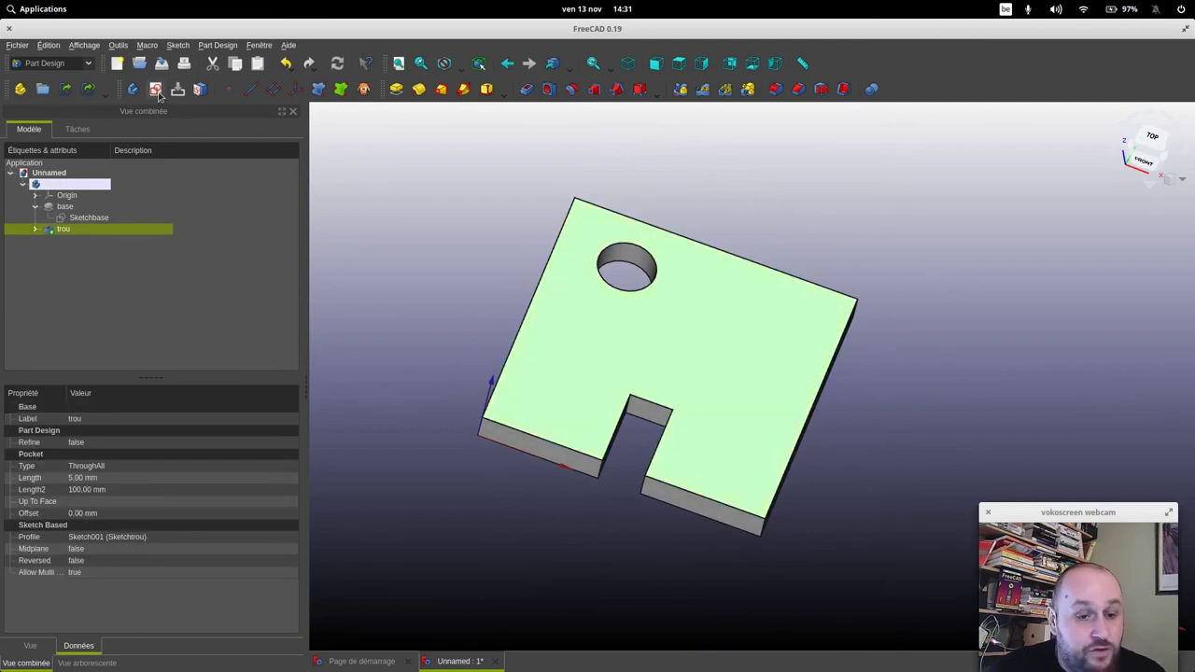
Start a new sketch on the top face and draw an oblong slot
click(157, 90)
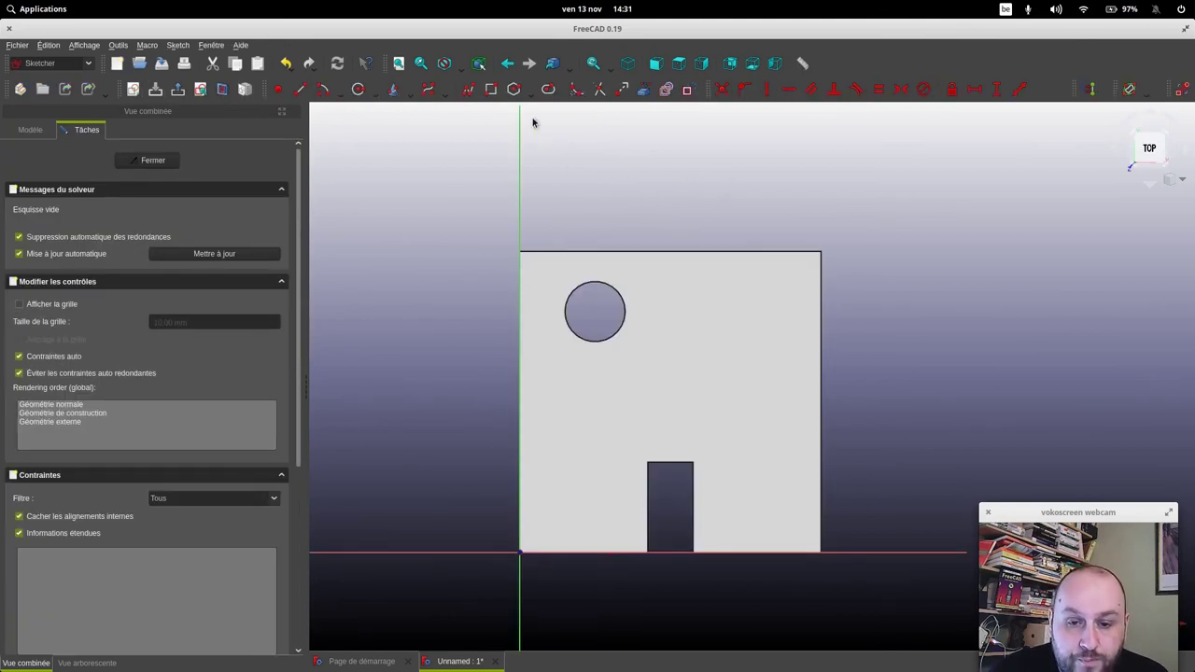
click(548, 89)
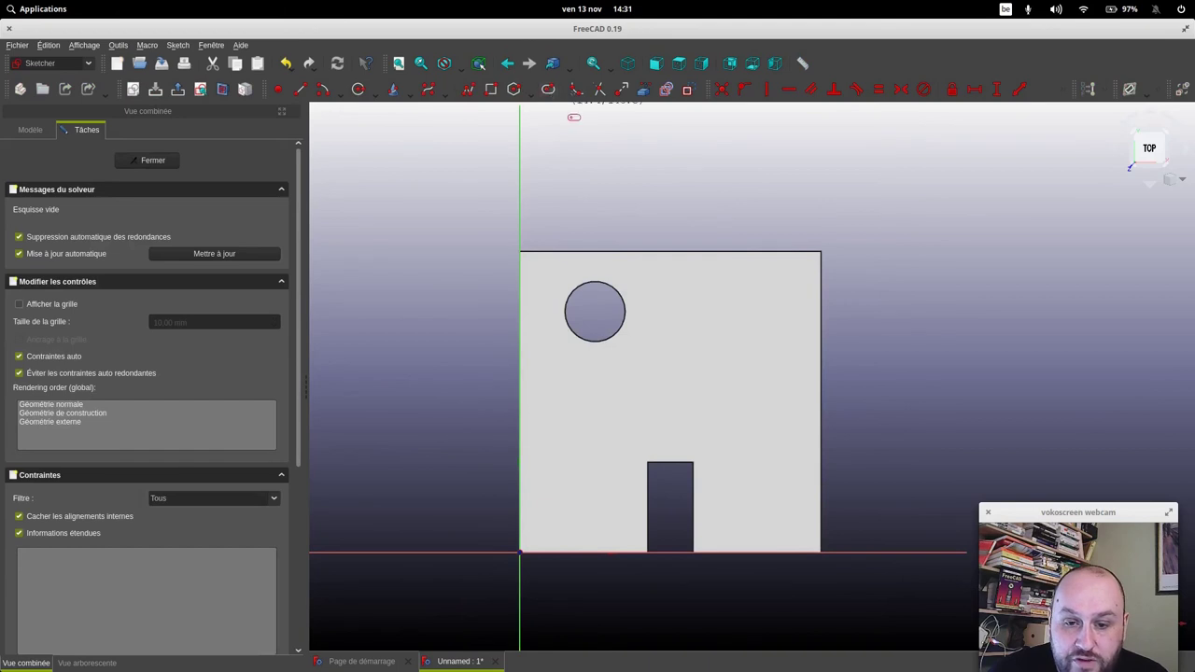
click(723, 301)
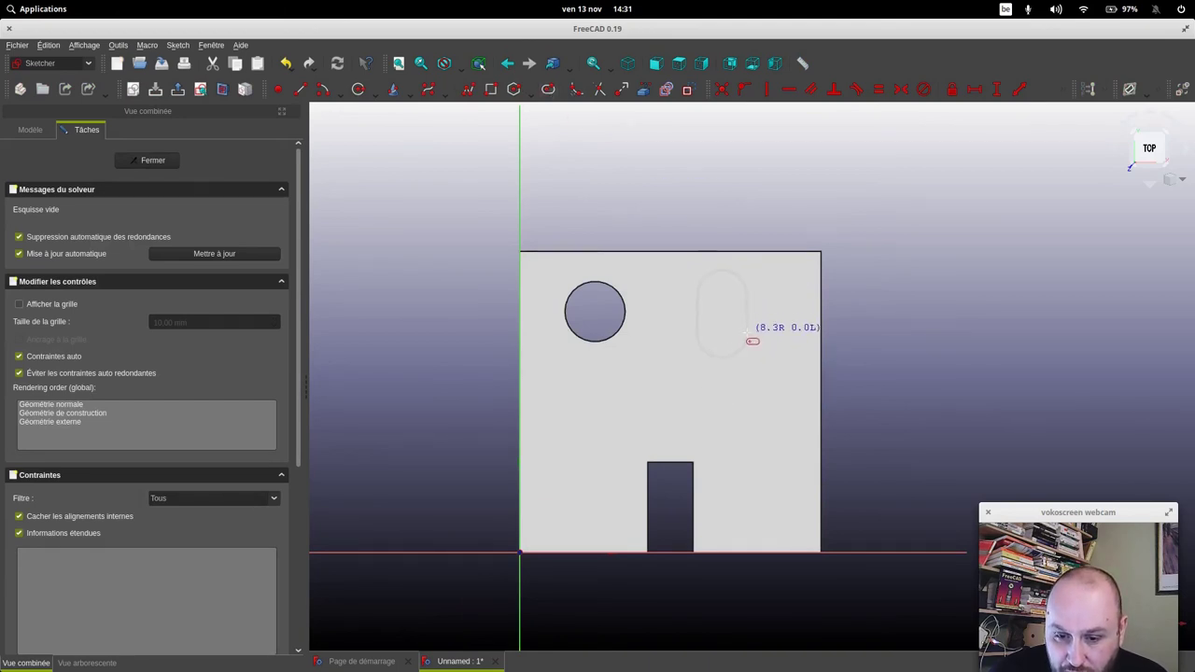
click(746, 331)
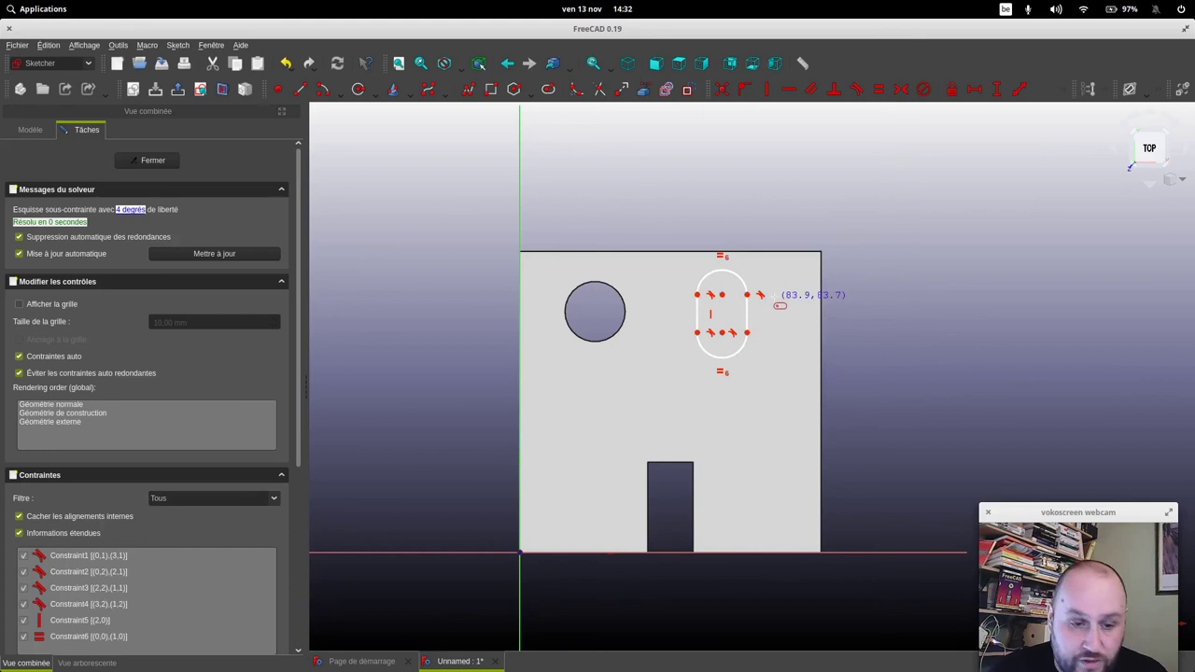
right_click(774, 295)
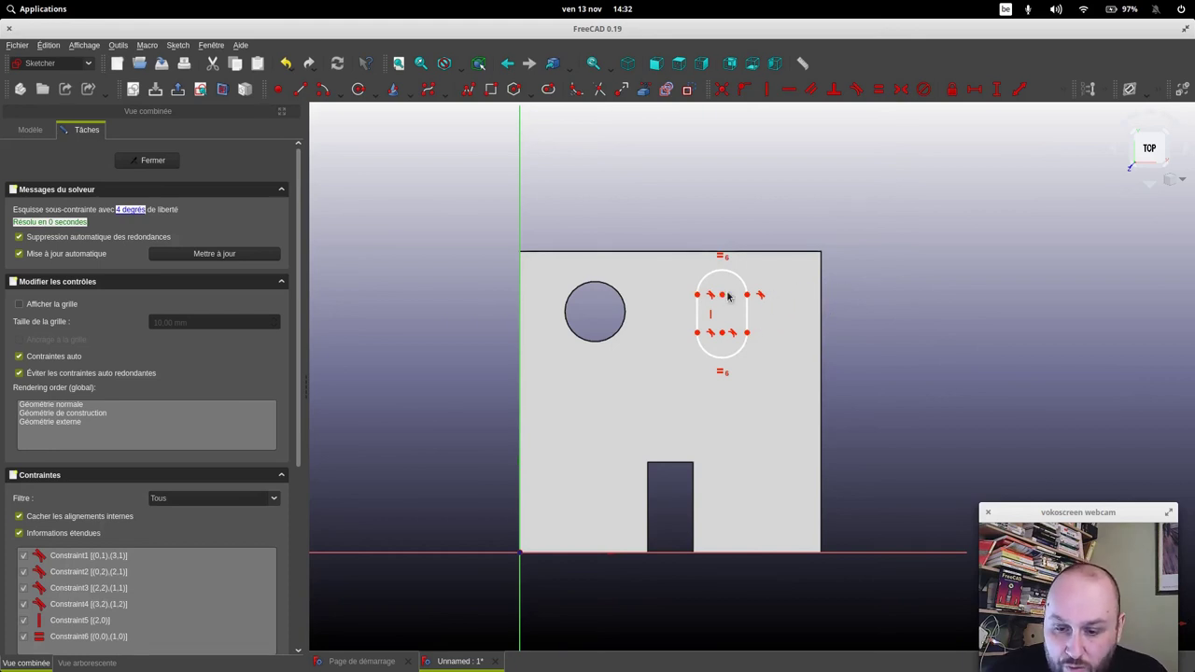
drag(724, 340, 734, 388)
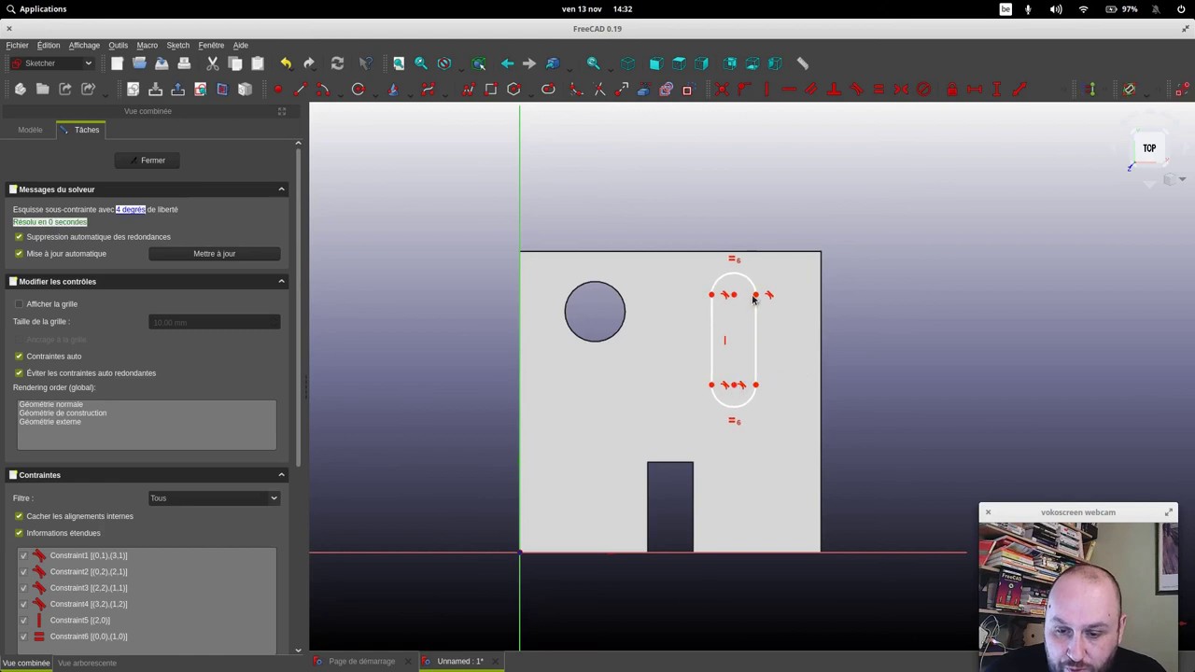
drag(757, 301, 721, 311)
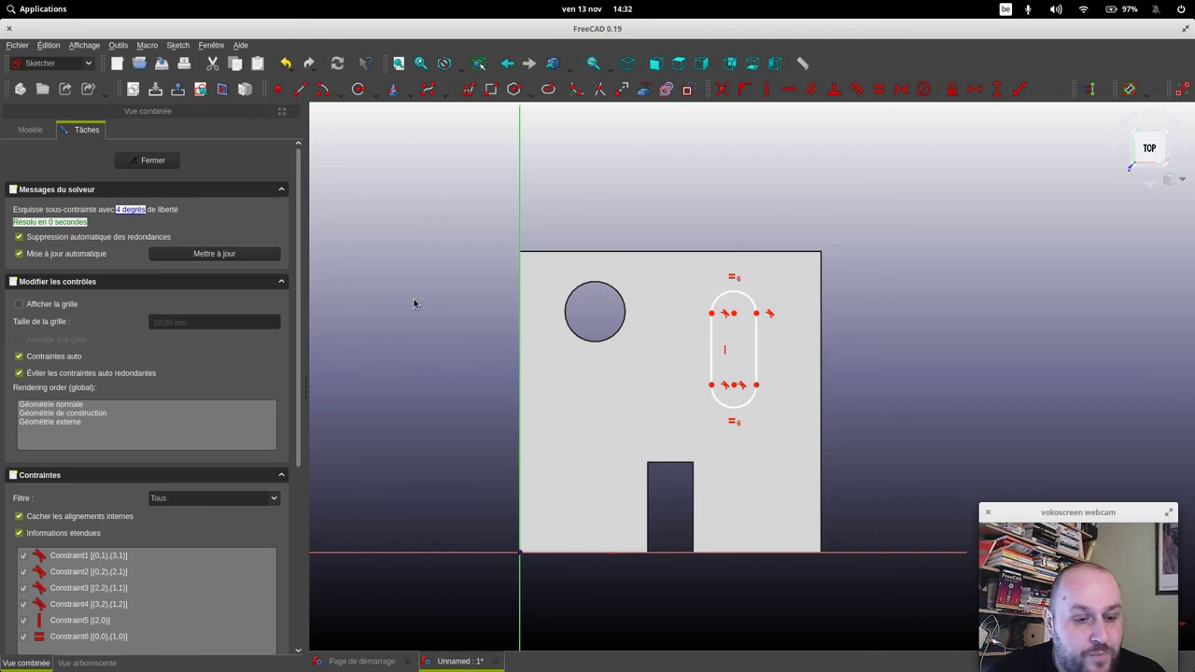
Place the slot's lower centre 55 mm up and 70 mm across from the origin
click(733, 385)
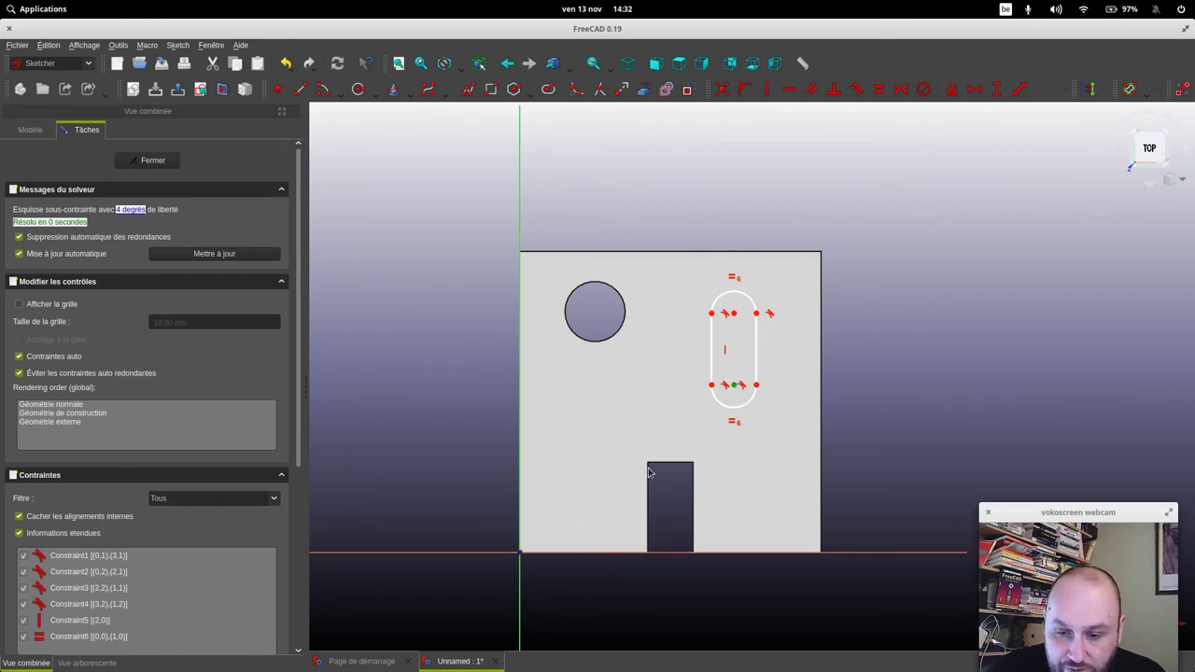
click(996, 89)
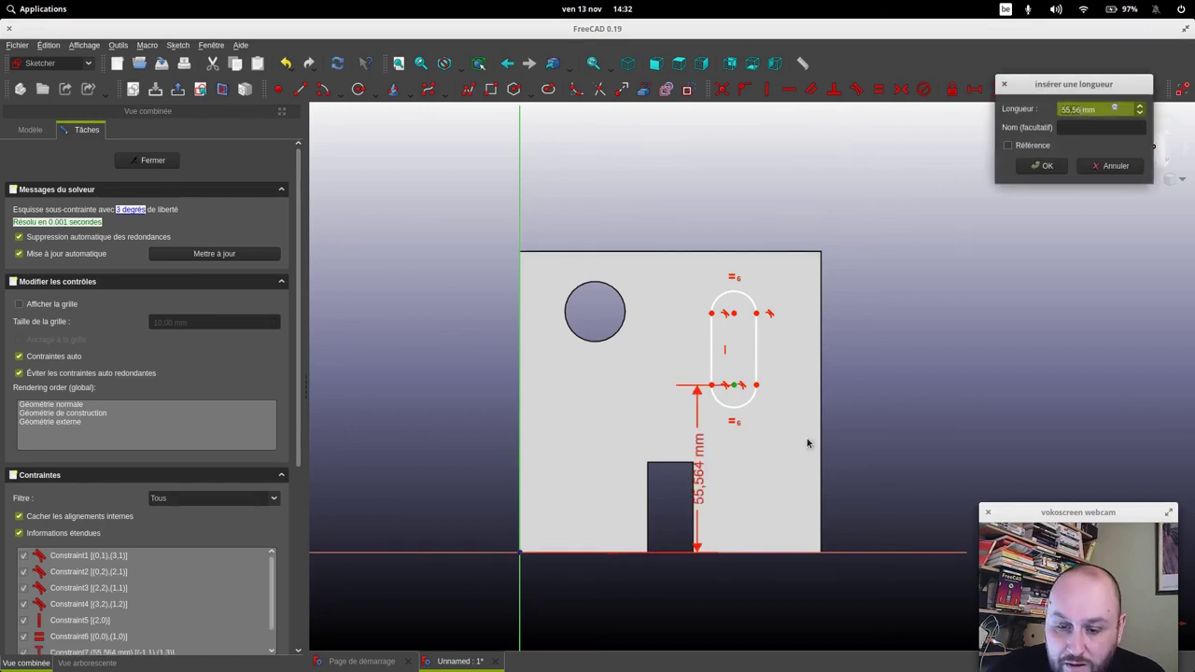
text(55)
key(Return)
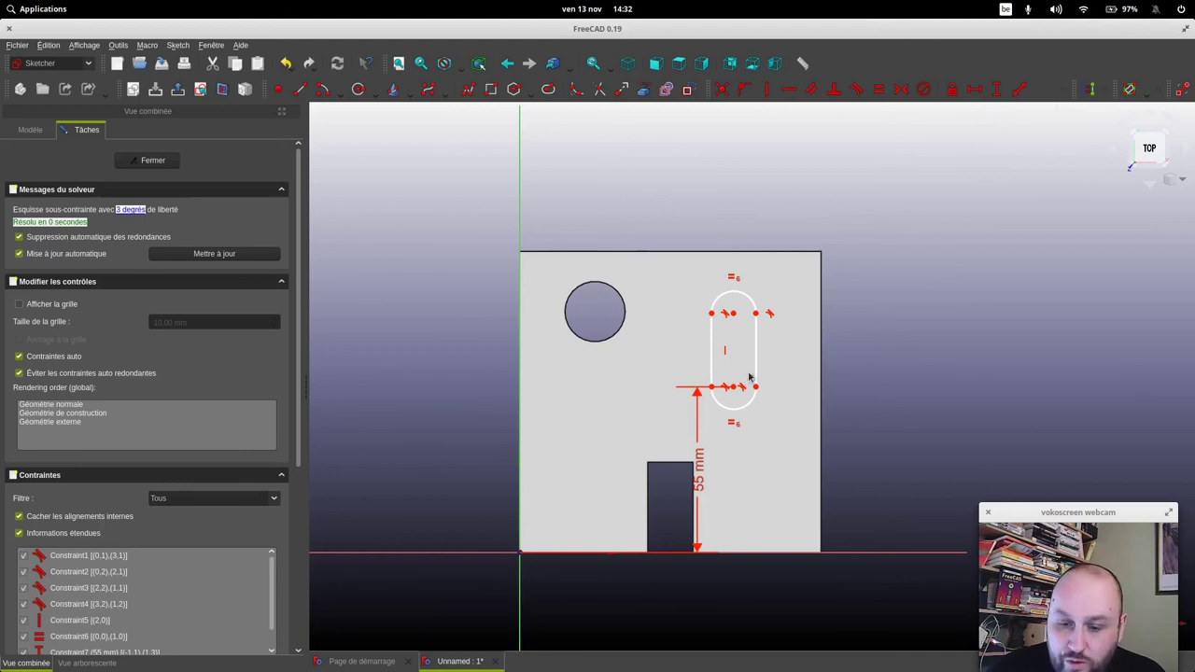
click(520, 551)
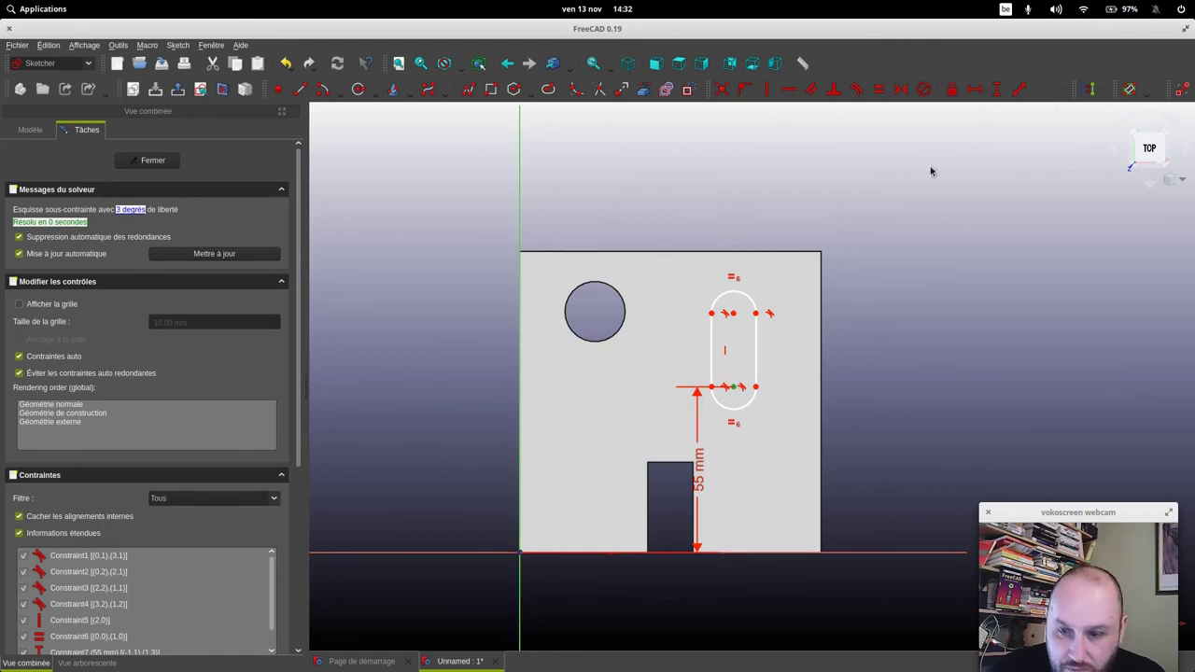
click(973, 91)
text(70)
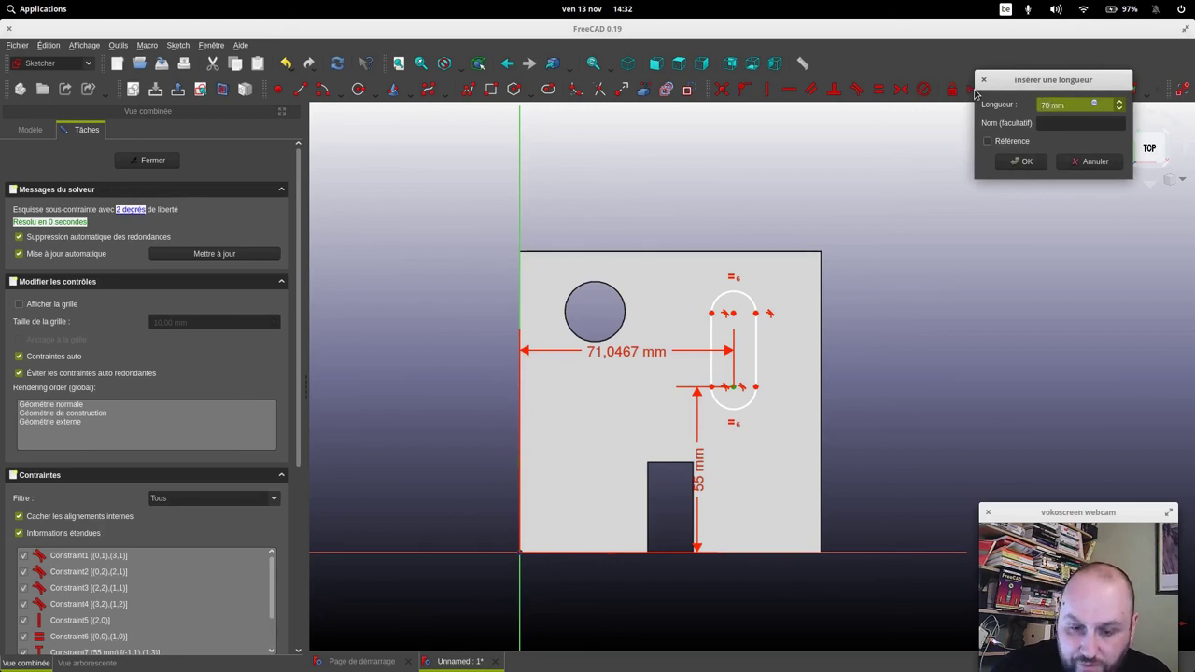
key(Return)
drag(627, 355, 627, 403)
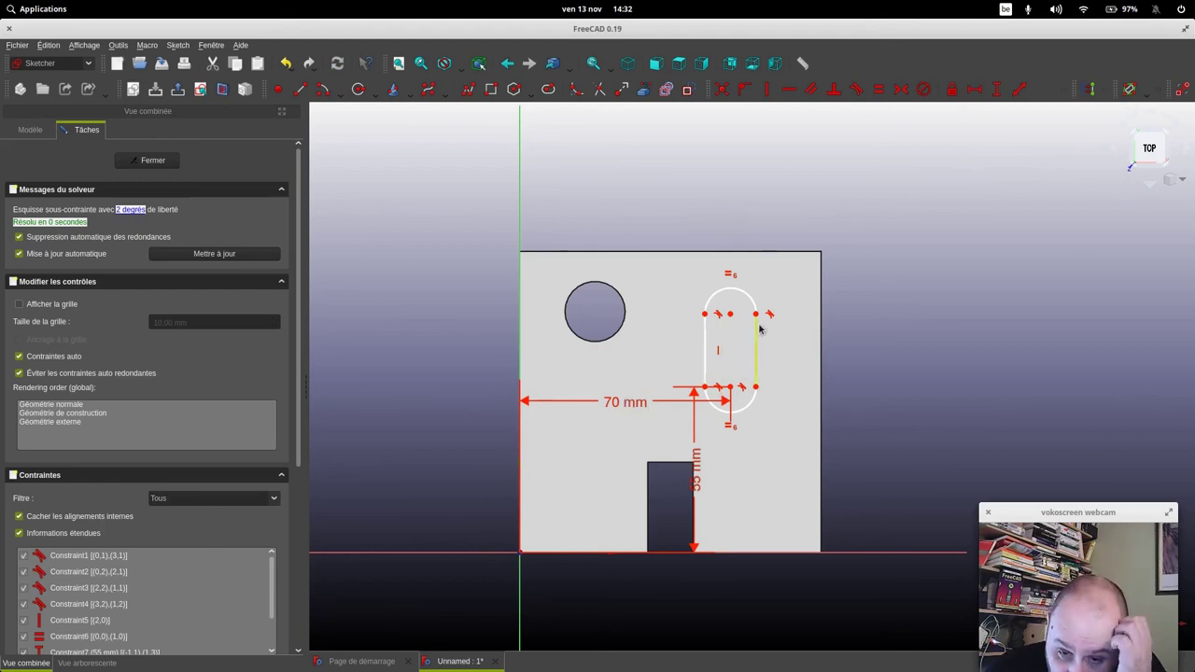
Set the slot's straight edge length to 20 mm
mouse_move(759, 344)
mouse_down()
mouse_move(783, 345)
mouse_move(765, 350)
mouse_up()
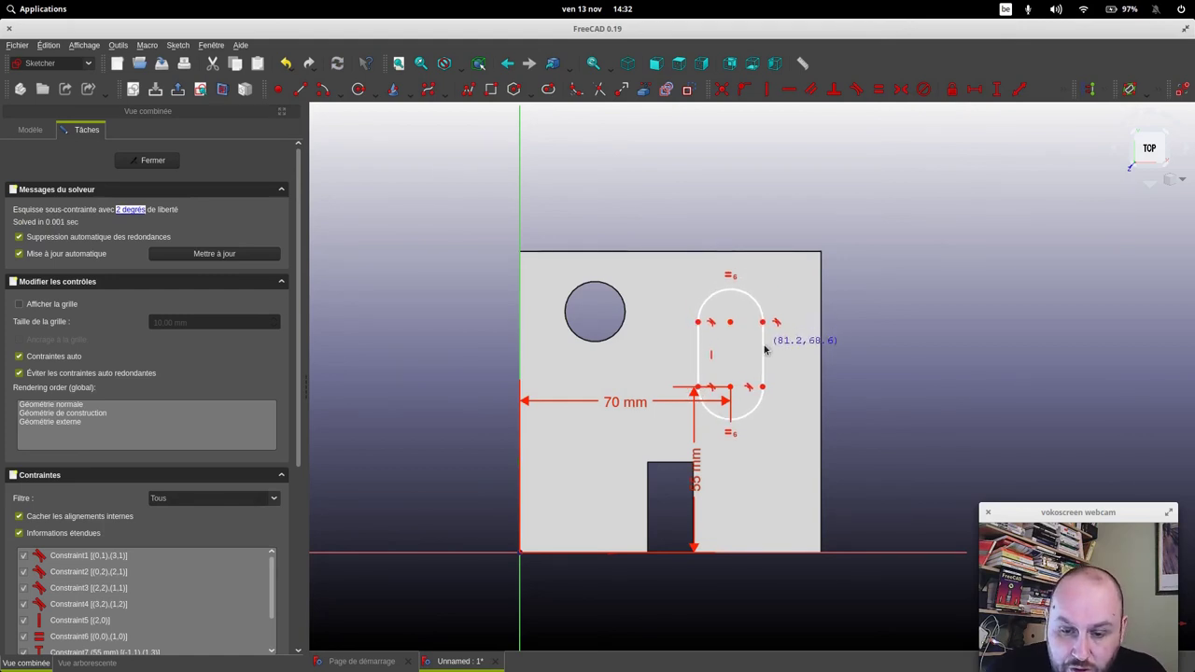
drag(765, 349, 763, 354)
click(700, 353)
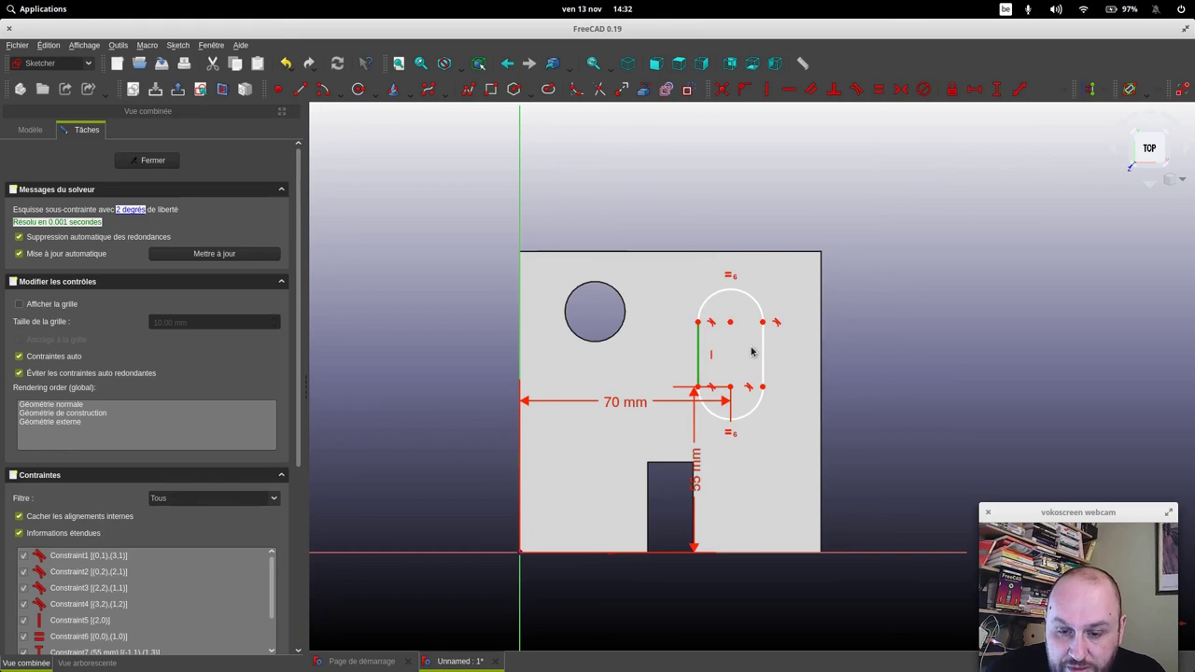
click(997, 90)
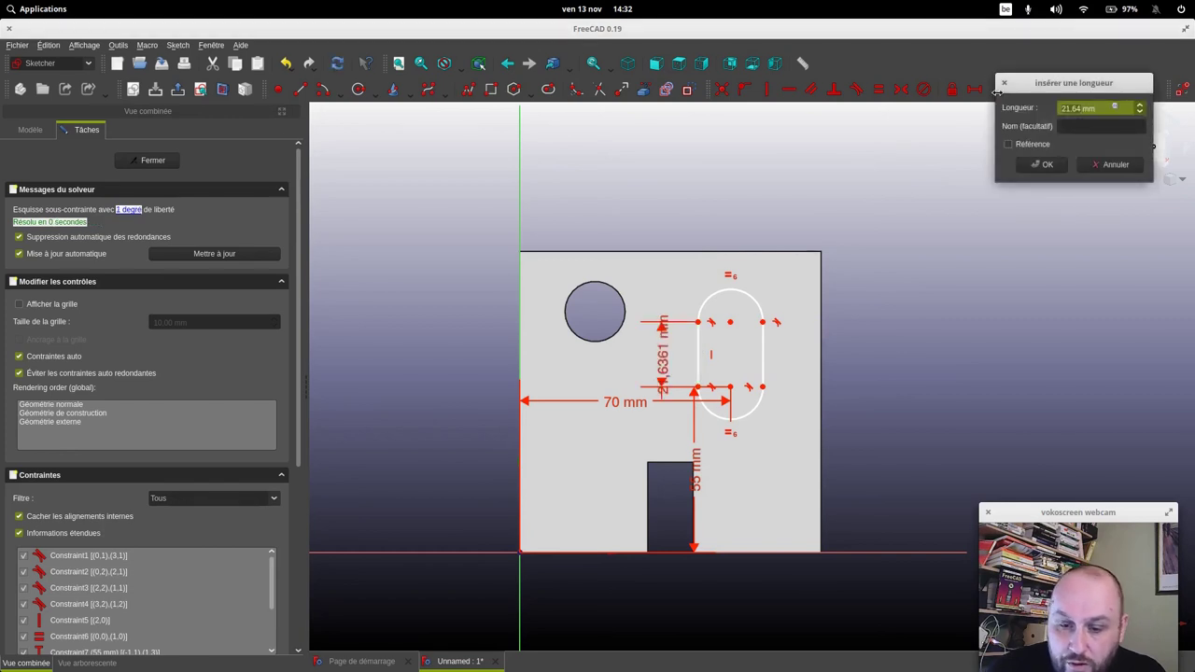
text(2)
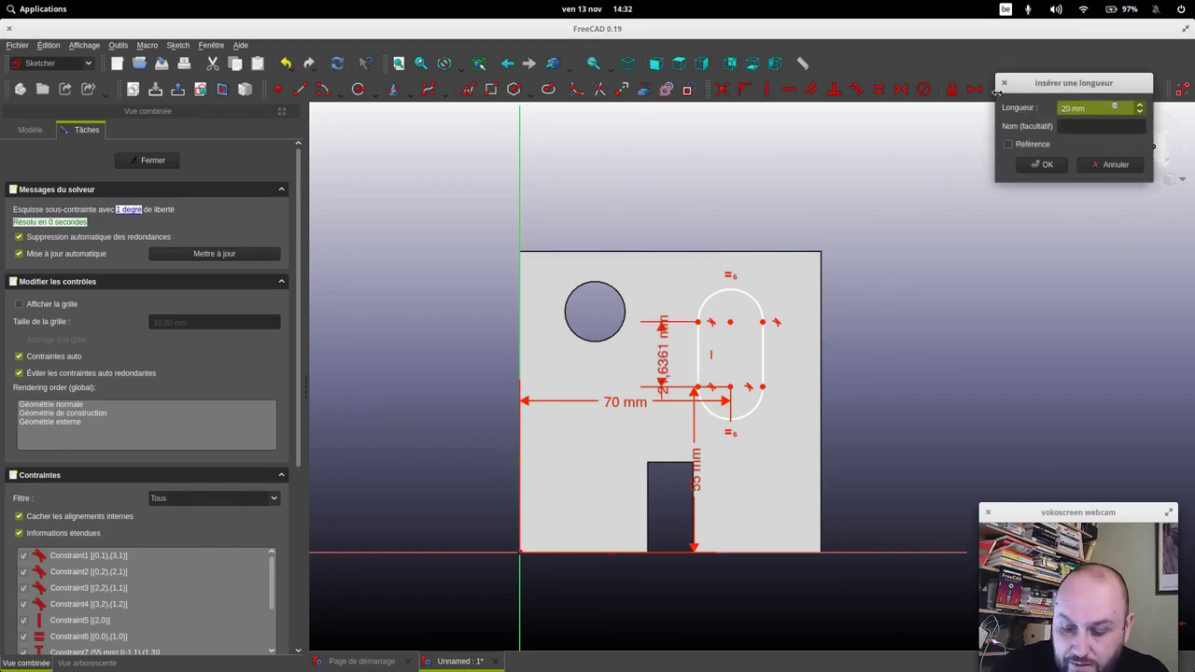
key(Return)
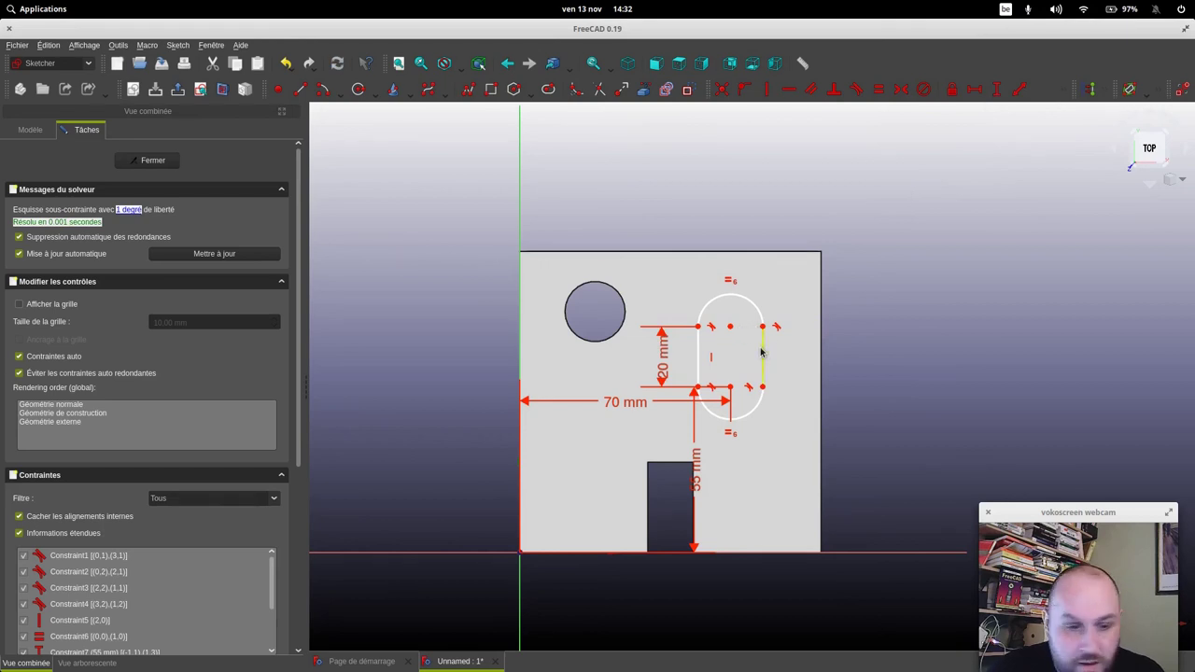
Give the slot's rounded ends a 10 mm radius
drag(762, 353, 776, 346)
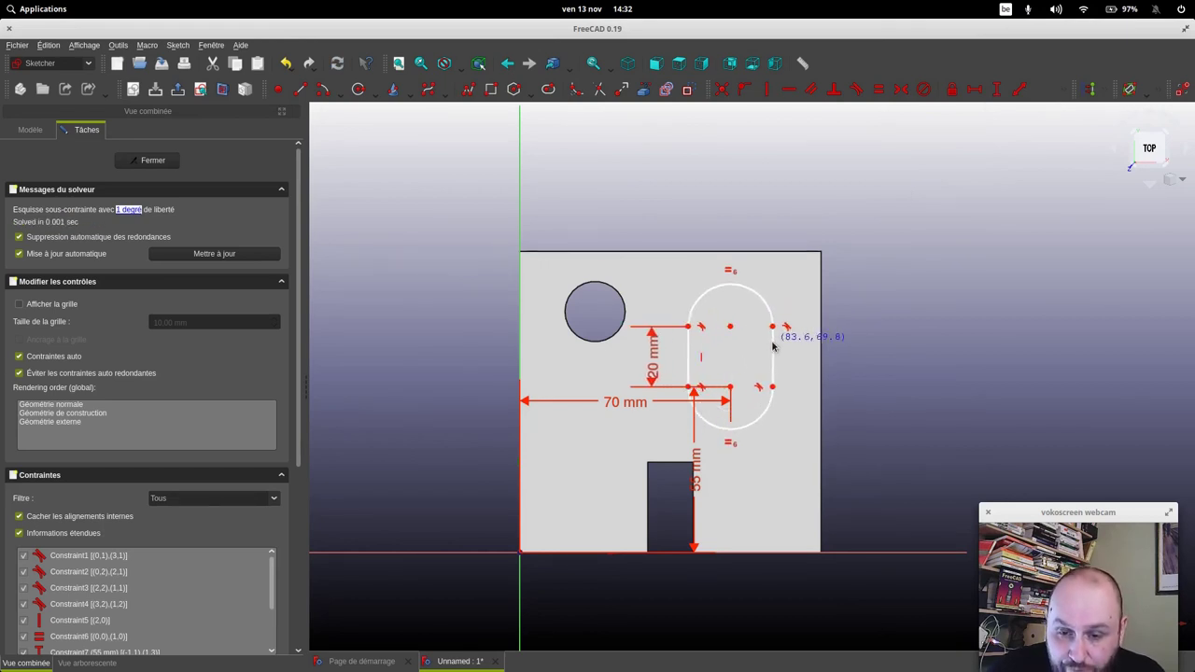
drag(777, 346, 770, 348)
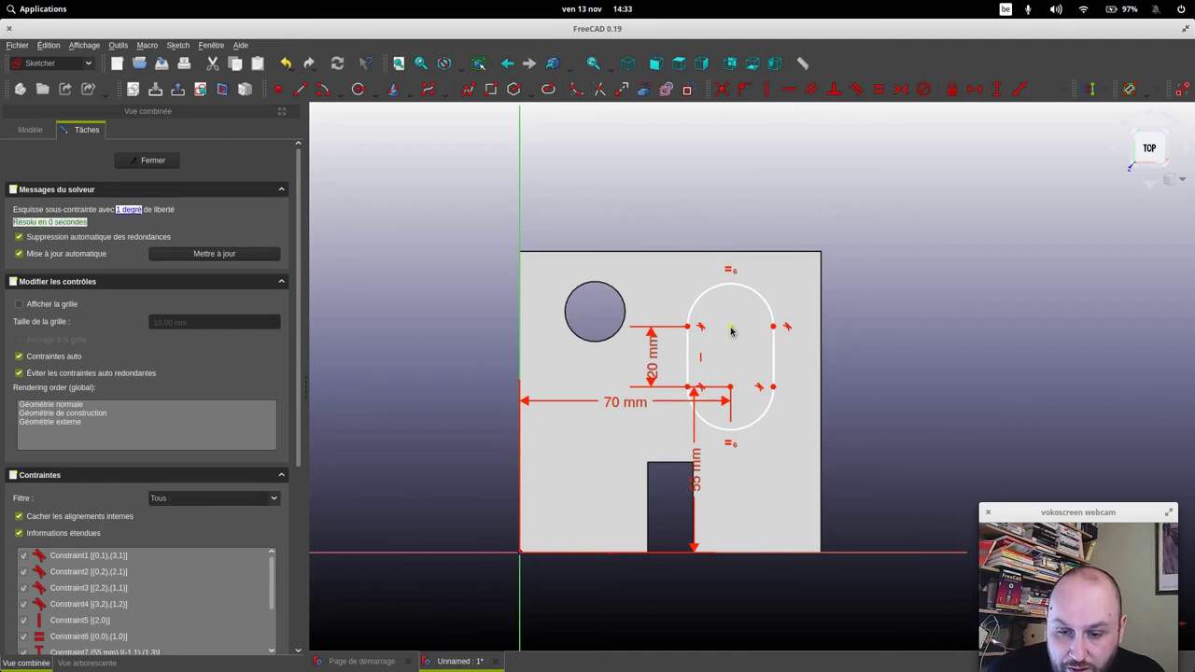
drag(776, 348, 759, 352)
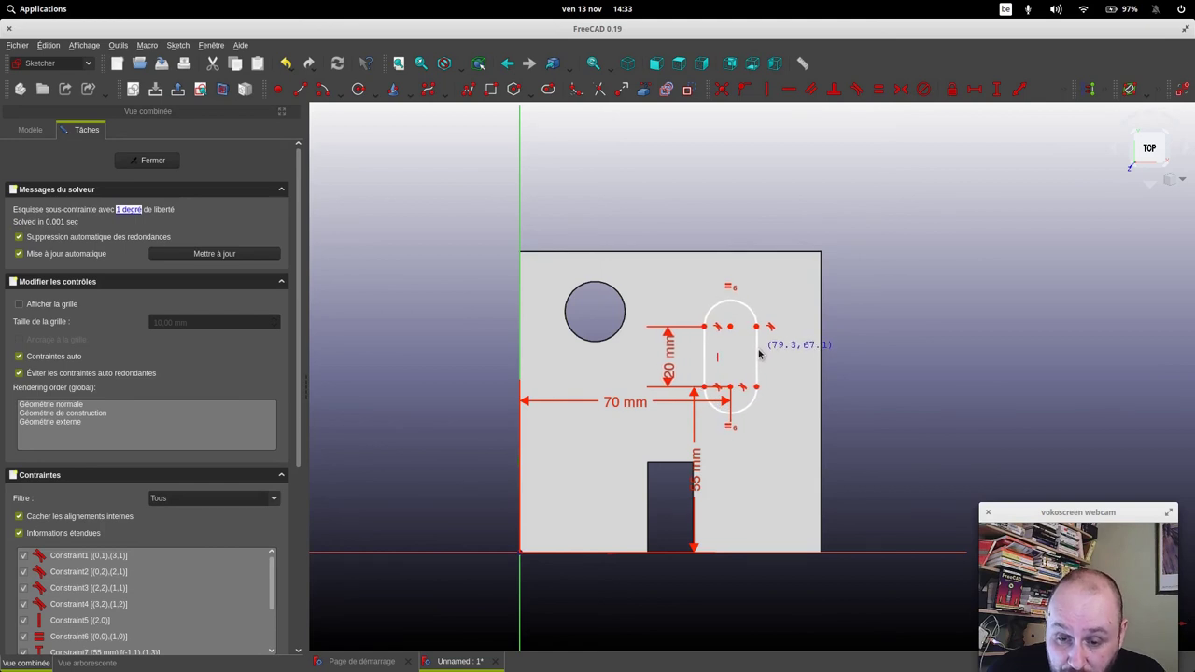
drag(759, 353, 756, 353)
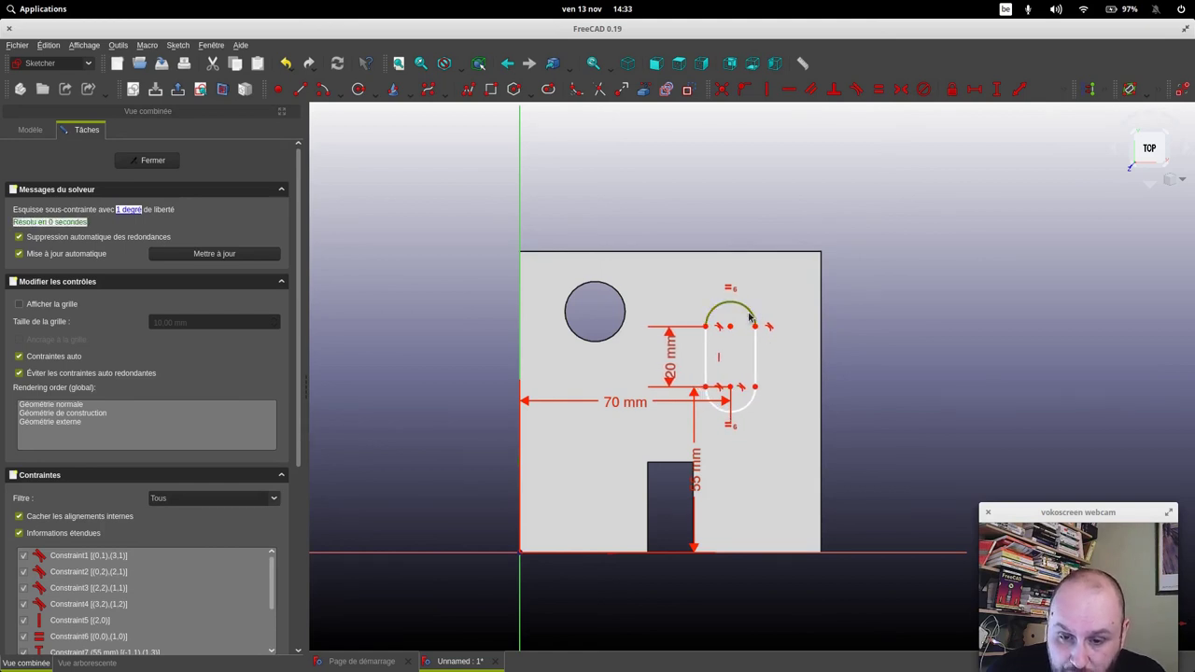
click(1065, 96)
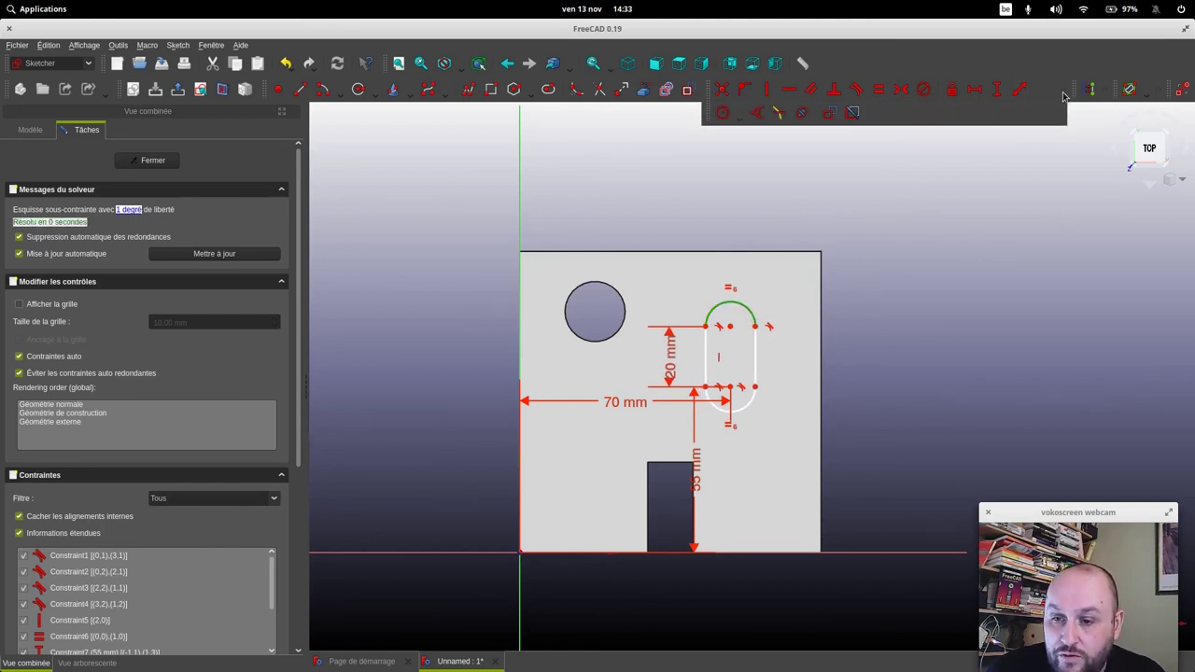
click(736, 118)
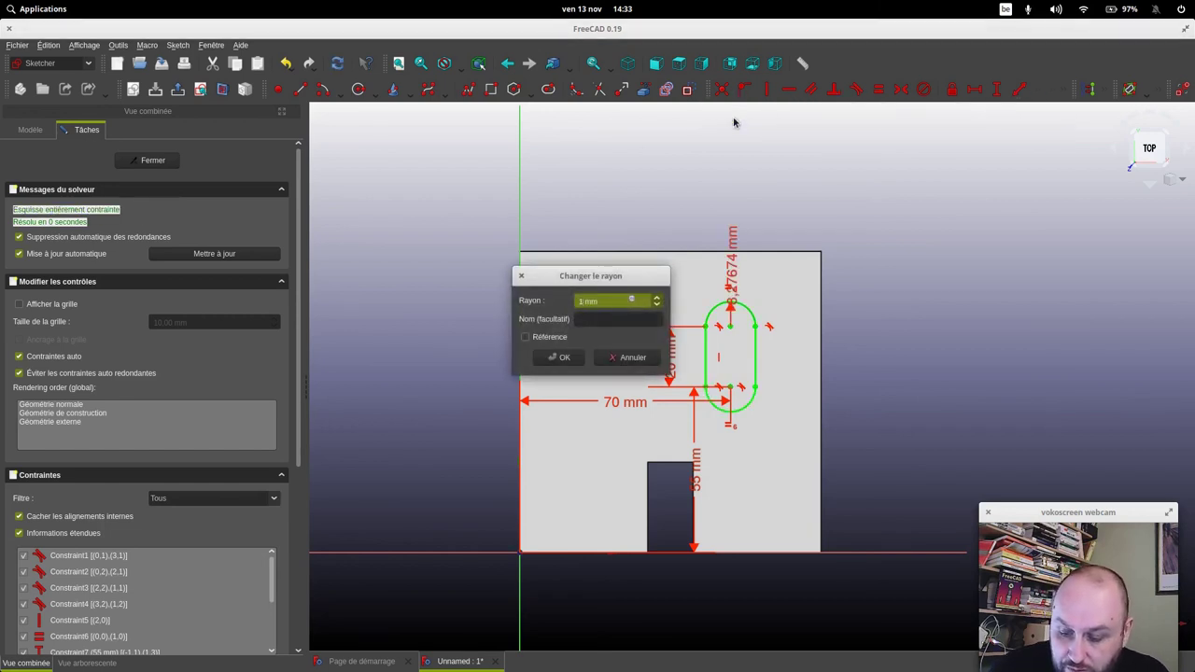
key(Return)
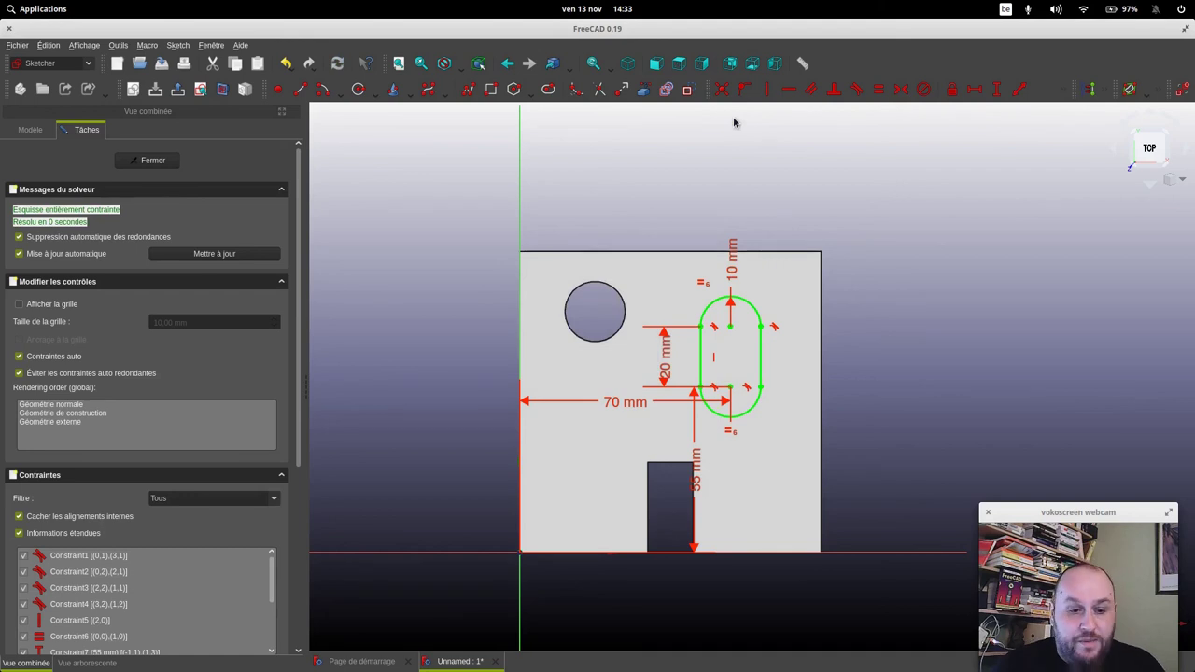
Close the slot sketch and cut it as a 5 mm pocket
click(161, 165)
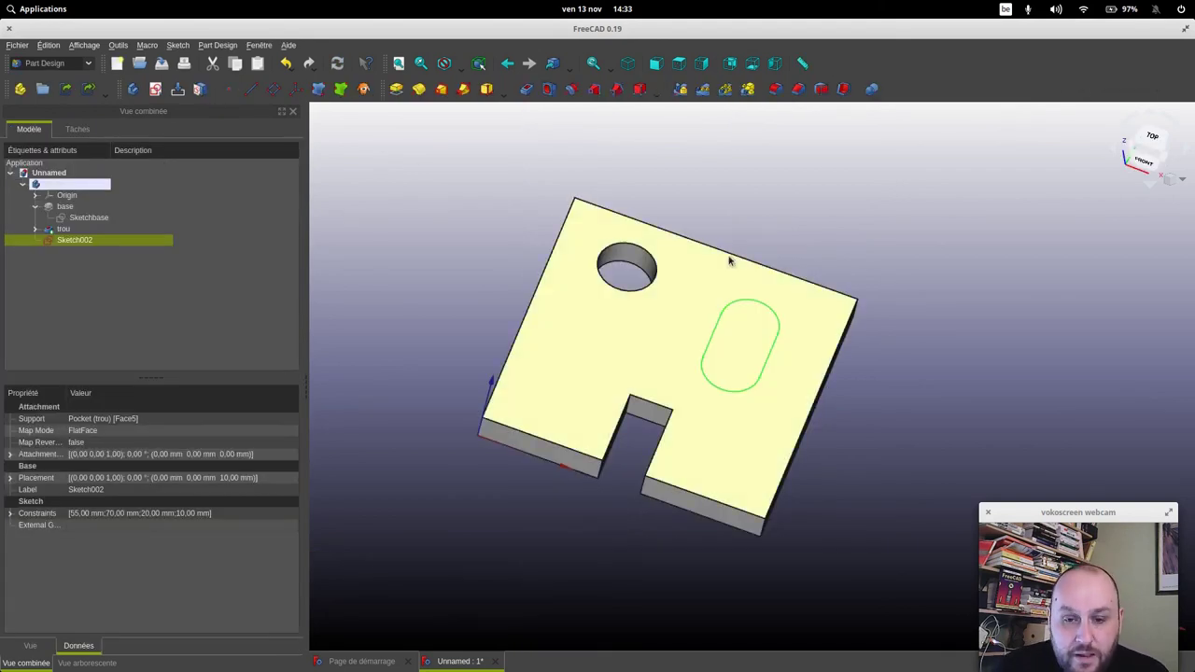
click(526, 90)
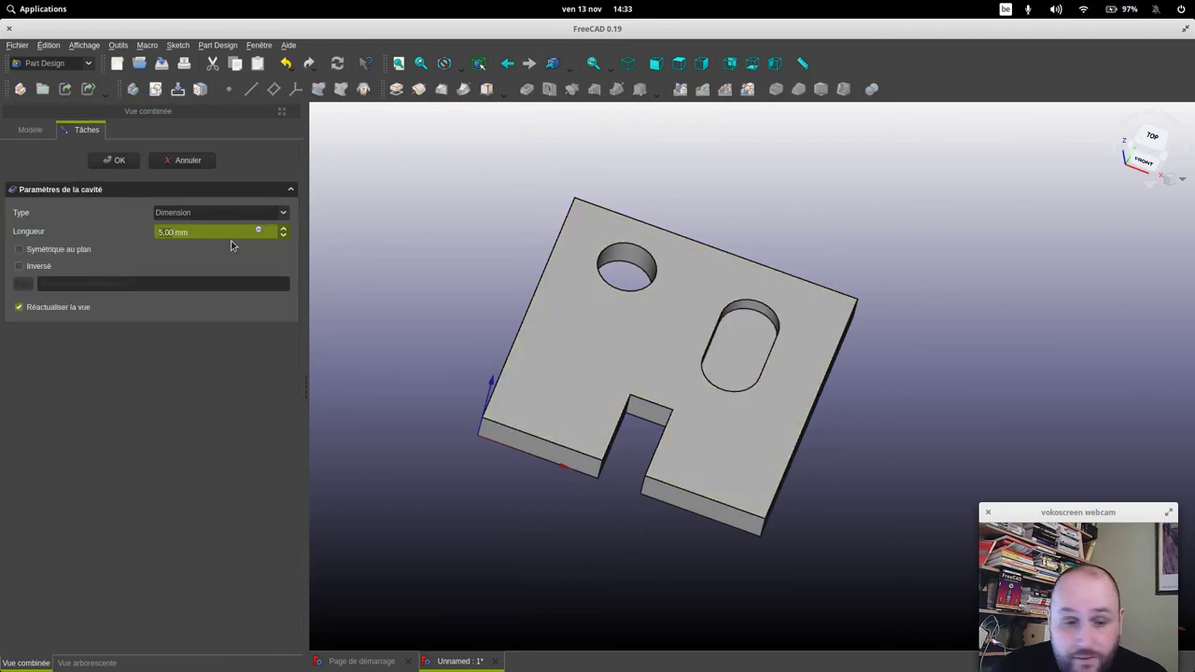
click(122, 162)
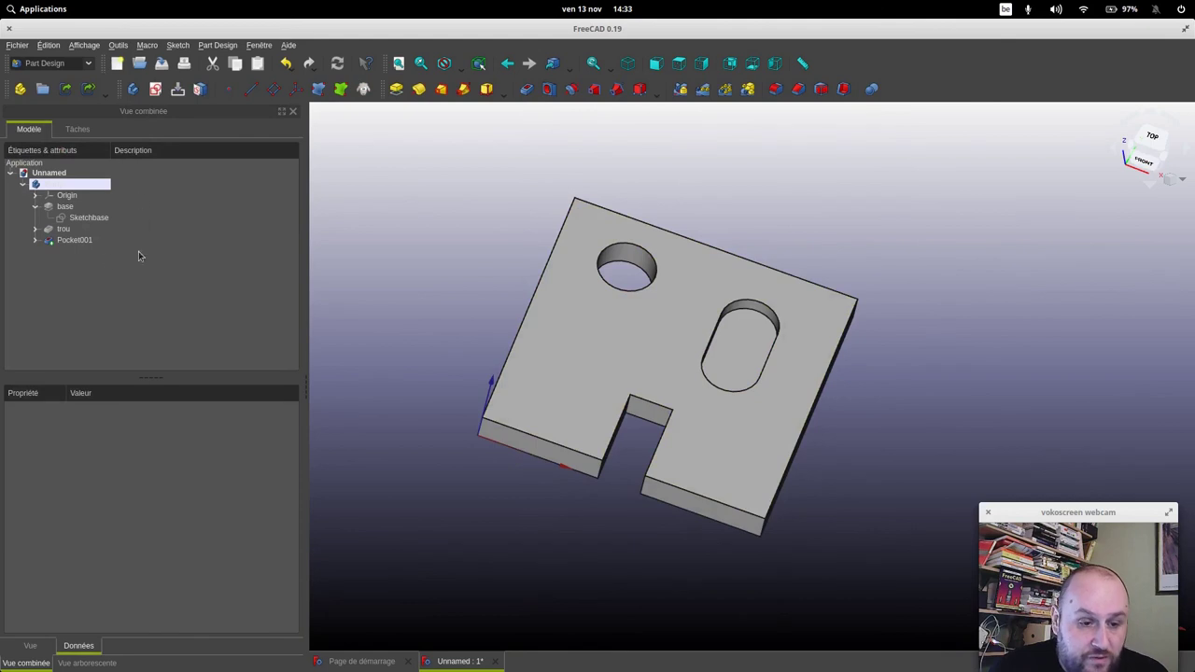
double_click(75, 240)
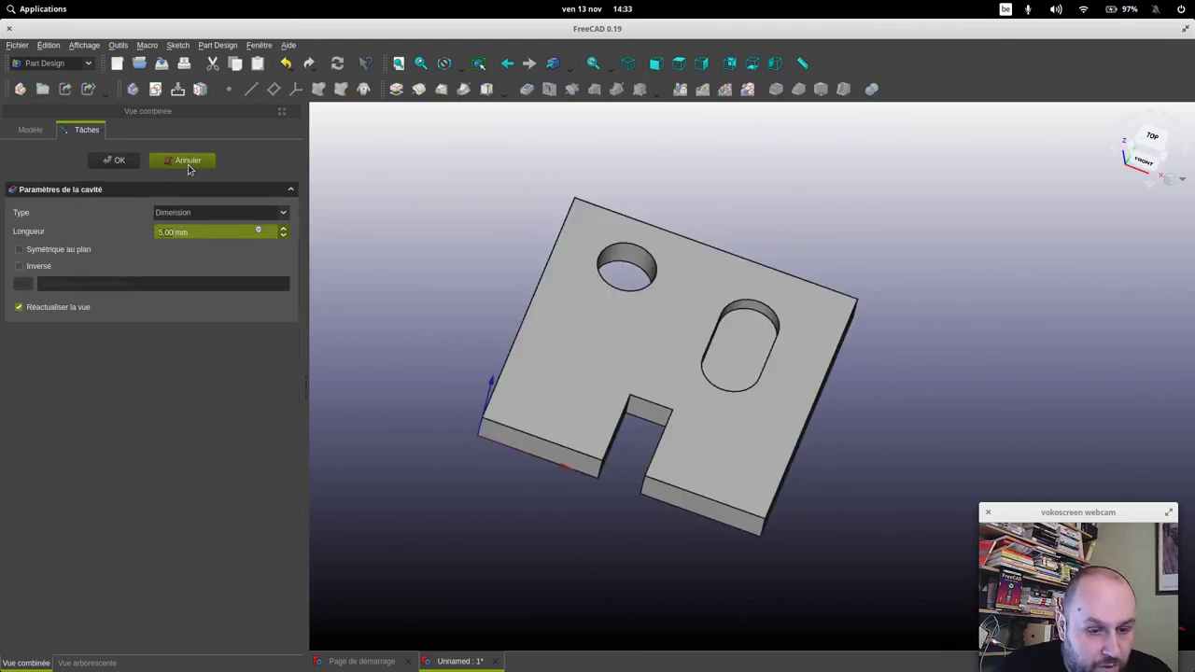
click(187, 165)
Rename the new pocket to 'poche' and orbit to view the finished plate
right_click(83, 241)
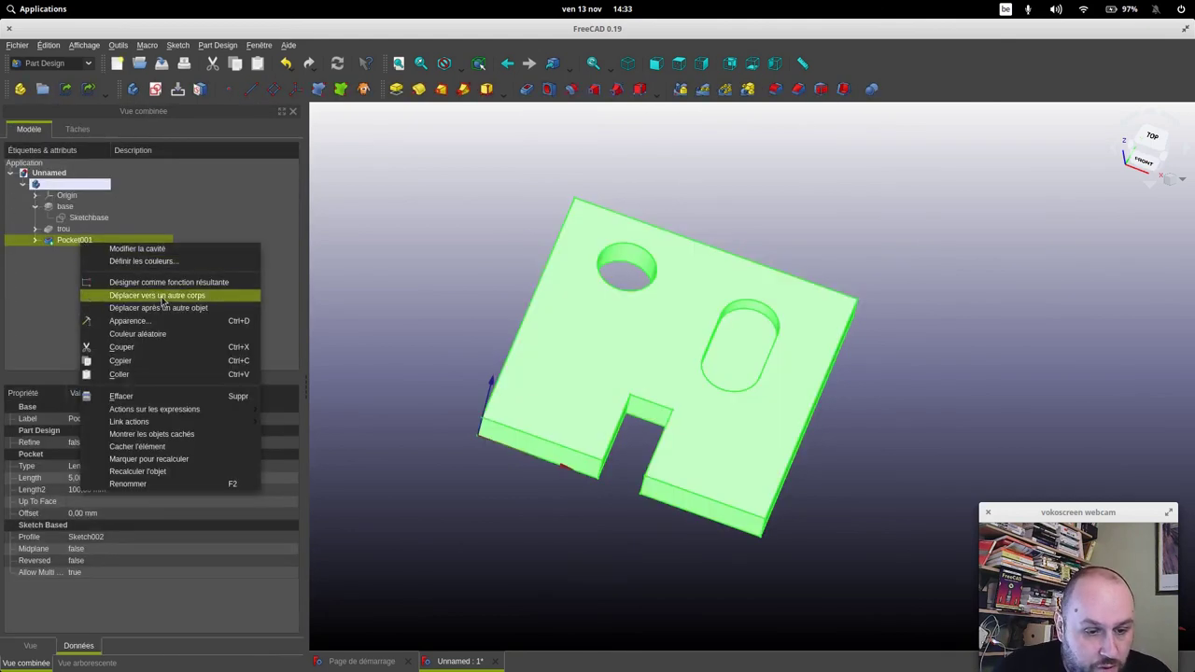
click(198, 484)
text(poche)
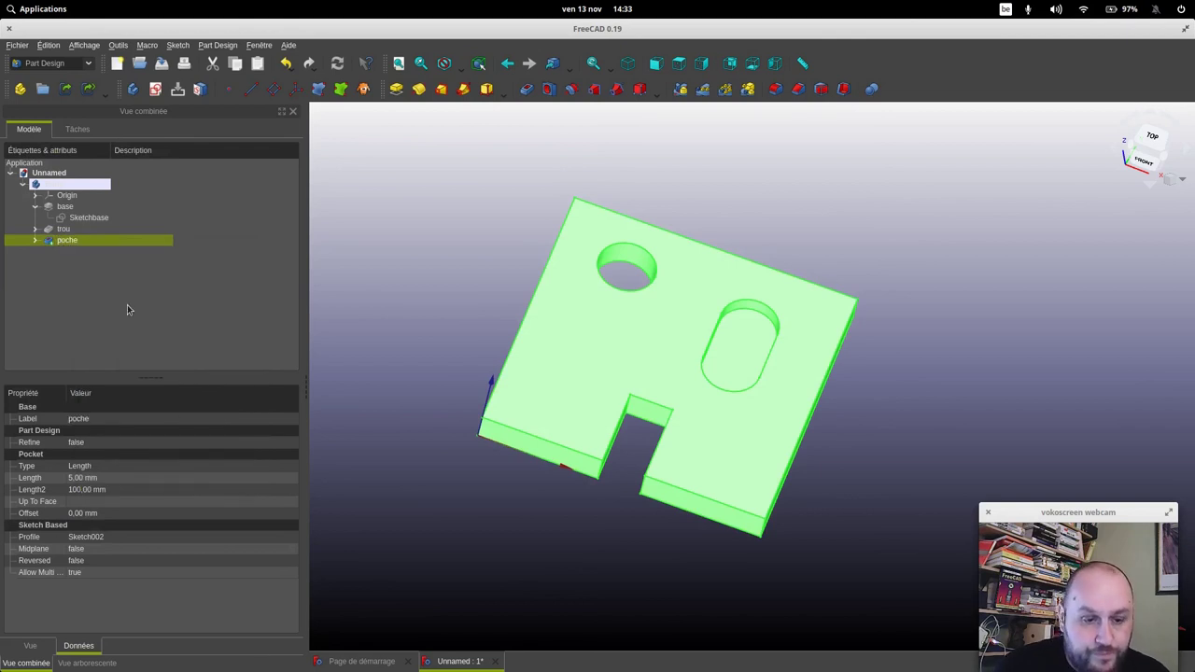
click(159, 295)
mouse_move(897, 432)
middle_down()
mouse_move(617, 313)
mouse_move(856, 448)
middle_up()
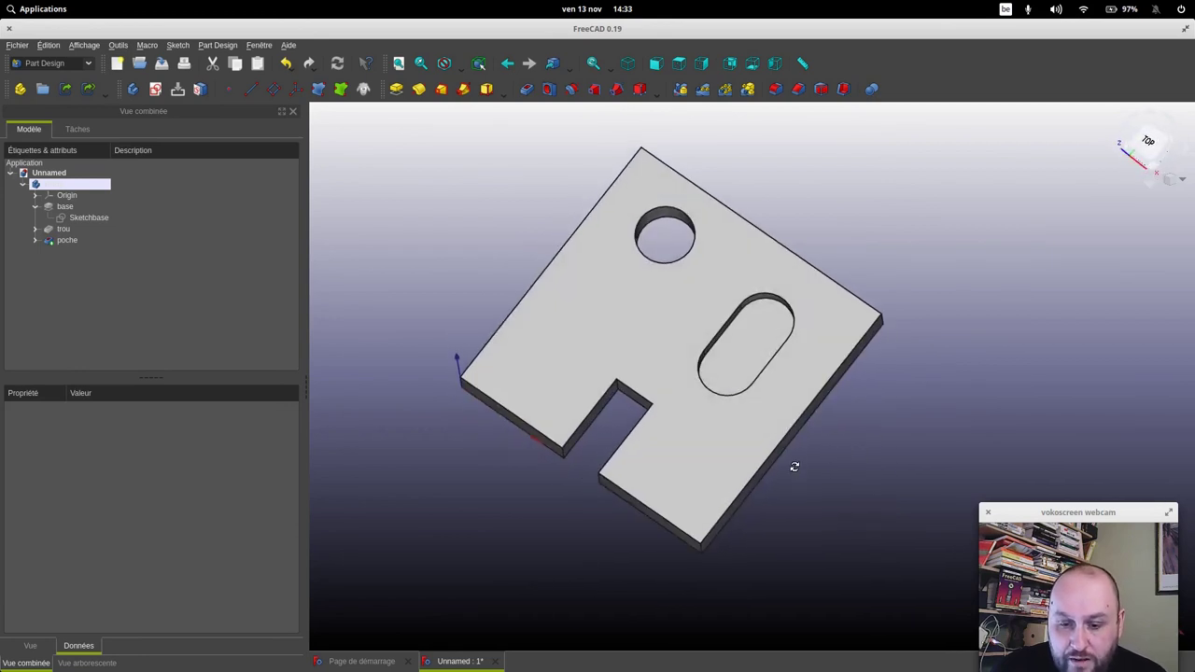
mouse_move(645, 334)
middle_down()
mouse_move(764, 371)
mouse_move(768, 459)
middle_up()
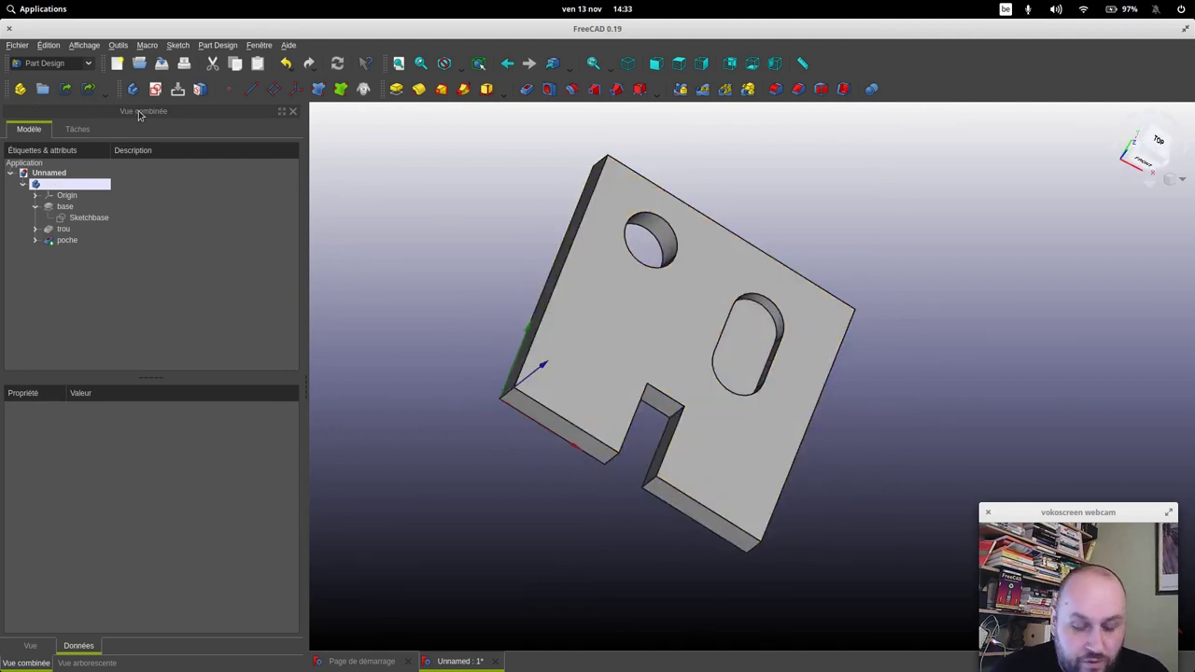
Save the part under the file name 'formation' in the Documents folder
key(ctrl+s)
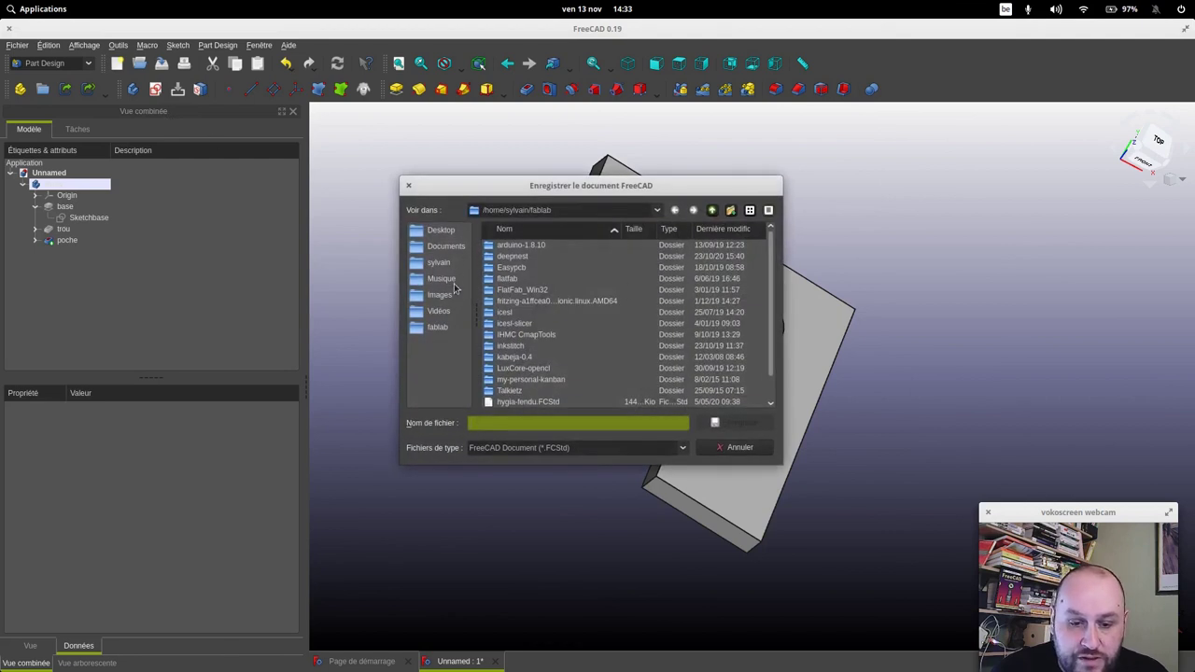
click(452, 248)
click(489, 424)
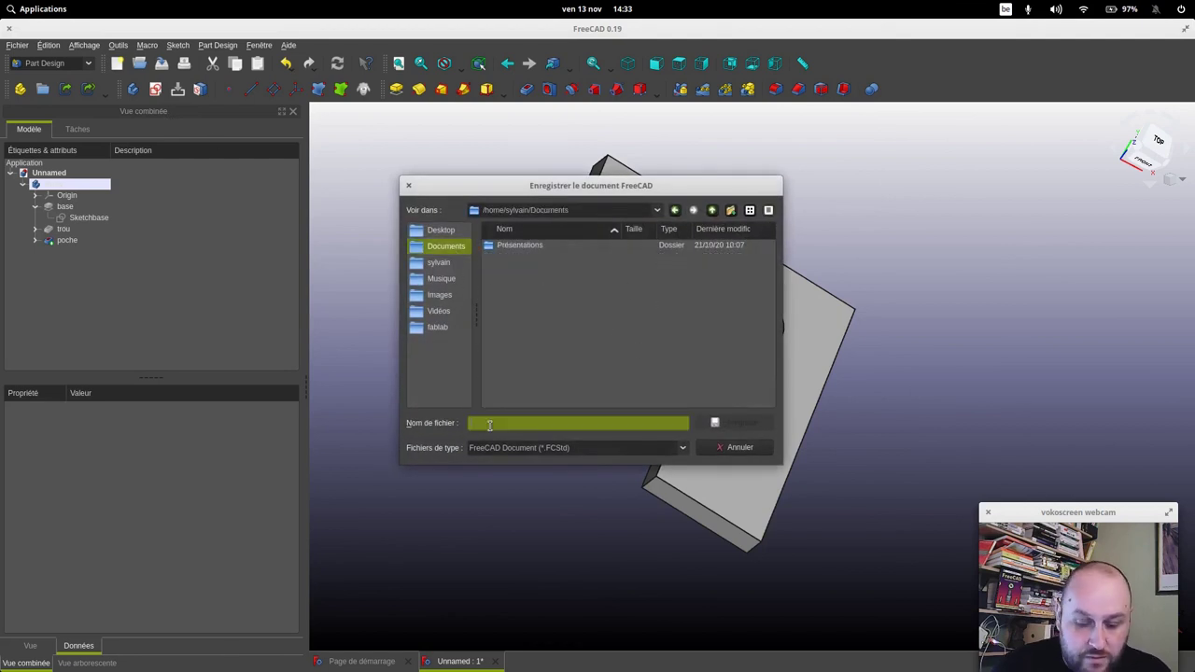
text(formation)
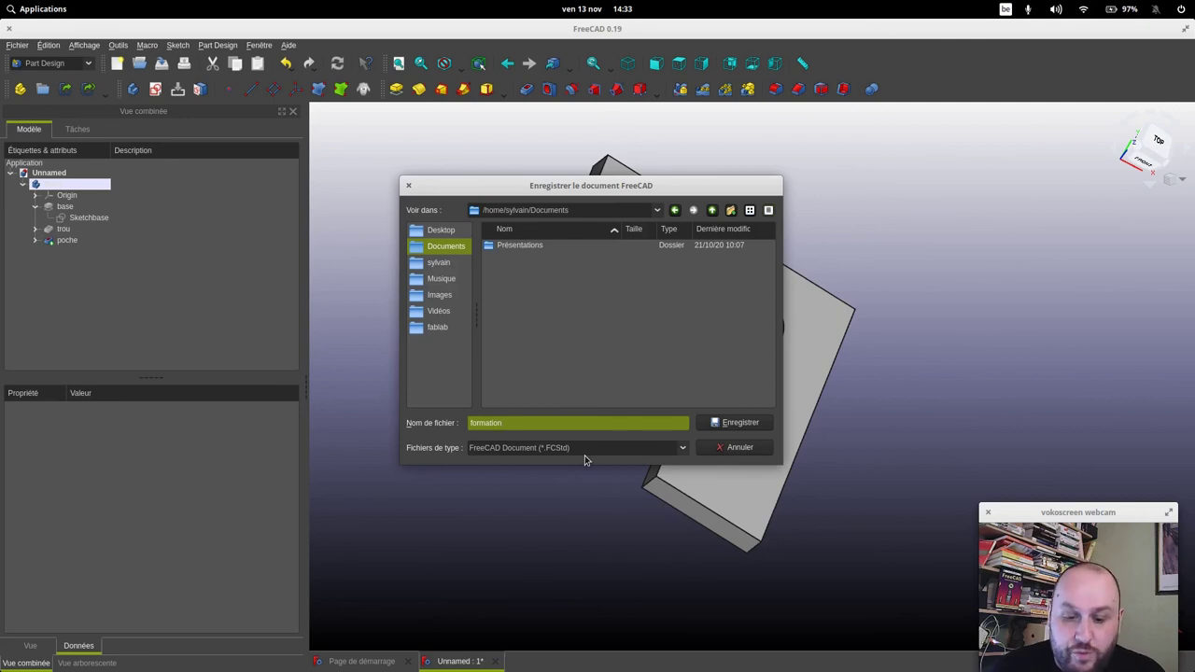
click(749, 425)
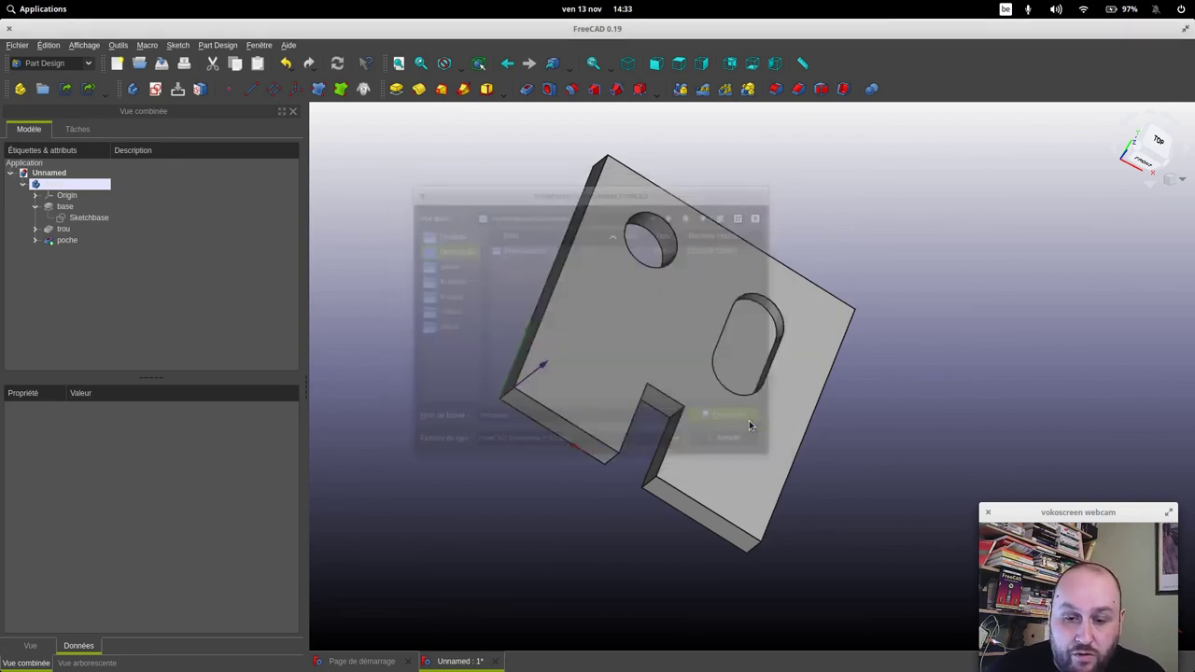
mouse_move(884, 433)
middle_down()
mouse_move(876, 408)
mouse_move(699, 431)
mouse_move(666, 504)
middle_up()
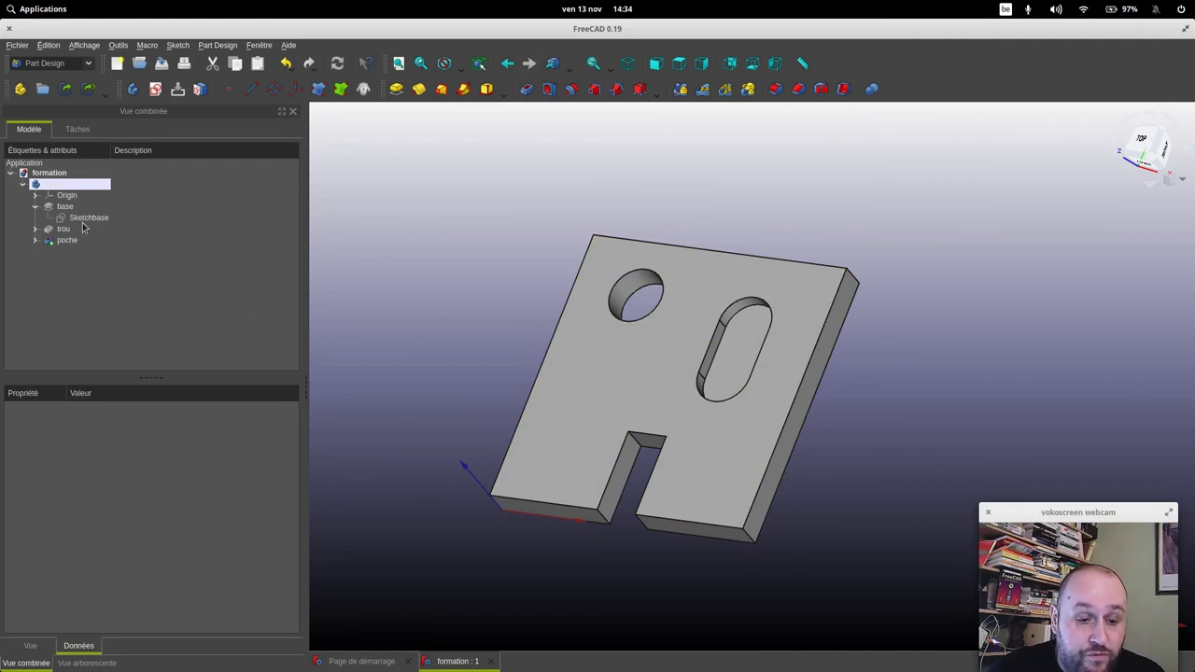
Expand the trou and poche features and briefly open Sketch002 to identify it
click(35, 228)
click(35, 251)
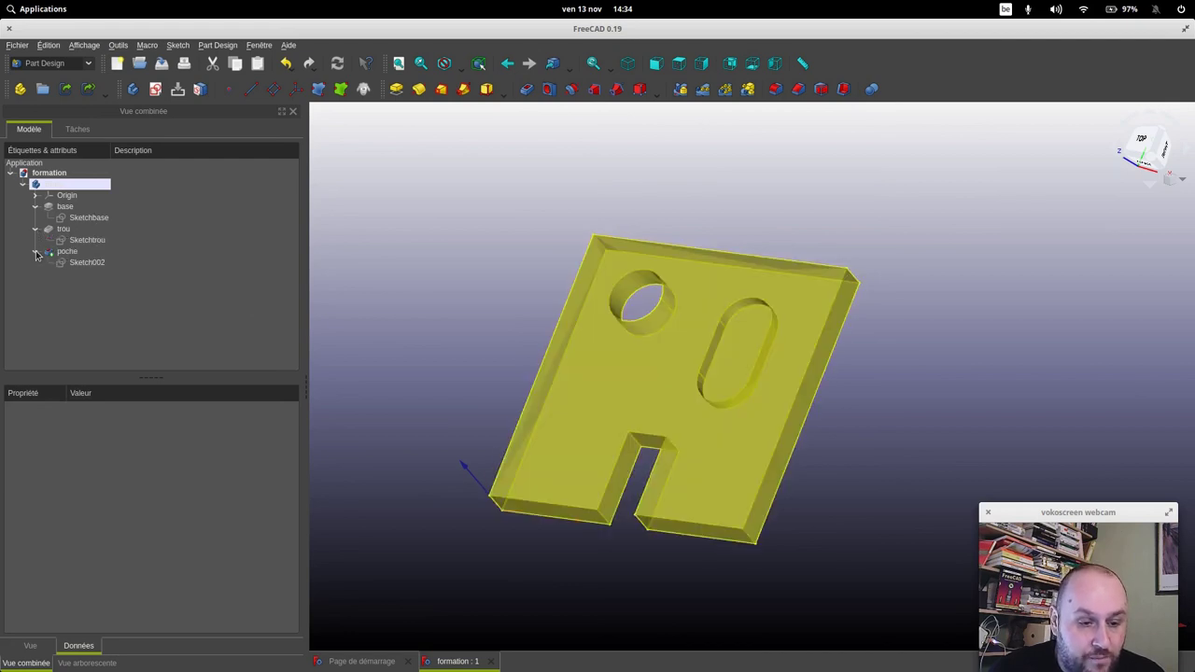
right_click(99, 265)
click(131, 273)
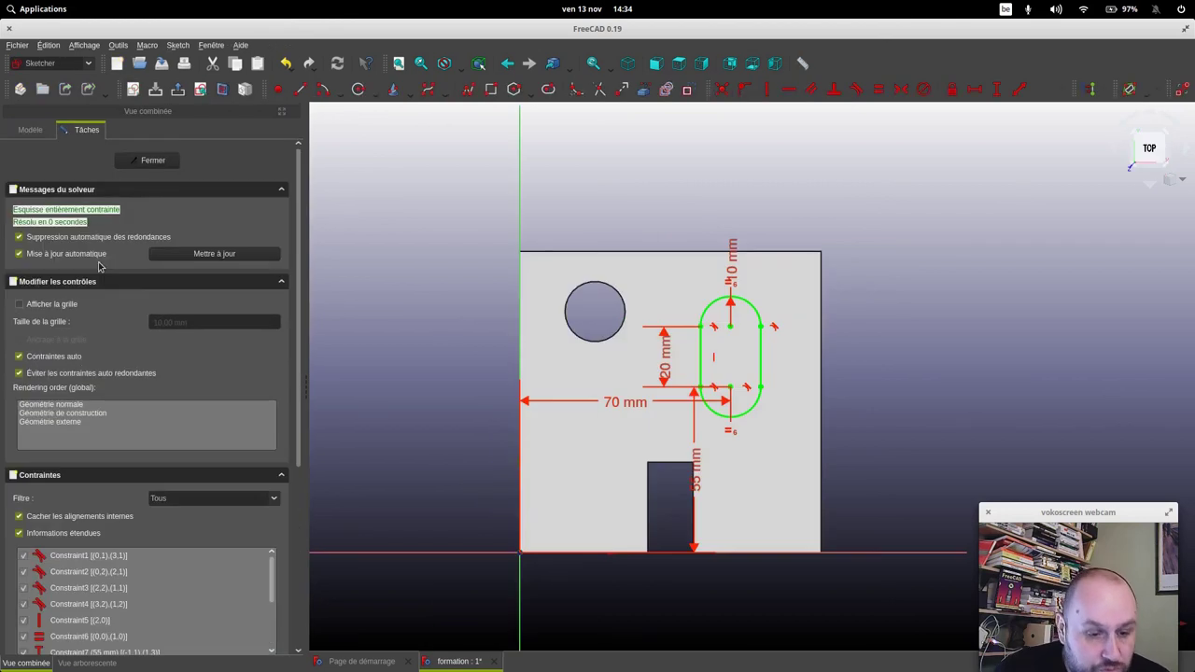
click(147, 160)
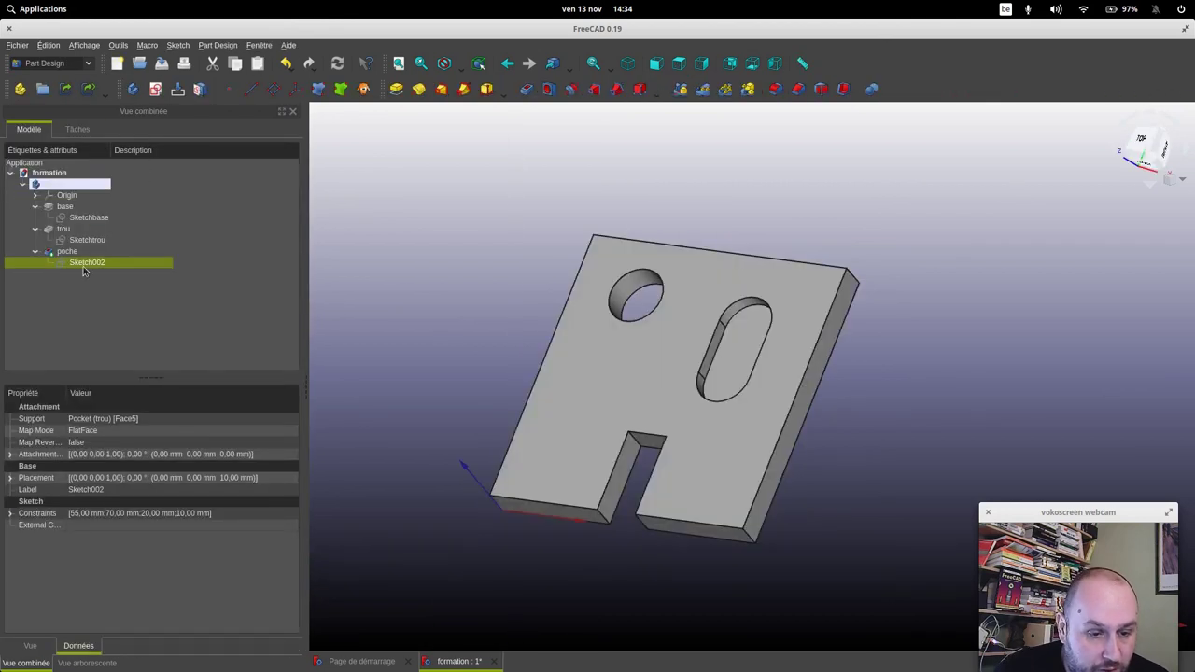
Rename the slot sketch Sketch002 to 'Sketchpoche'
right_click(83, 270)
click(172, 483)
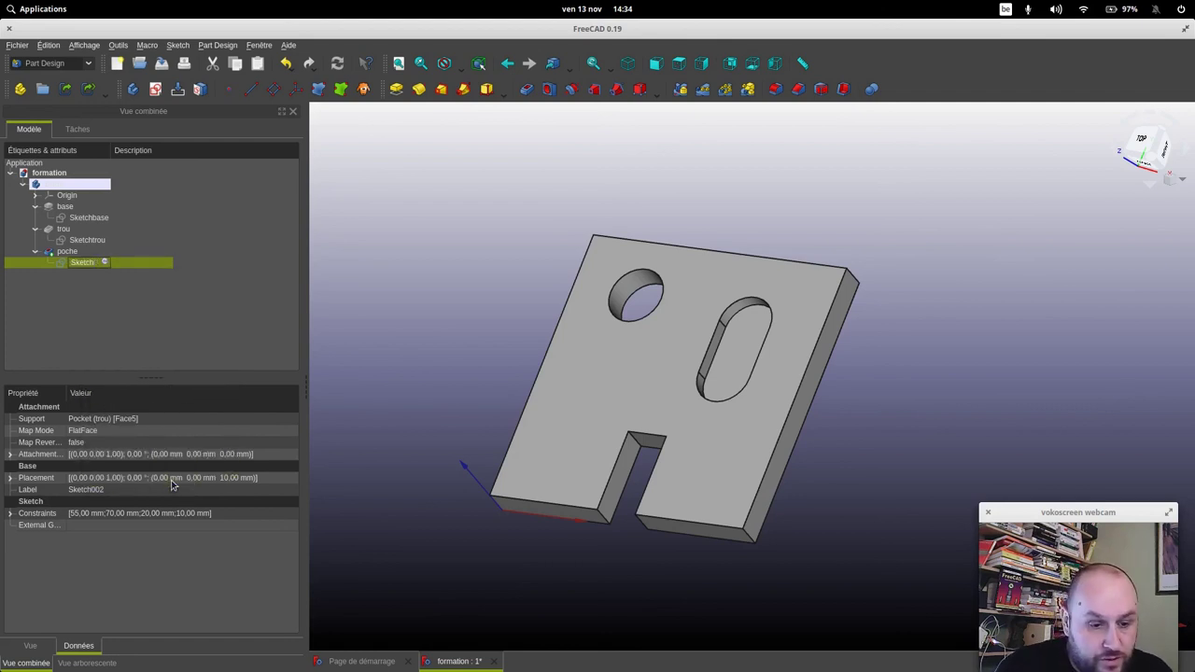
key(Return)
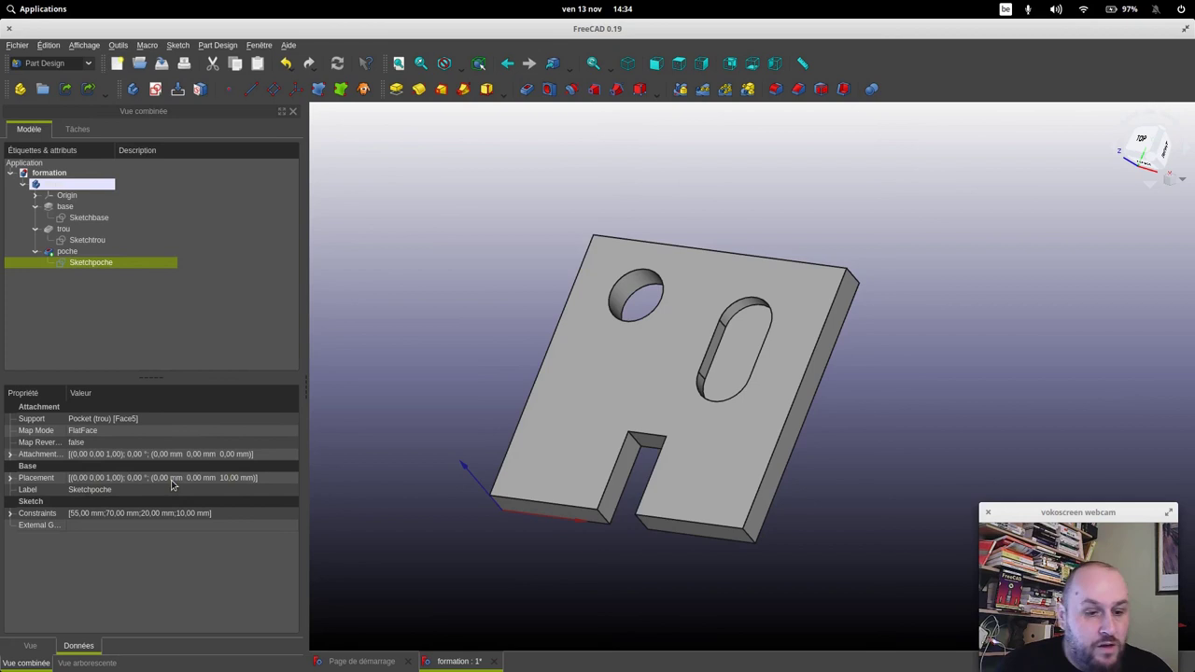
click(232, 233)
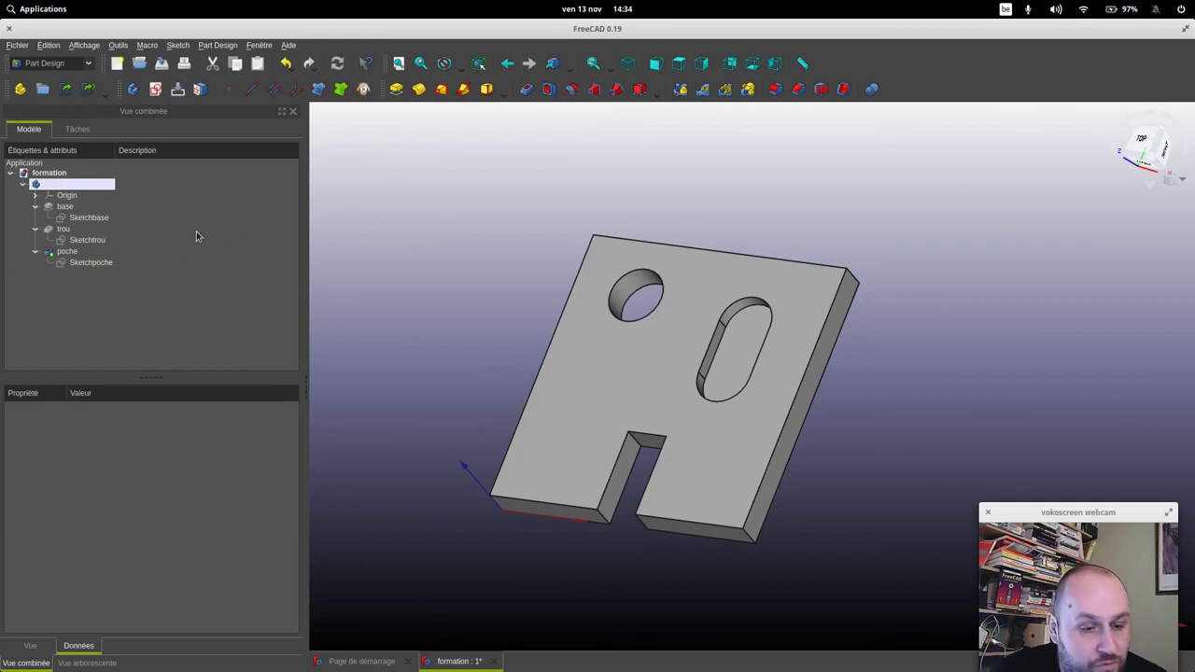
Change Sketchbase's 100 mm width dimension to 150 mm and close the sketch
double_click(94, 218)
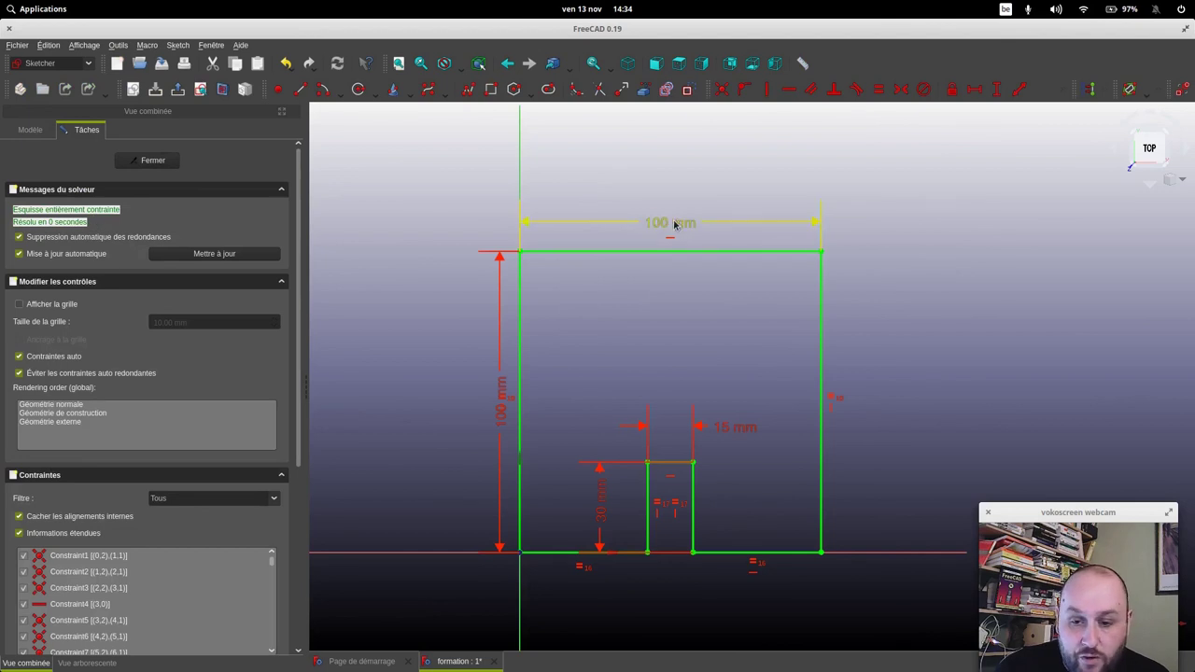
double_click(674, 224)
text(150)
key(Return)
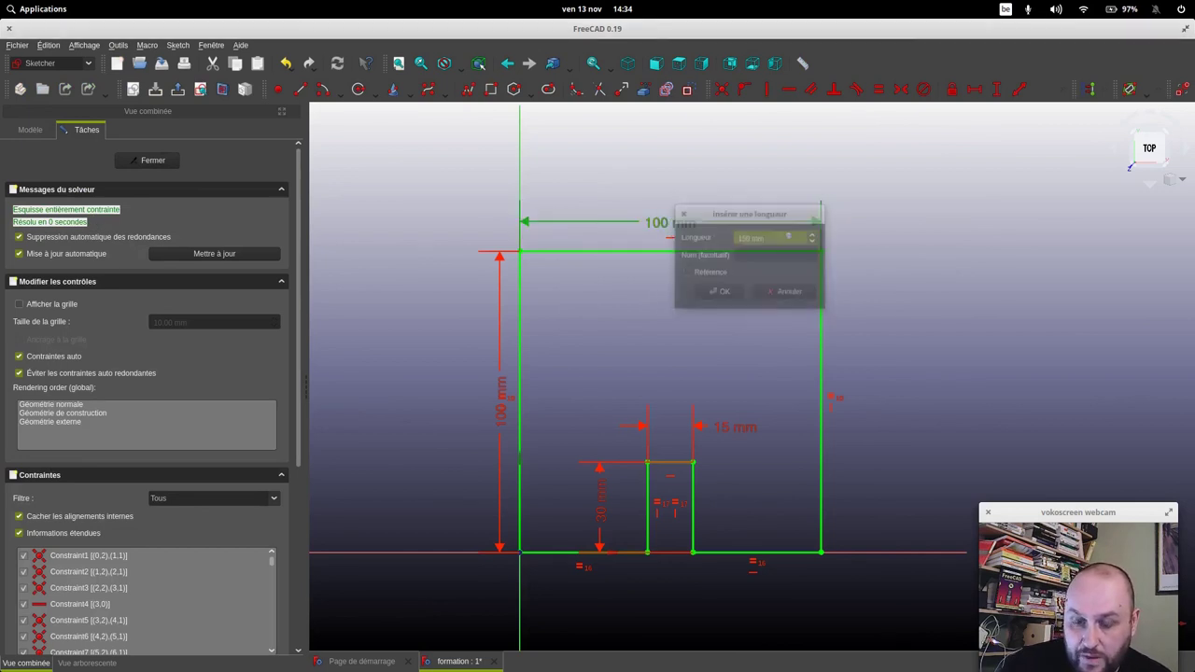
click(154, 161)
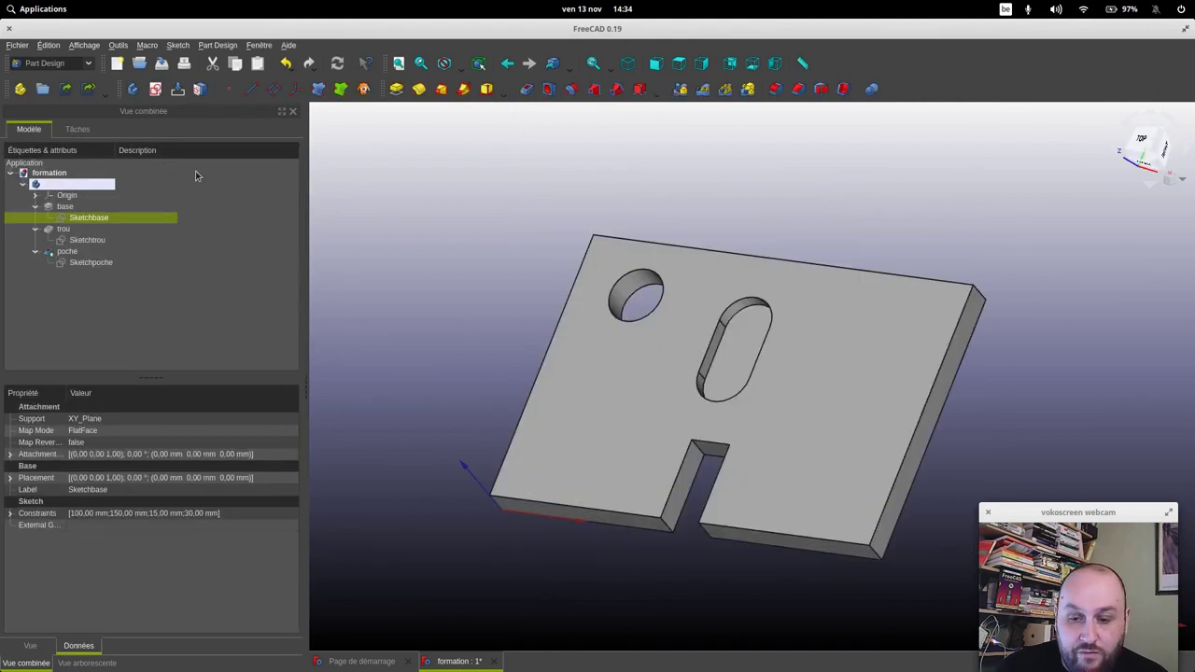
mouse_move(880, 470)
middle_down()
mouse_move(843, 326)
mouse_move(977, 465)
mouse_move(867, 483)
mouse_move(901, 430)
middle_up()
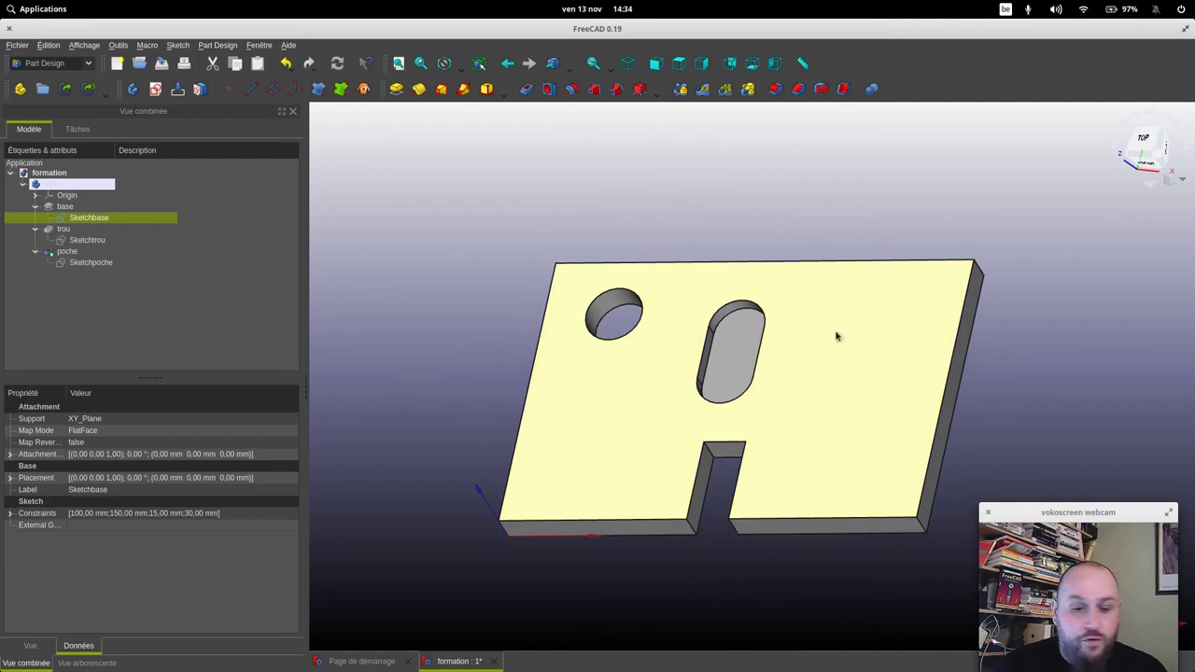